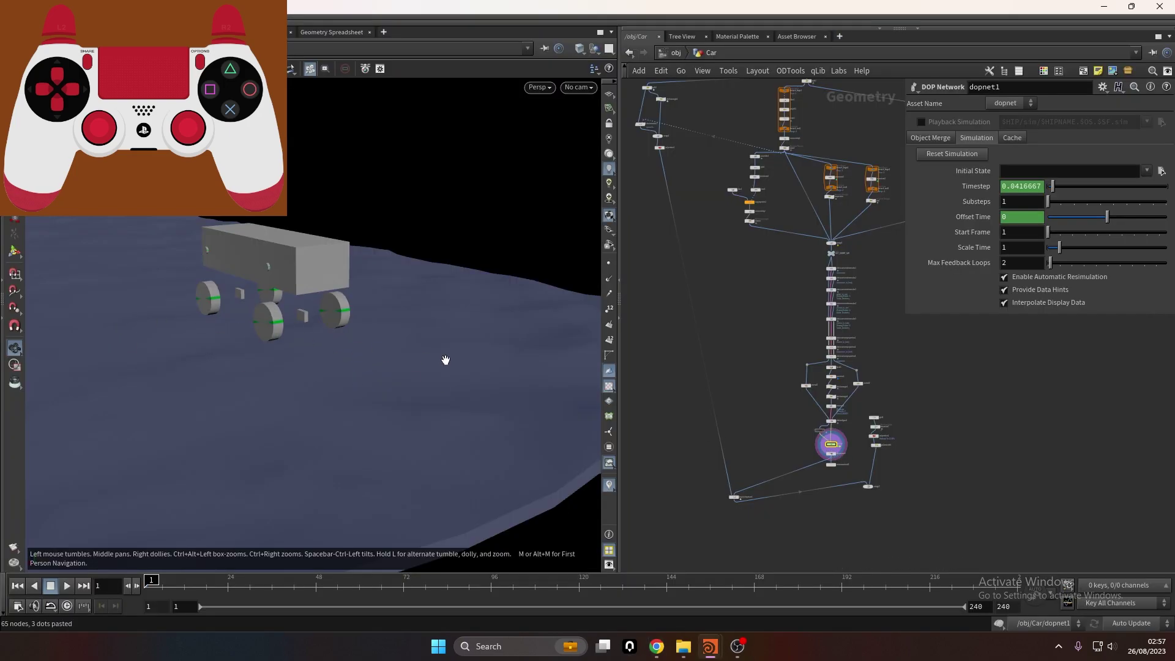
Open the dopnet1 simulation network and examine its glue, slider and cone twist constraint nodes
scroll(818, 445, up, 8)
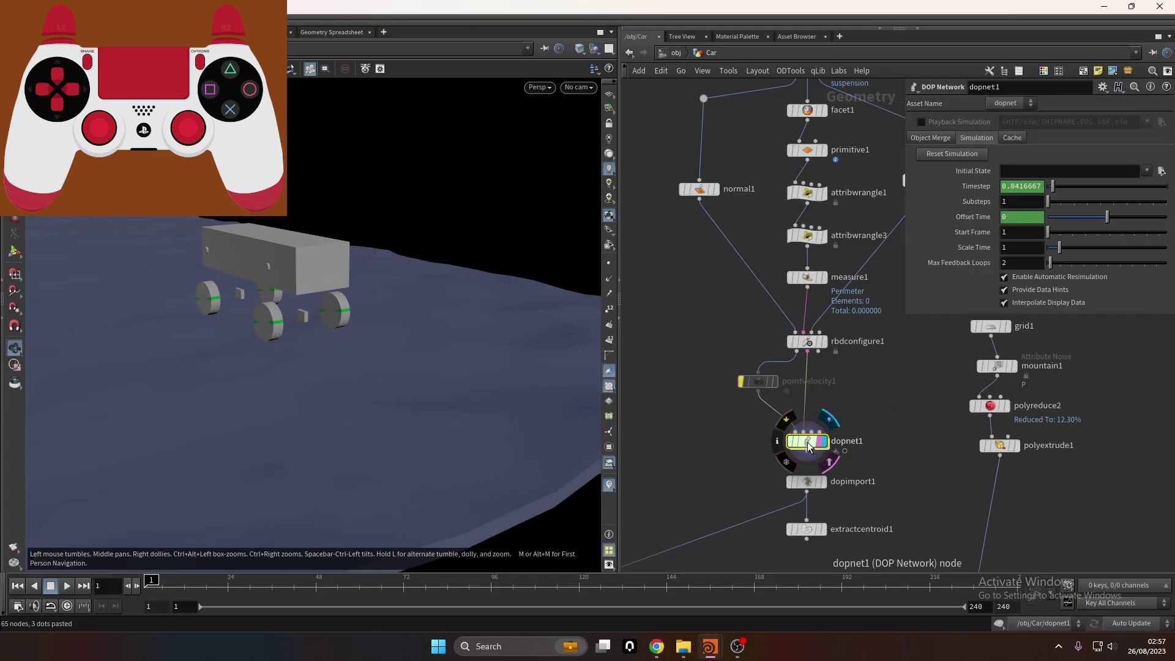
double_click(808, 442)
scroll(830, 449, up, 5)
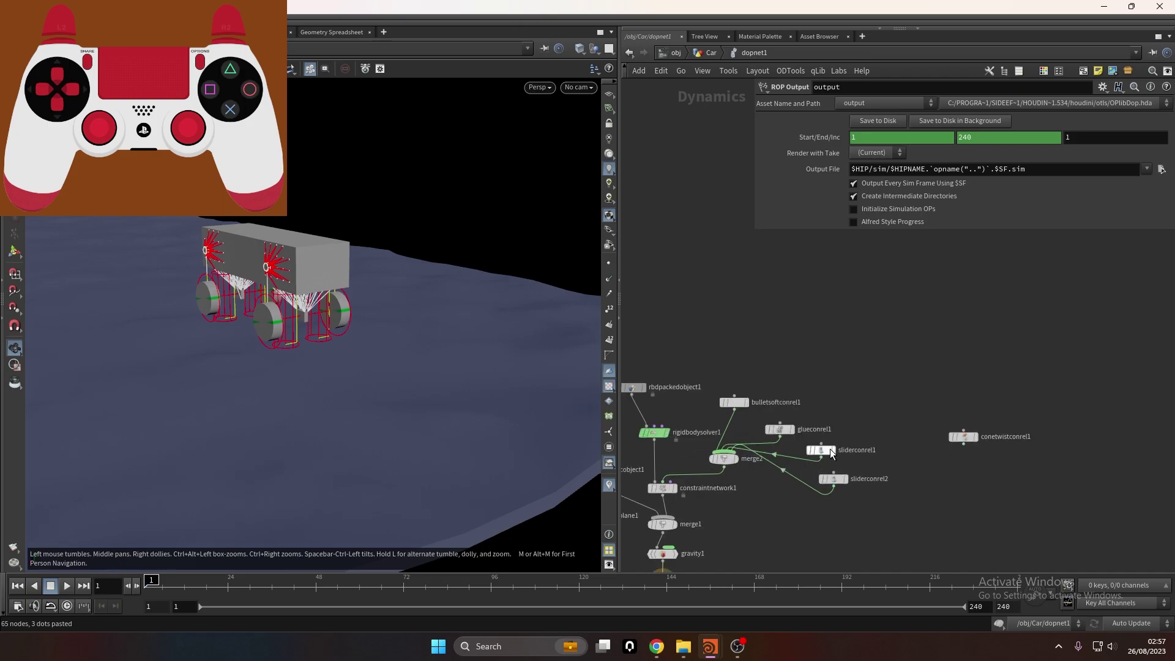
click(1006, 352)
middle_drag(785, 493, 655, 474)
drag(847, 414, 962, 412)
drag(749, 446, 701, 332)
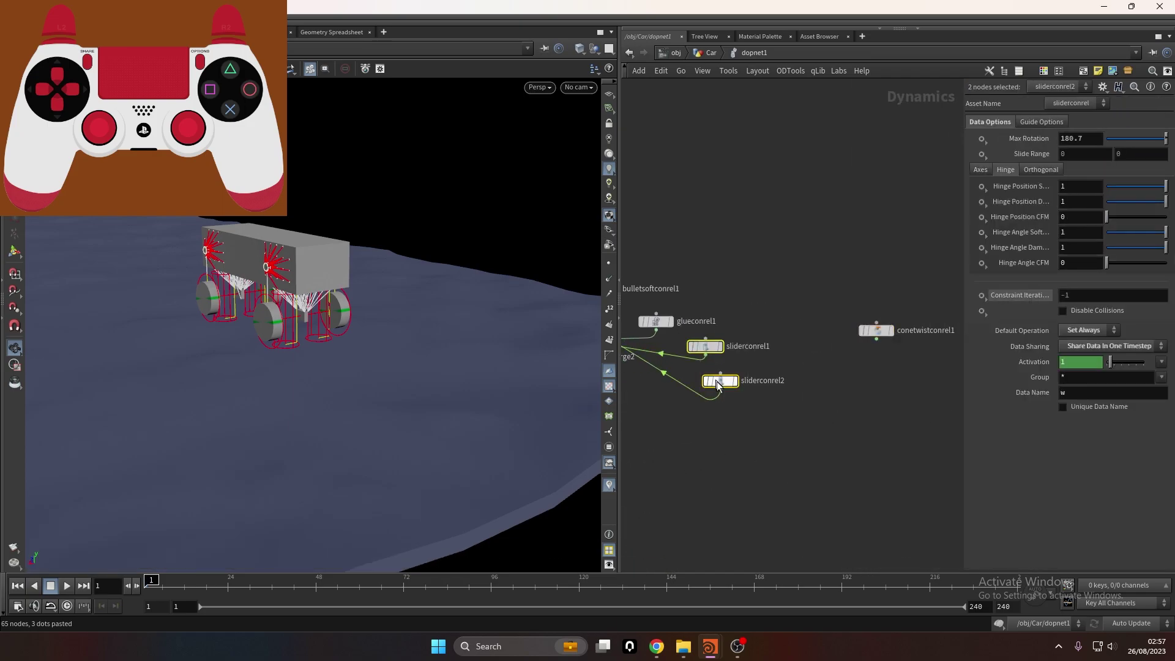
drag(777, 448, 658, 335)
middle_drag(805, 389, 838, 380)
click(839, 381)
drag(837, 385, 681, 320)
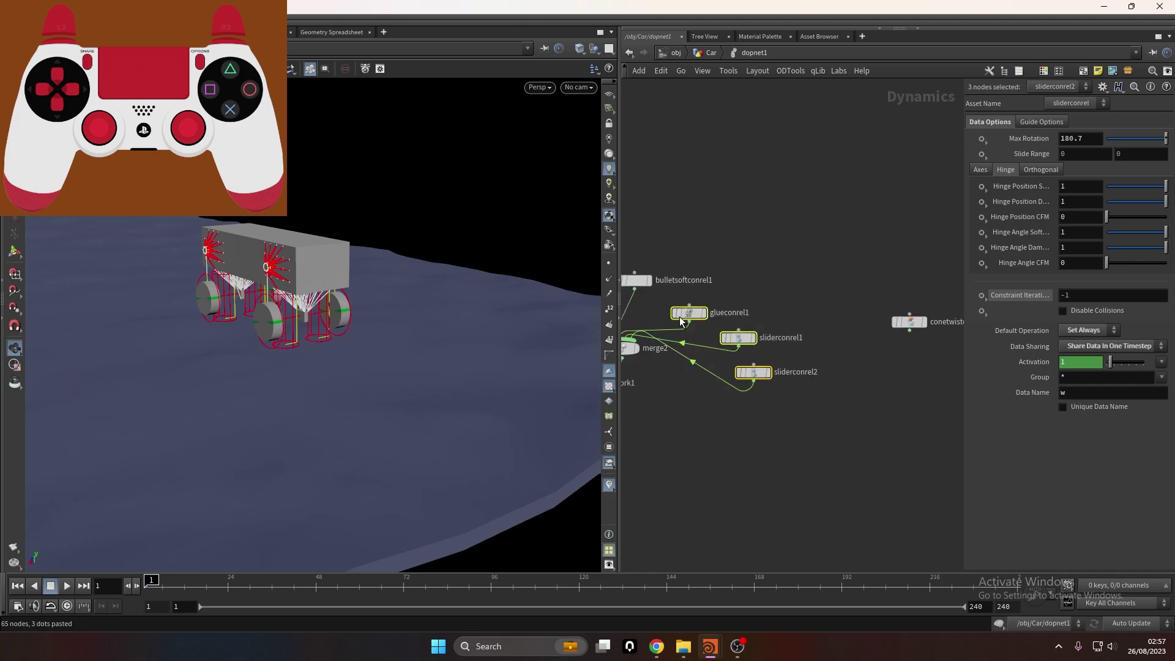
click(916, 401)
drag(915, 320, 840, 319)
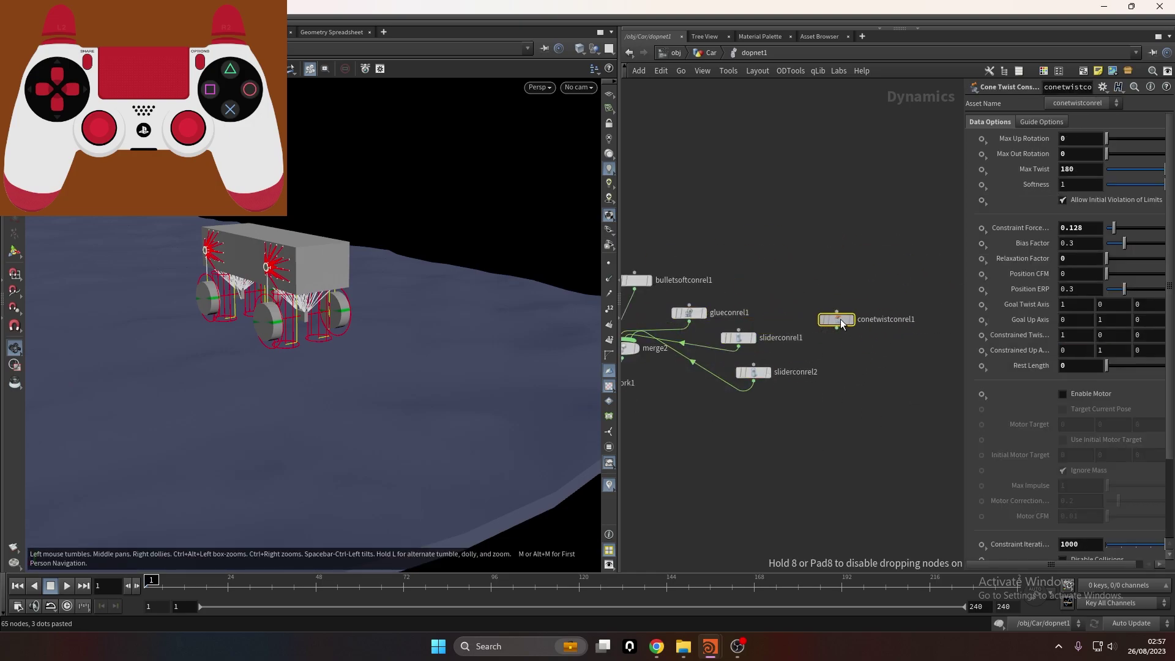
drag(870, 401, 747, 285)
middle_drag(808, 390, 940, 365)
drag(941, 365, 865, 306)
click(887, 347)
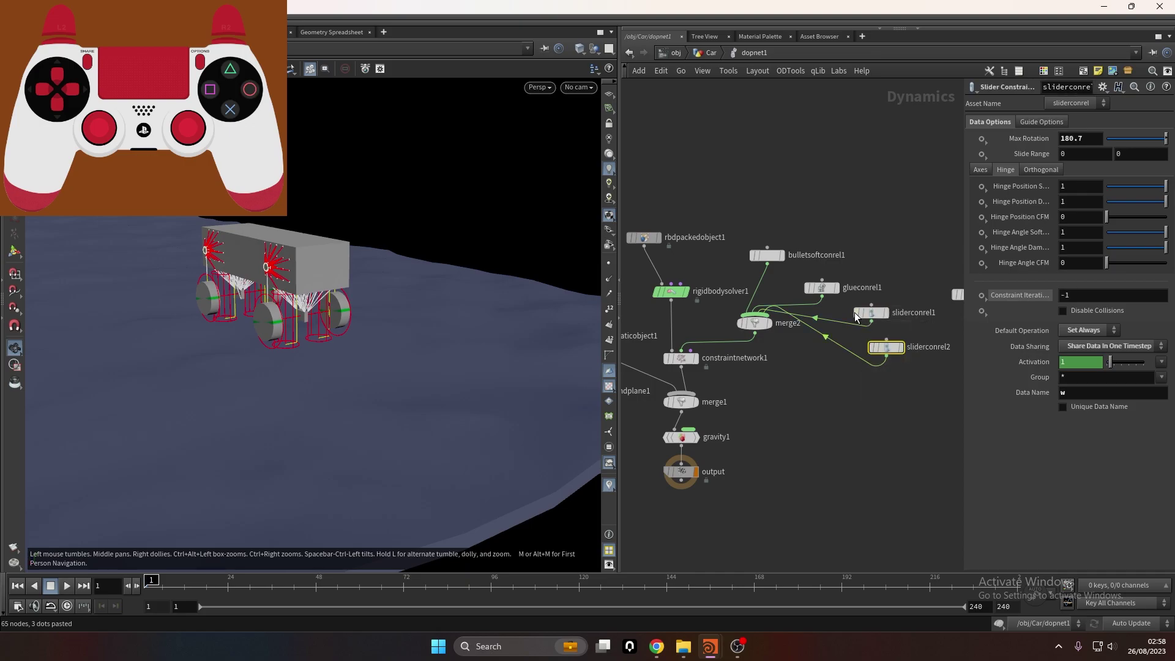
middle_drag(820, 374, 868, 447)
middle_drag(765, 300, 810, 361)
Return to the object level and add a CHOP Network below the Car node
click(674, 52)
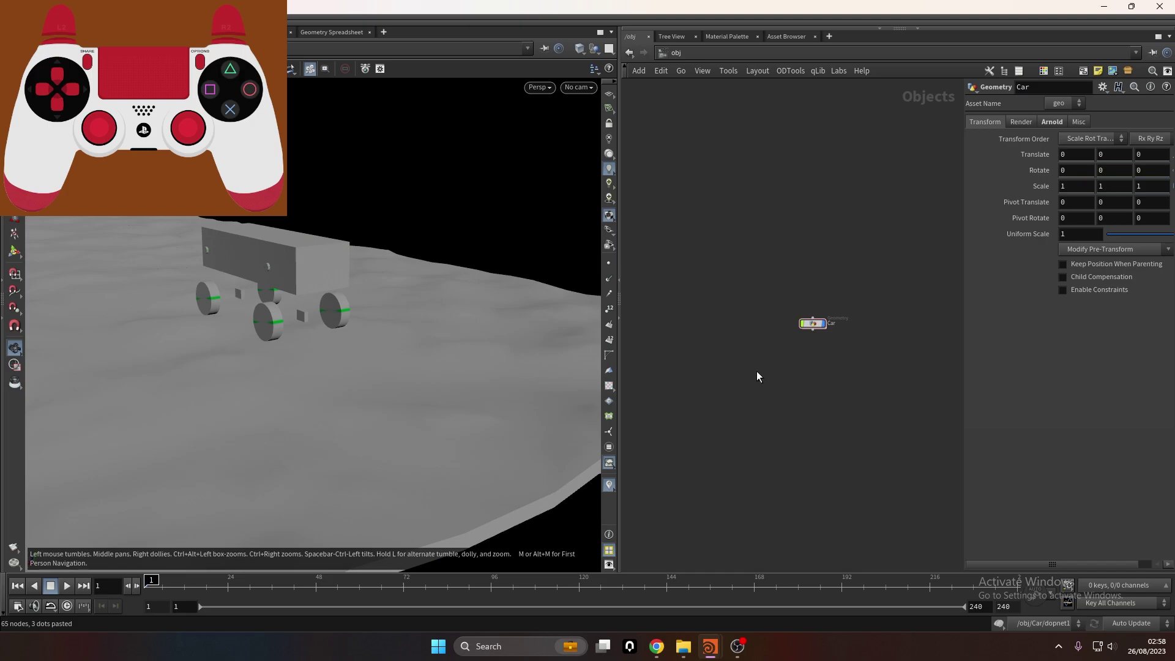
key(Tab)
text(chop)
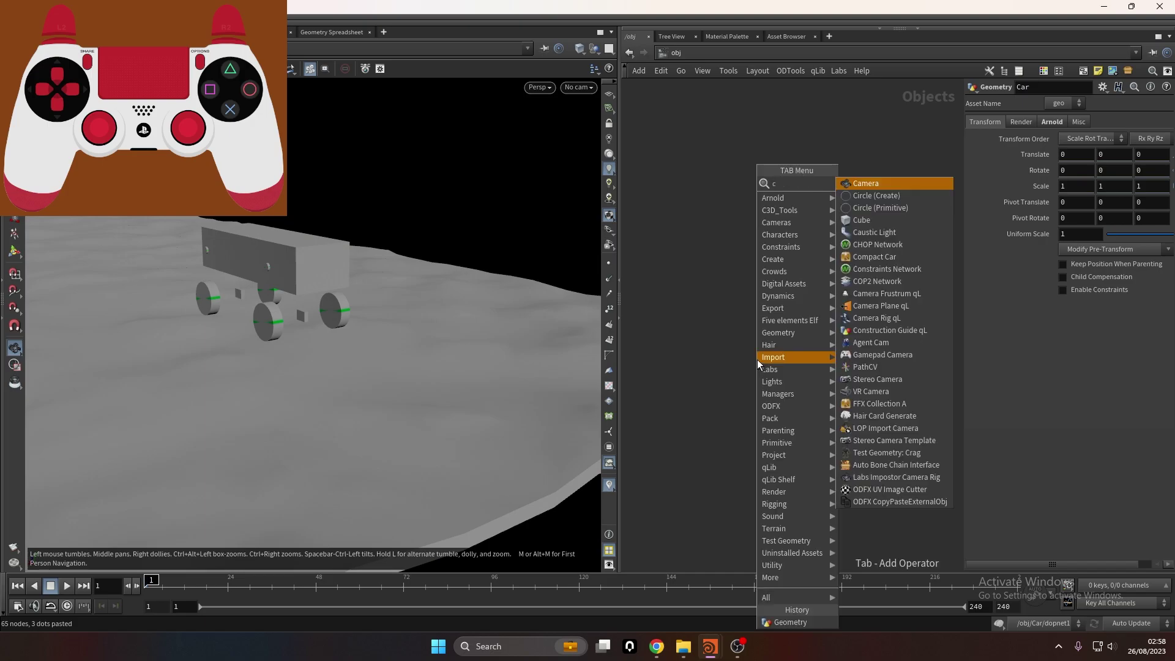
key(Return)
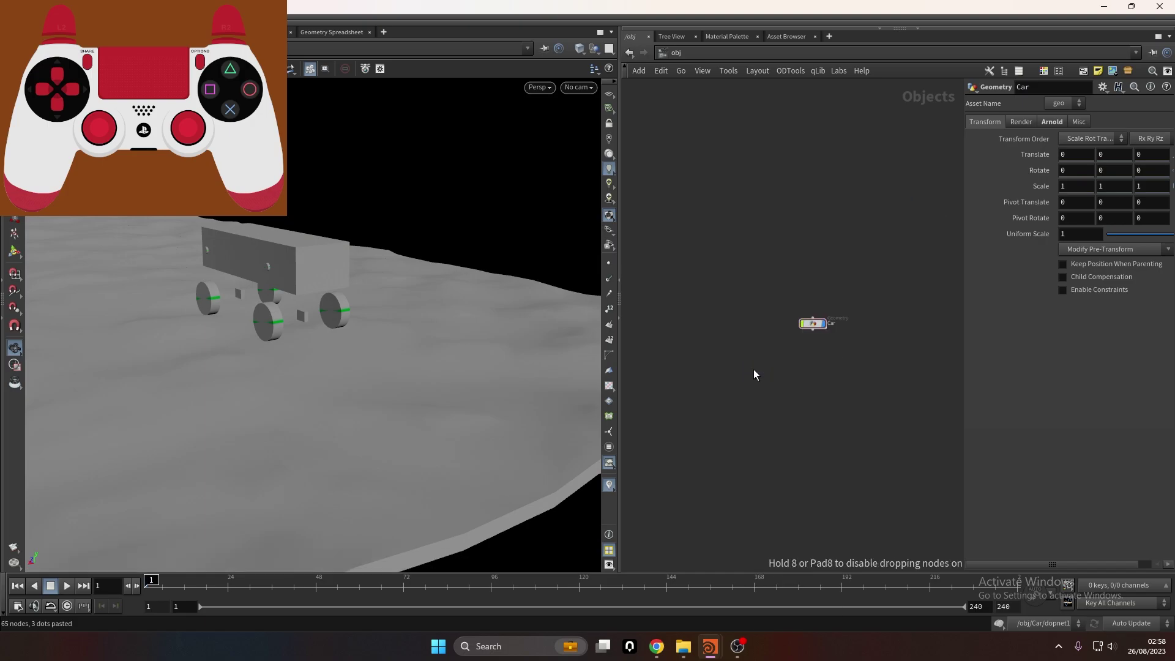
click(755, 369)
double_click(832, 371)
click(824, 422)
double_click(836, 372)
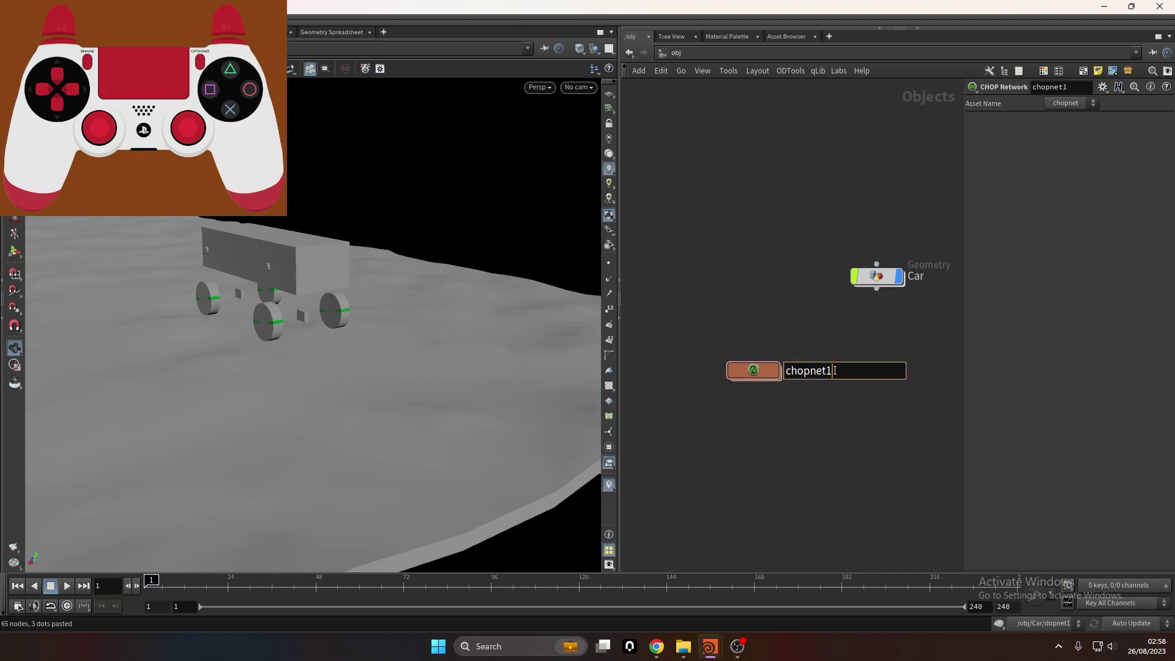
click(704, 355)
Enter the new CHOP network and add a Gamepad device node
key(i)
key(Tab)
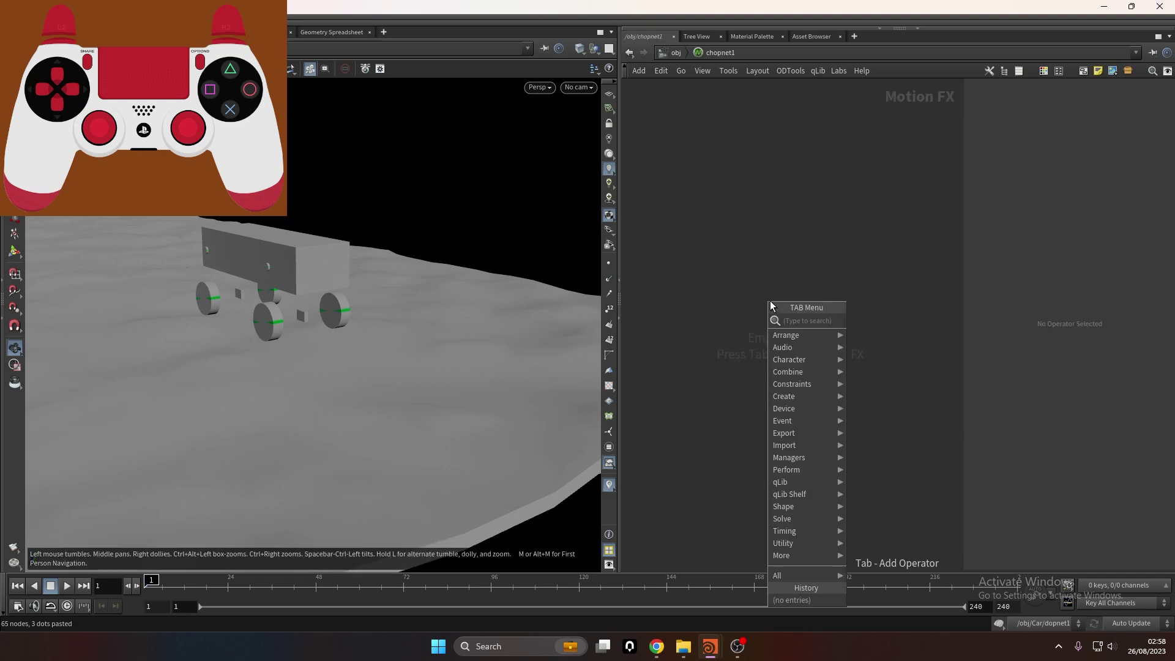
mouse_move(814, 407)
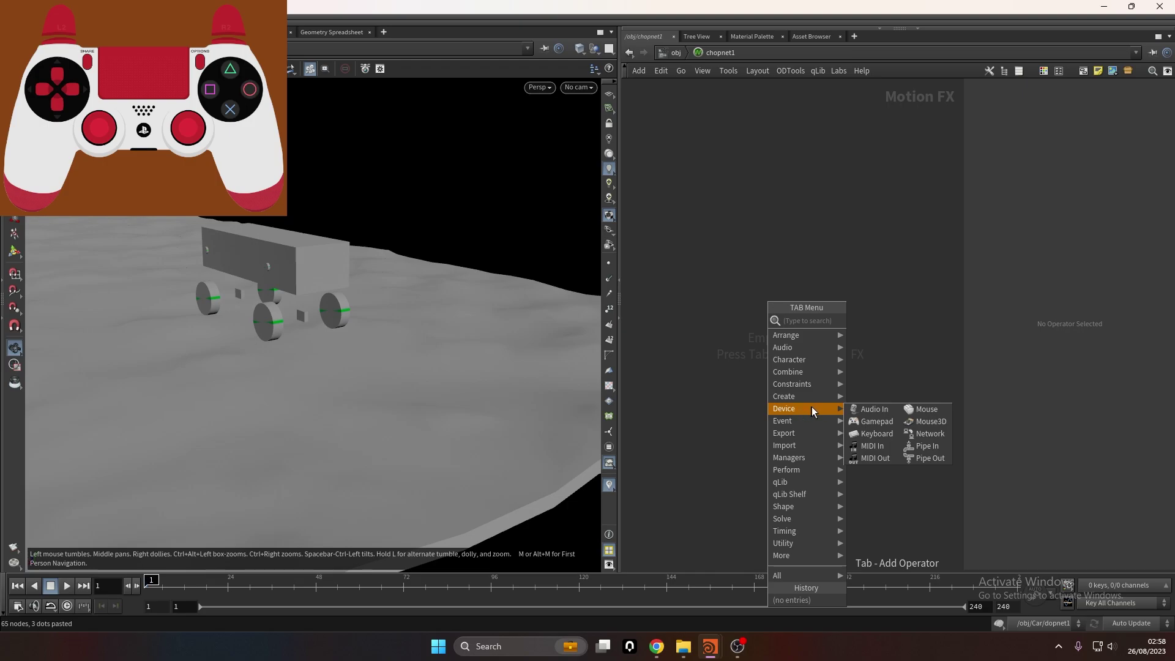
click(883, 425)
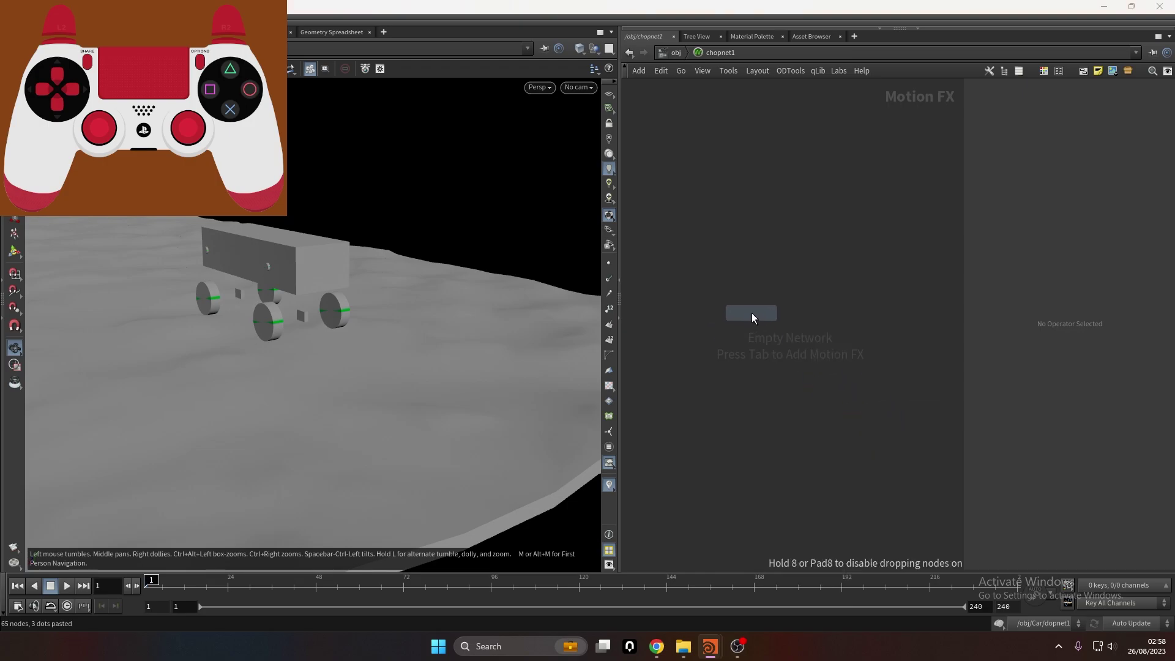
click(751, 314)
Set the Gamepad node's controller source to DualSense Wireless Controller 1
drag(964, 256, 808, 259)
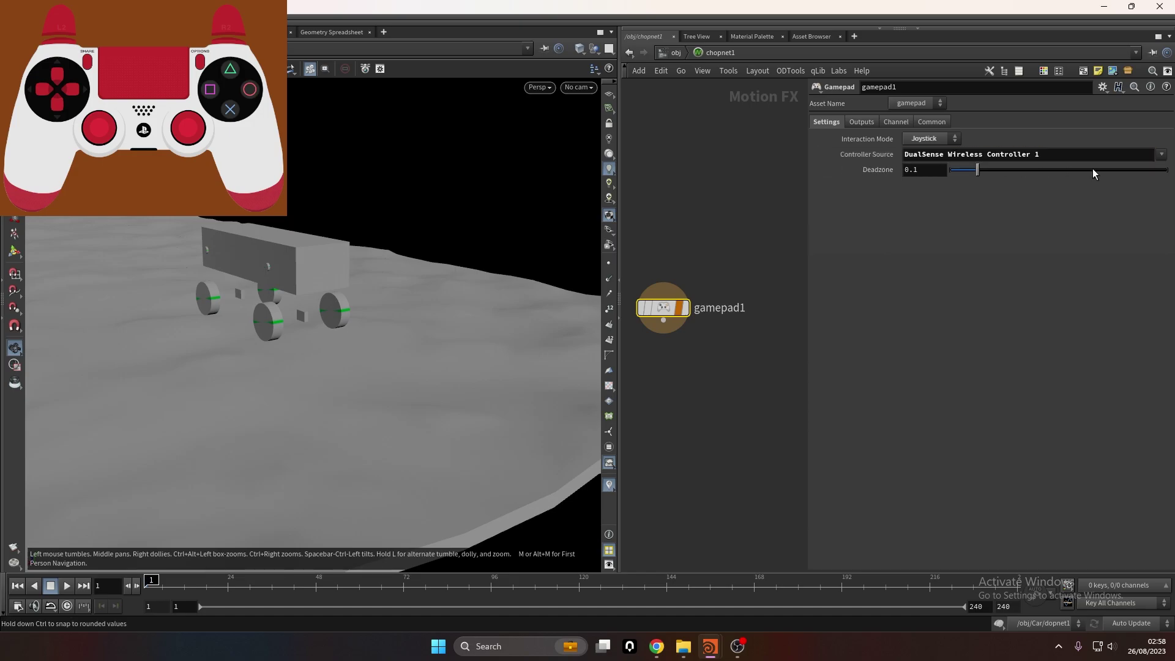
click(1161, 155)
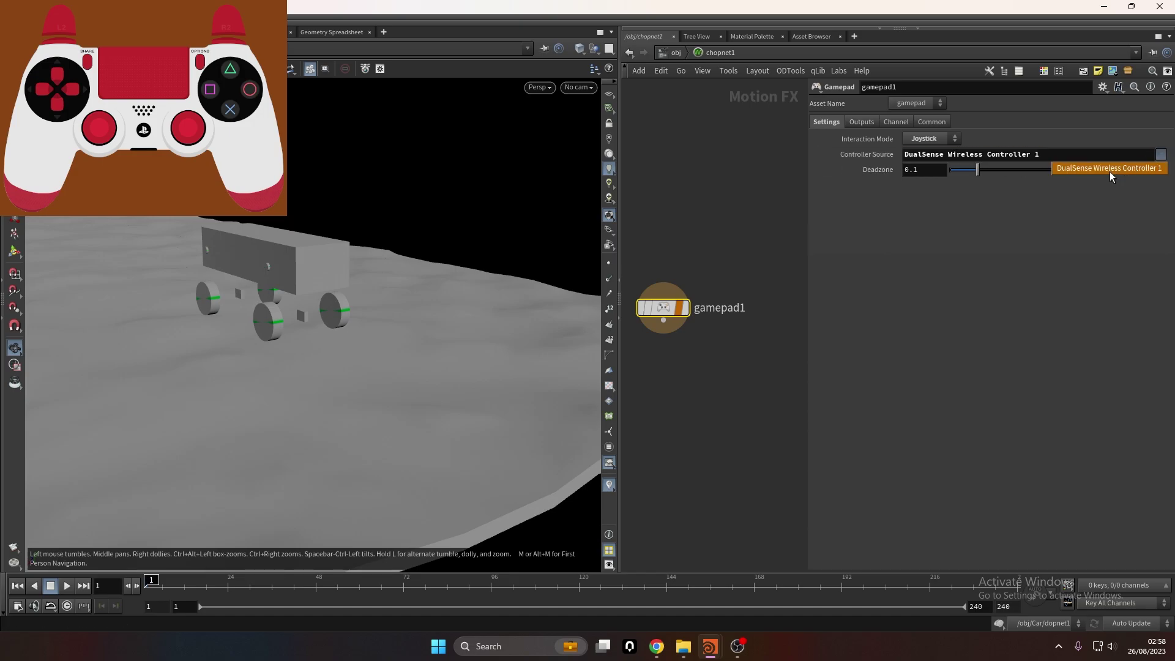
click(1111, 169)
drag(1070, 151, 811, 162)
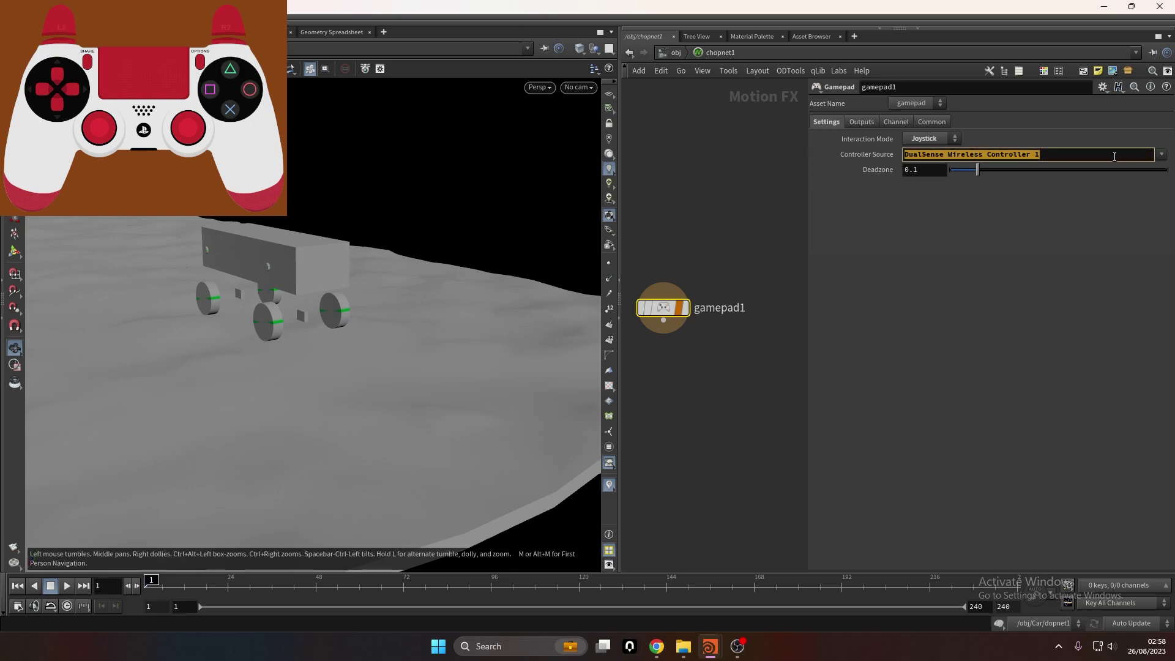
click(1000, 219)
Display the Gamepad node's channels as a motion graph and examine how the controller's axes and buttons respond
middle_drag(715, 296, 773, 278)
scroll(772, 278, up, 2)
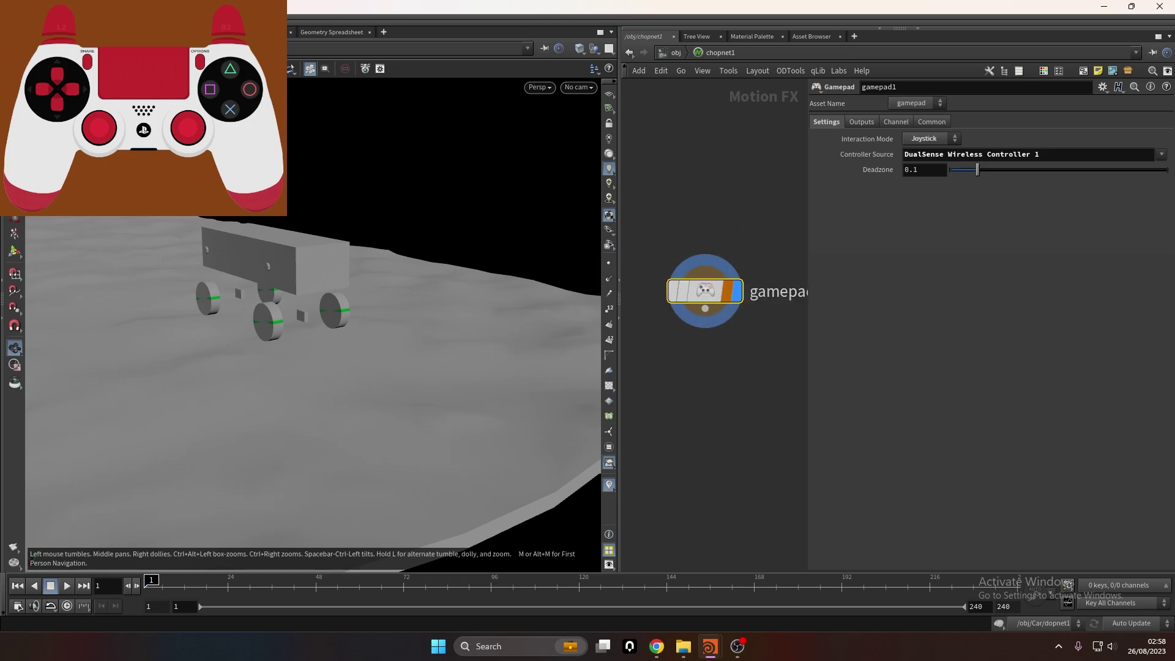
click(262, 32)
right_drag(394, 248, 354, 297)
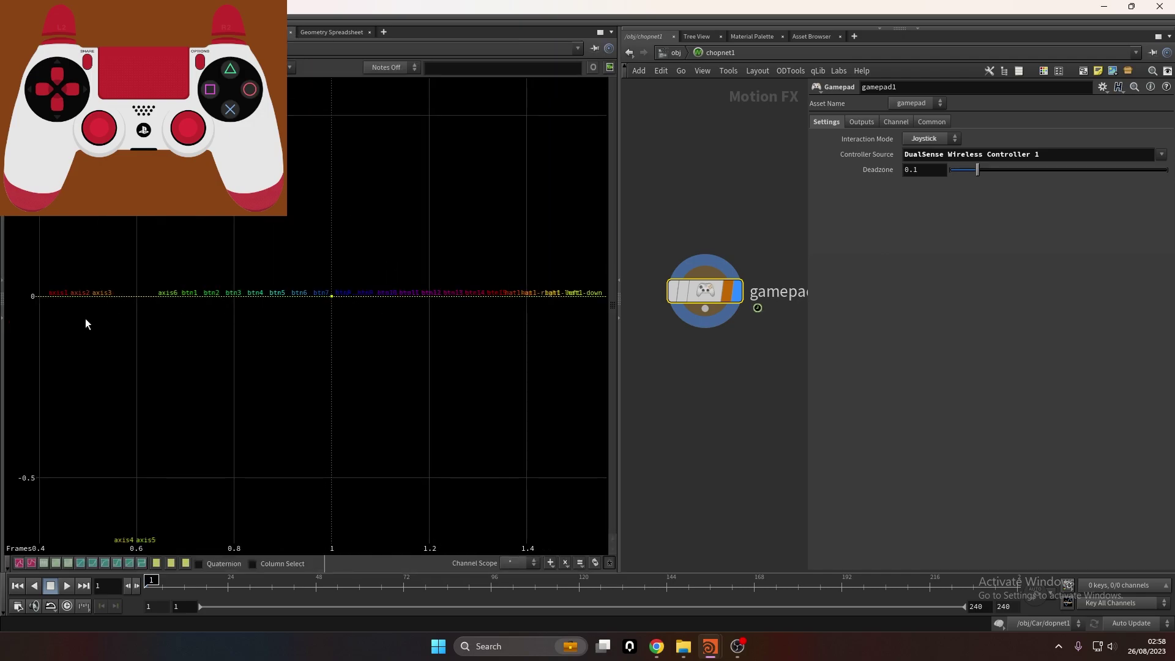
drag(617, 361, 750, 362)
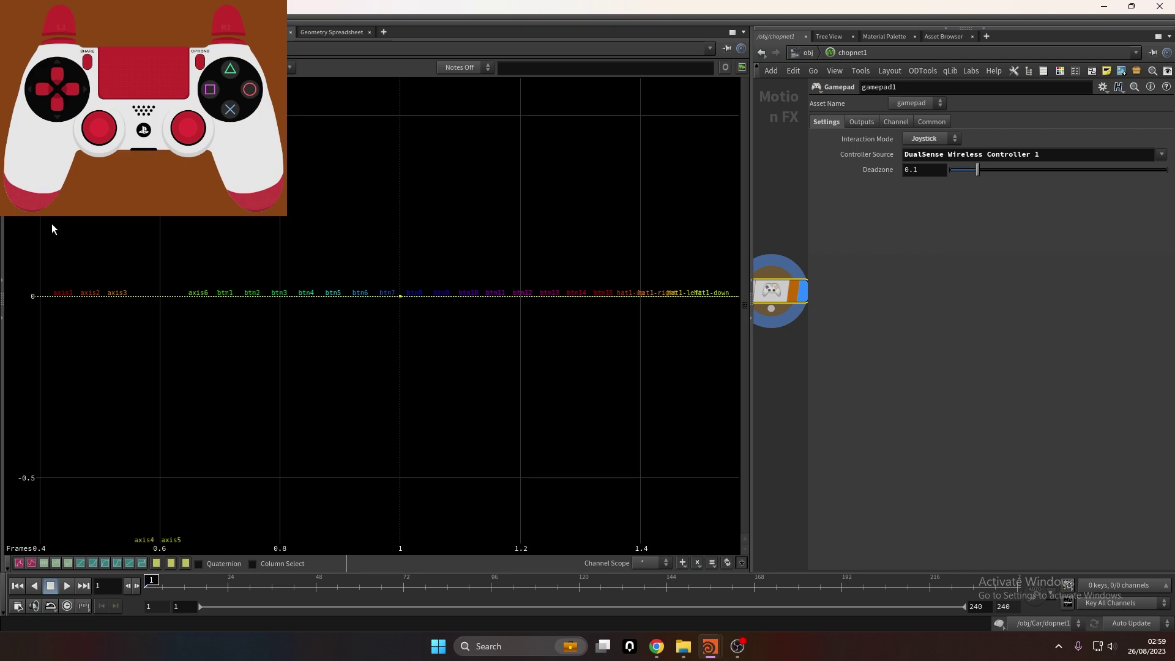
right_drag(368, 371, 314, 438)
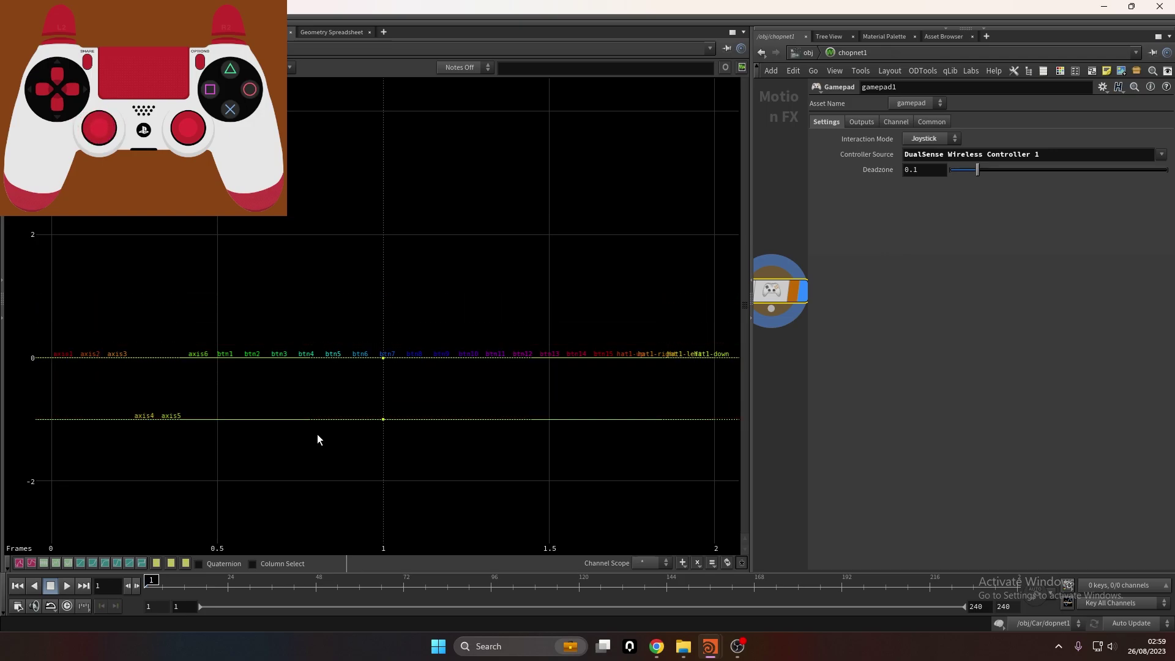
right_drag(99, 455, 208, 400)
middle_drag(208, 400, 458, 398)
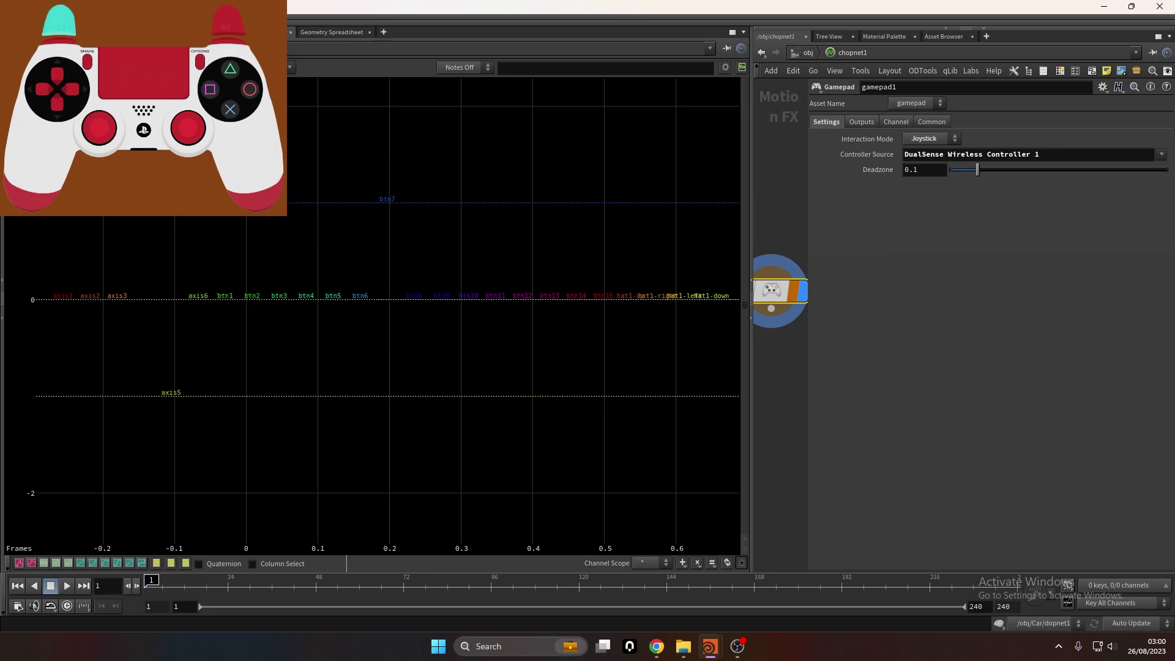
Clear the Gamepad node's joystick button, trackball and POV hat outputs
click(860, 122)
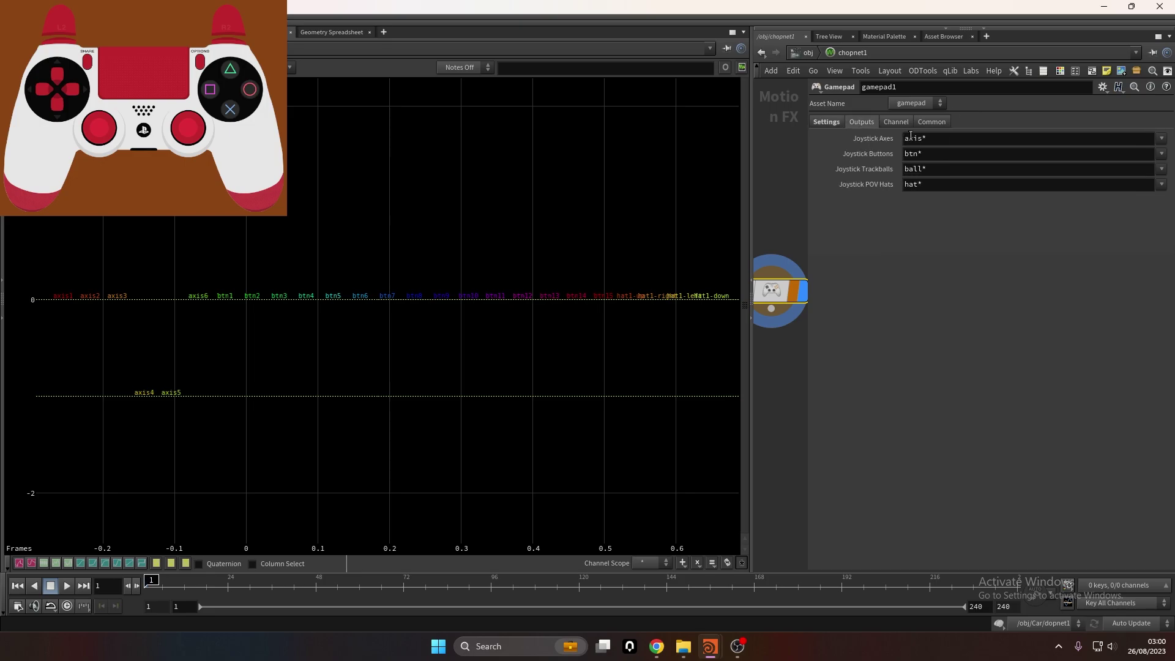
drag(925, 154, 895, 156)
drag(948, 186, 864, 192)
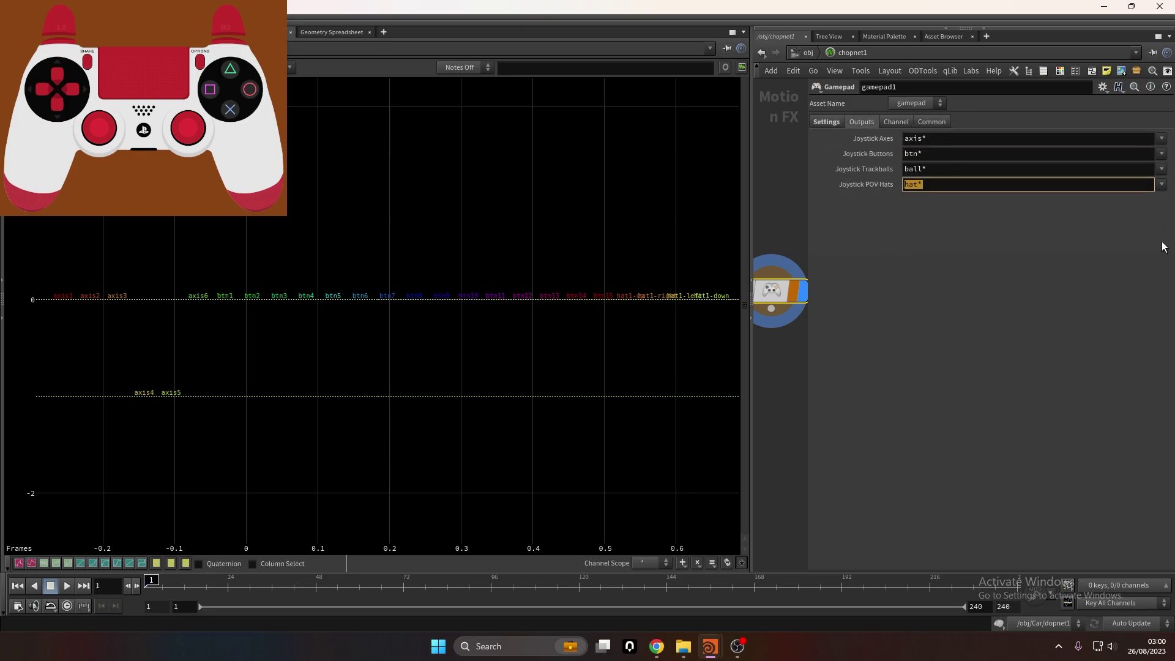
key(BackSpace)
drag(980, 170, 870, 172)
key(BackSpace)
drag(955, 155, 821, 163)
key(BackSpace)
click(796, 166)
Limit the Gamepad node's joystick axes output to axis1, axis4 and axis5
click(1161, 140)
click(1166, 141)
click(1161, 138)
click(1154, 195)
click(1162, 138)
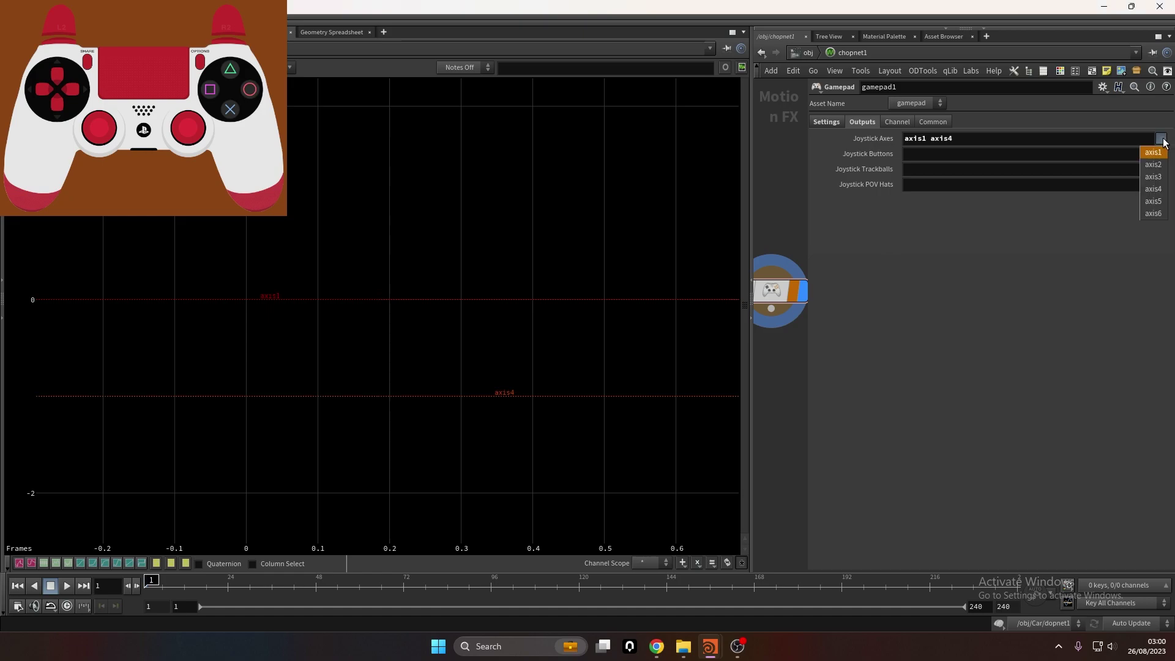
click(1154, 209)
Examine the channel values of the three gamepad axes in the graph and the node information
right_drag(484, 260, 415, 394)
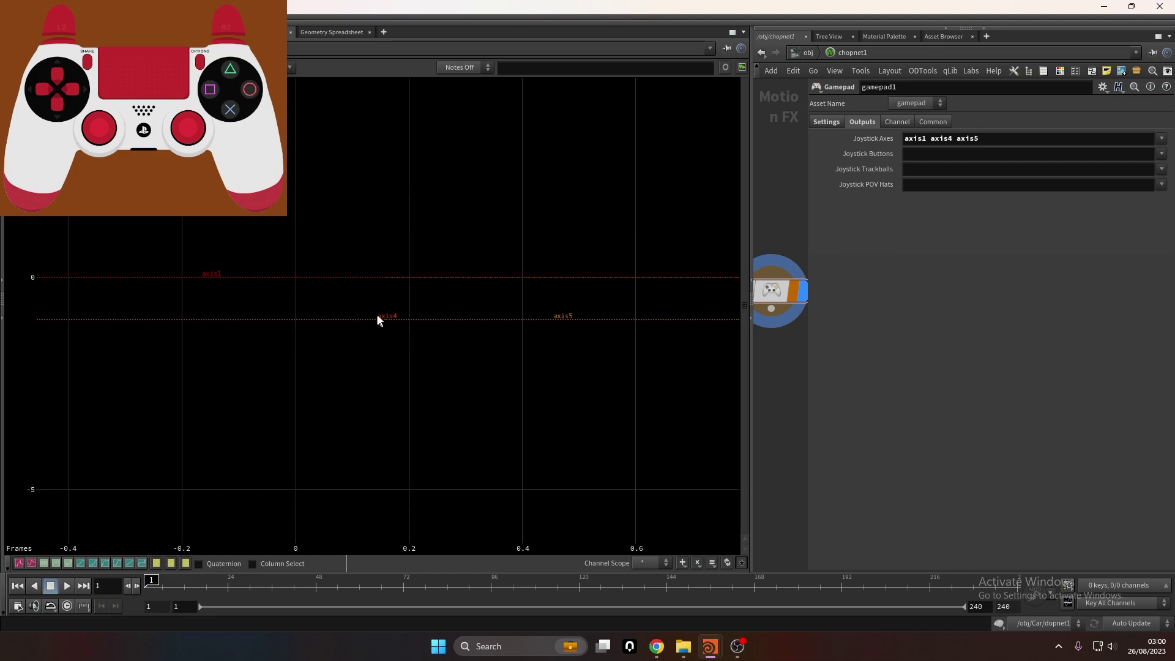
drag(746, 380, 517, 383)
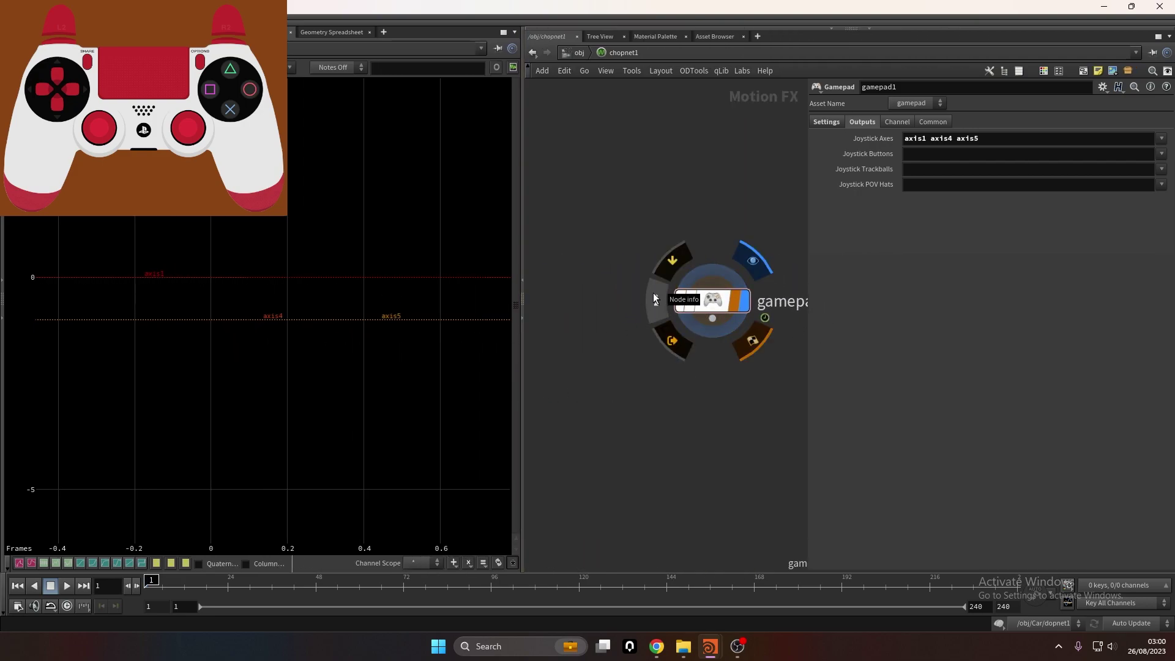
click(652, 298)
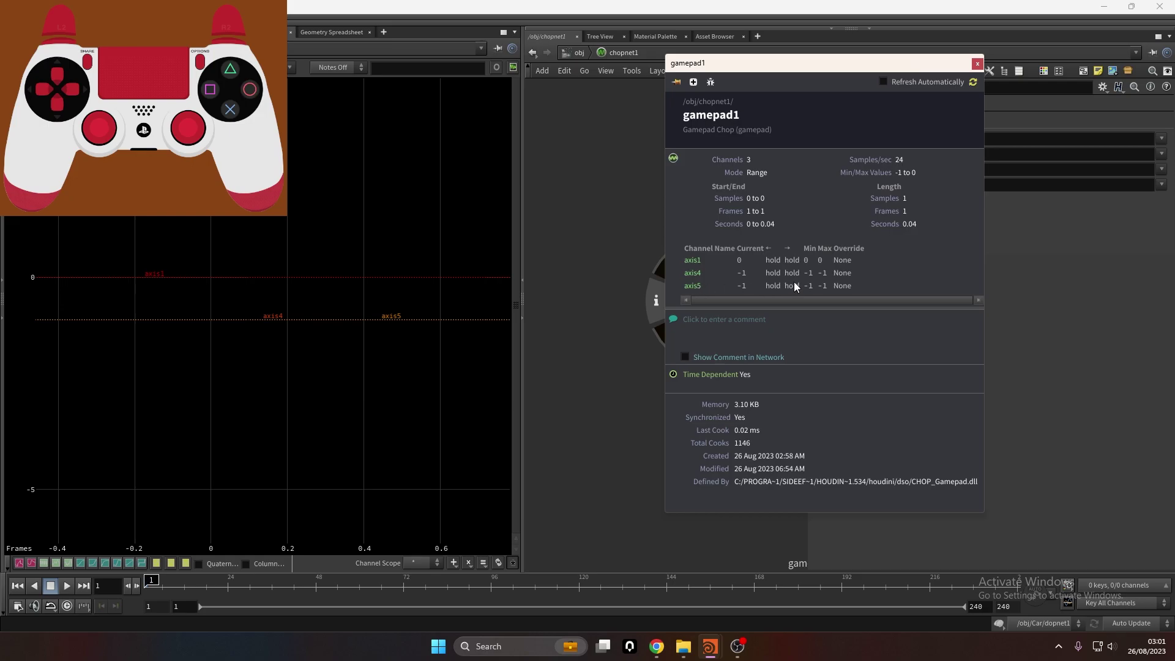
Add a Math node fed by the Gamepad node and show its channels in the graph
drag(713, 318, 709, 387)
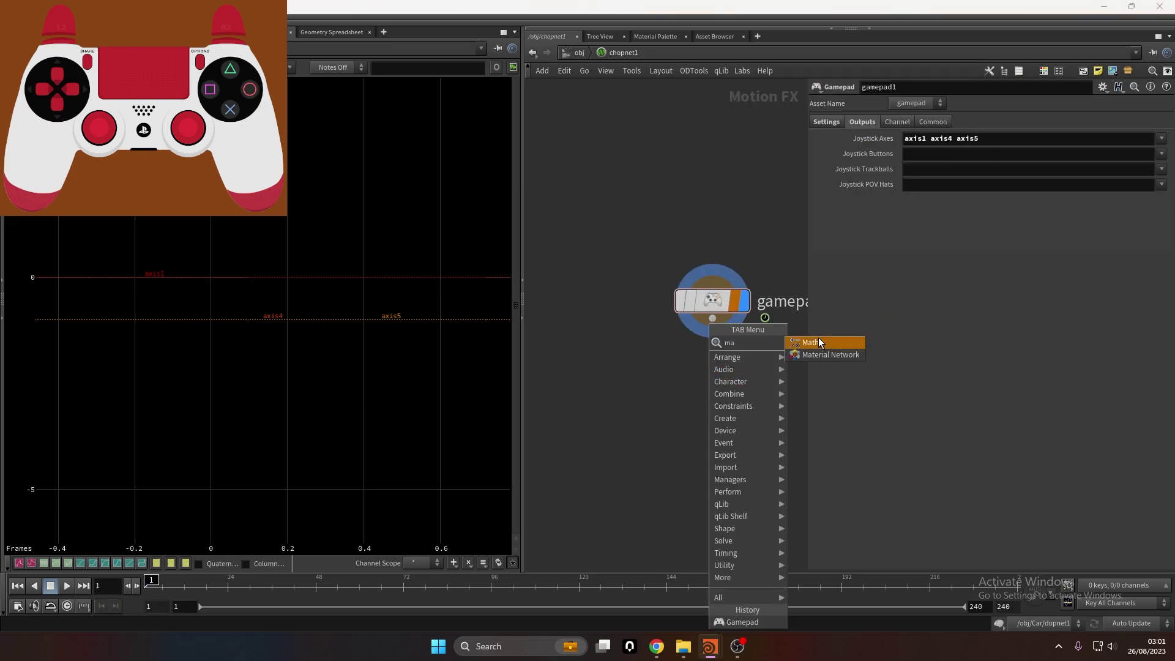
click(818, 337)
click(733, 380)
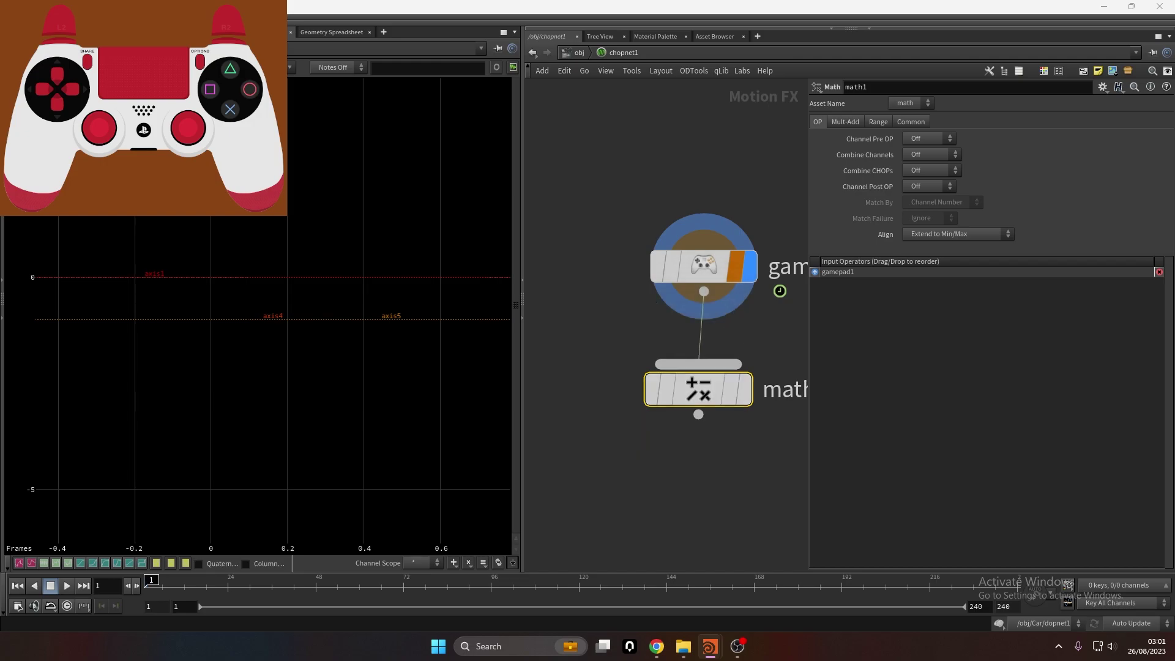
click(743, 390)
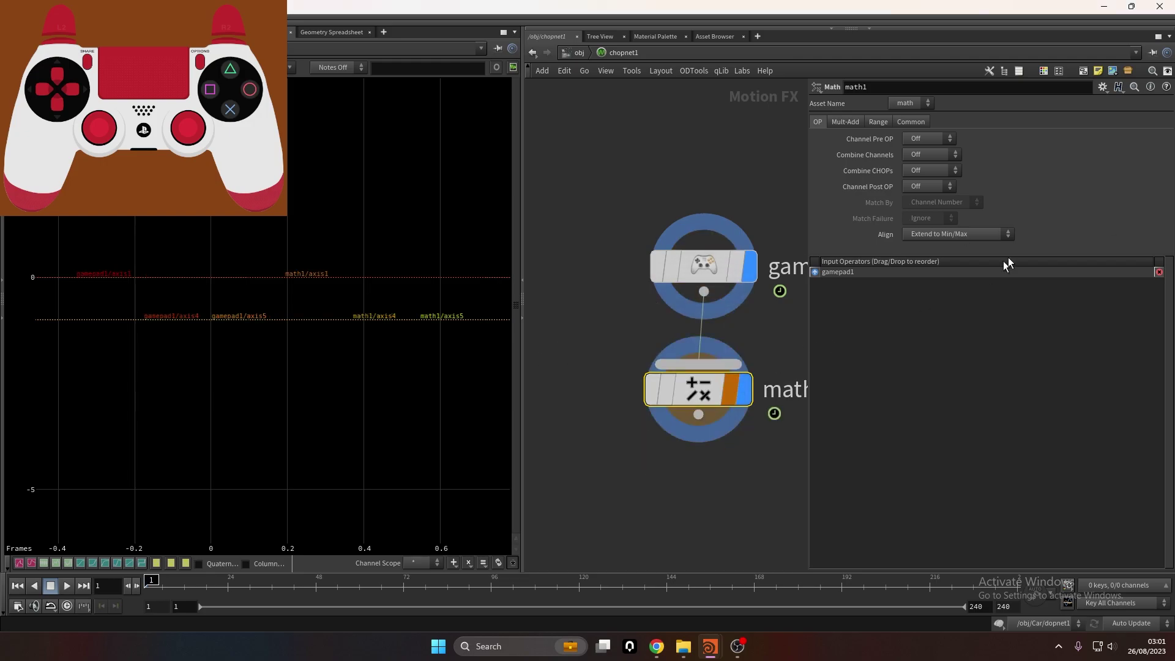
Set the Math node's Align option to Shift to Minimum
click(988, 234)
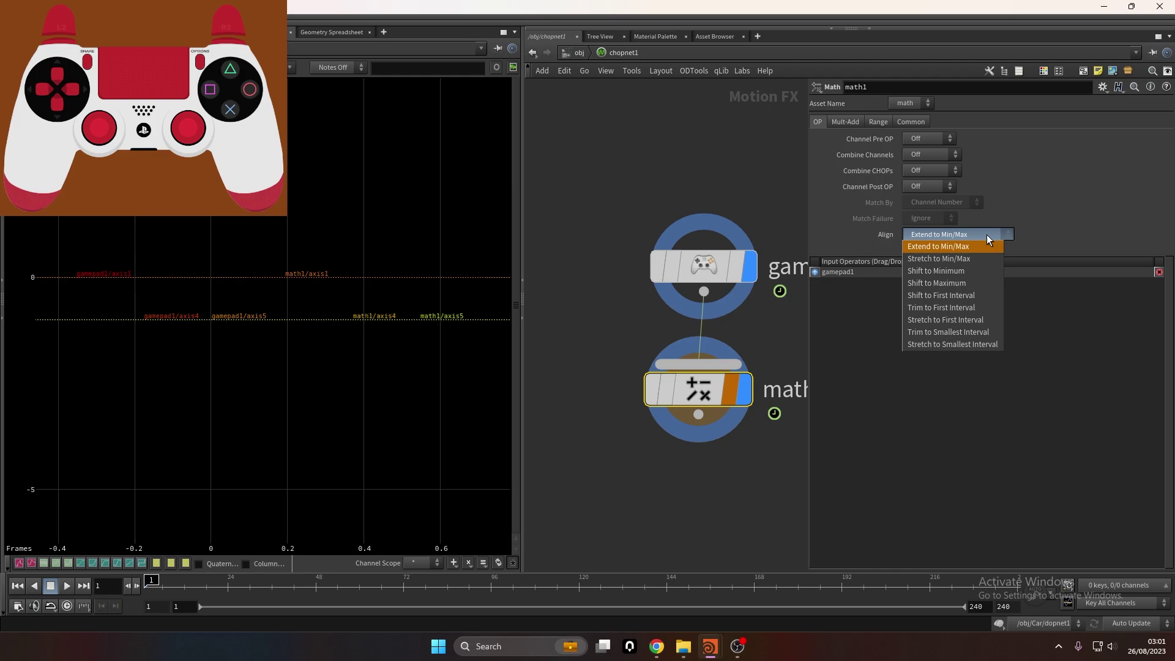
click(969, 274)
click(857, 121)
Restrict the Math node's scope to axis4 and axis5, hide its graph display and align it beneath the Gamepad node
click(911, 122)
click(1161, 140)
key(Escape)
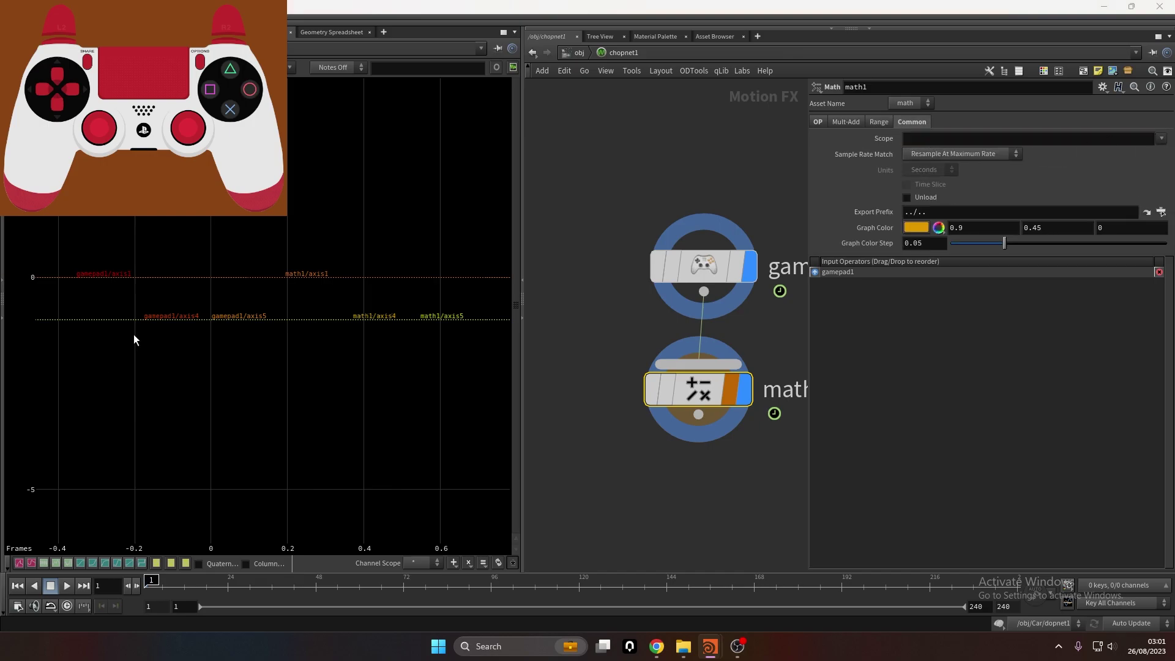
click(1161, 139)
click(1156, 176)
click(1162, 140)
click(1157, 190)
click(744, 391)
drag(703, 395, 710, 395)
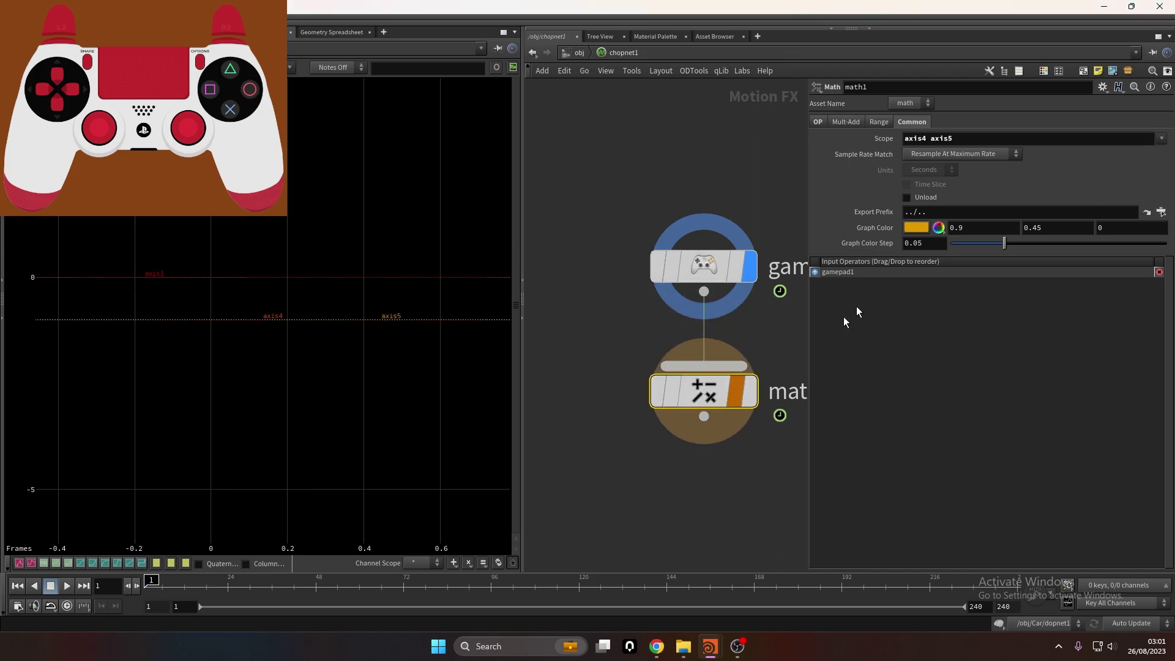
Set the Math node's Post-Add to 1 and show its channels in the graph again
click(846, 122)
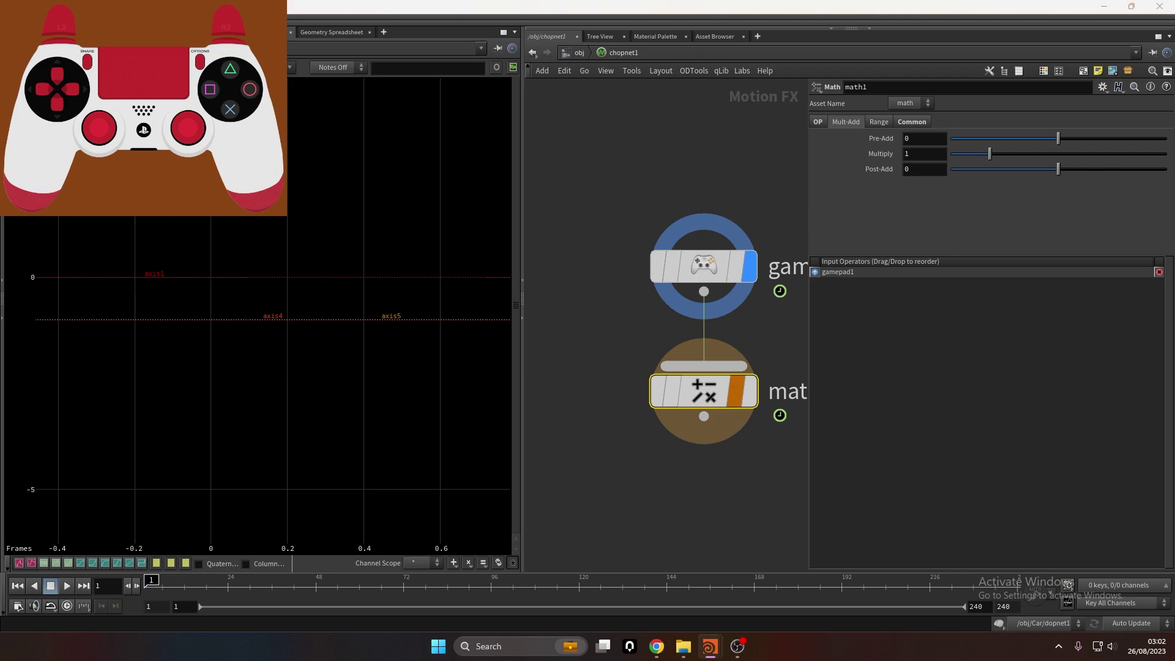
drag(914, 170, 857, 169)
text(1)
click(600, 178)
click(750, 392)
click(715, 393)
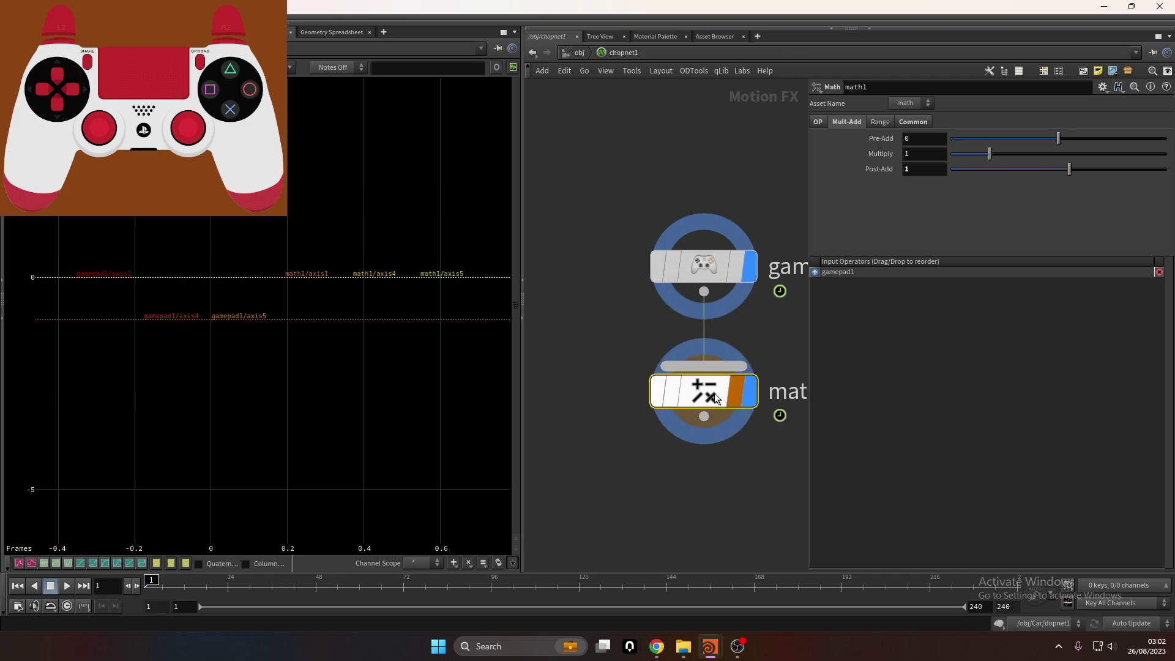
Hide the Gamepad node's channels so the graph shows only those of the Math node
click(751, 392)
click(750, 393)
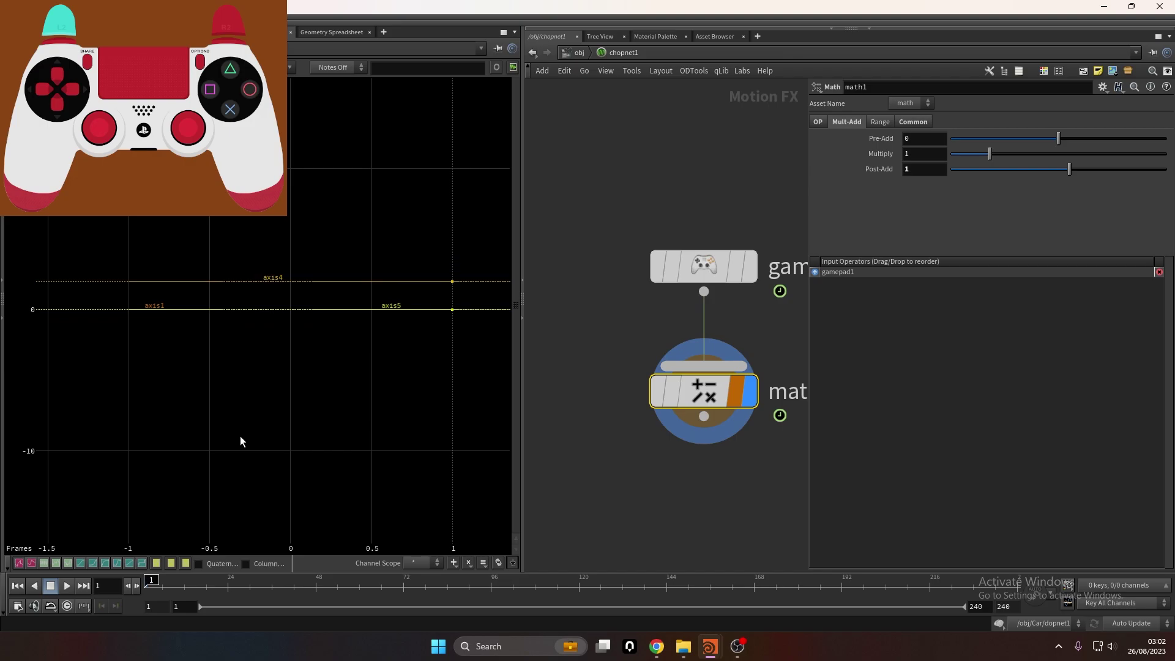
scroll(126, 325, up, 3)
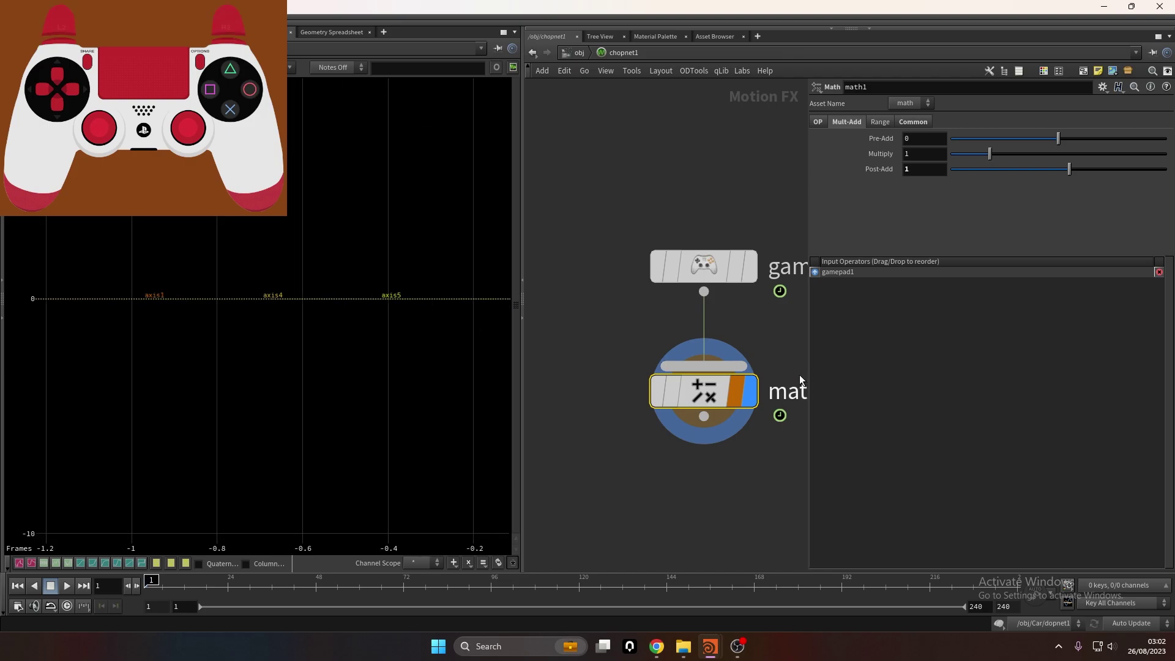
Inspect the Math node's live channel values in its pinned information window with automatic refresh enabled, and close it
click(629, 389)
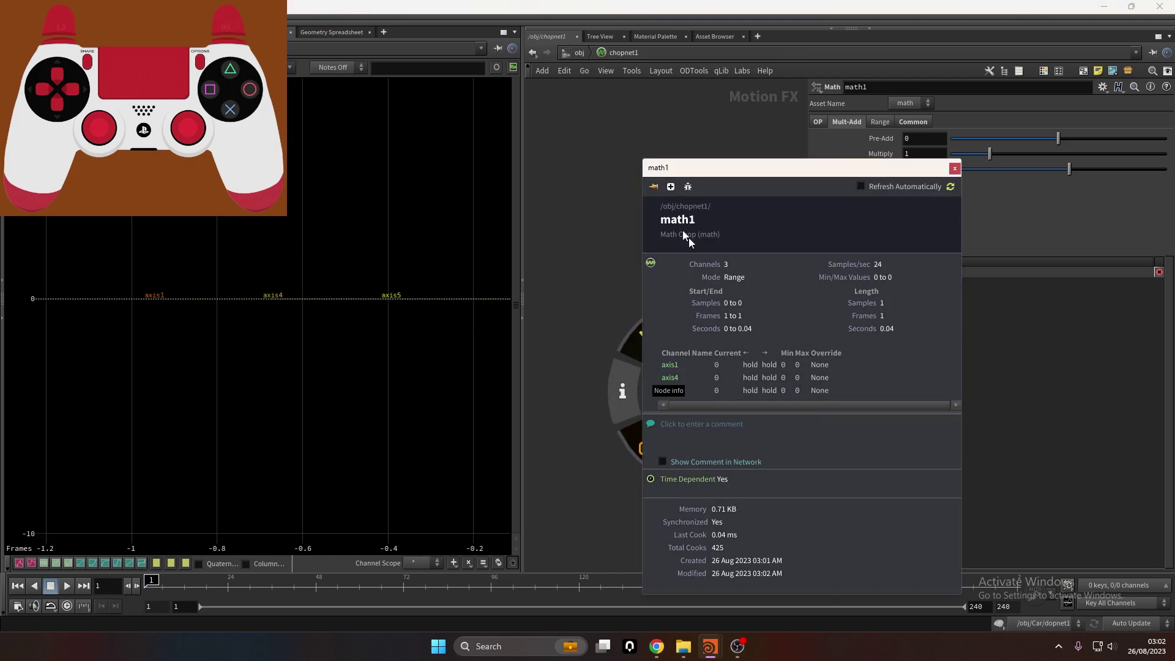
click(654, 186)
click(861, 186)
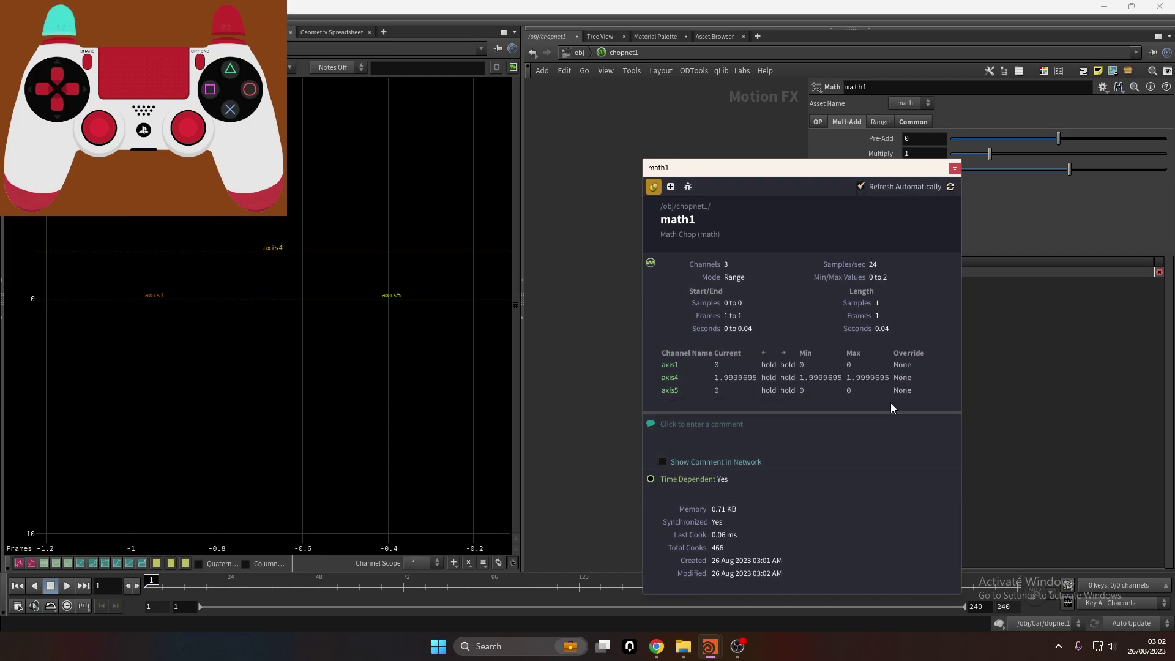
click(954, 168)
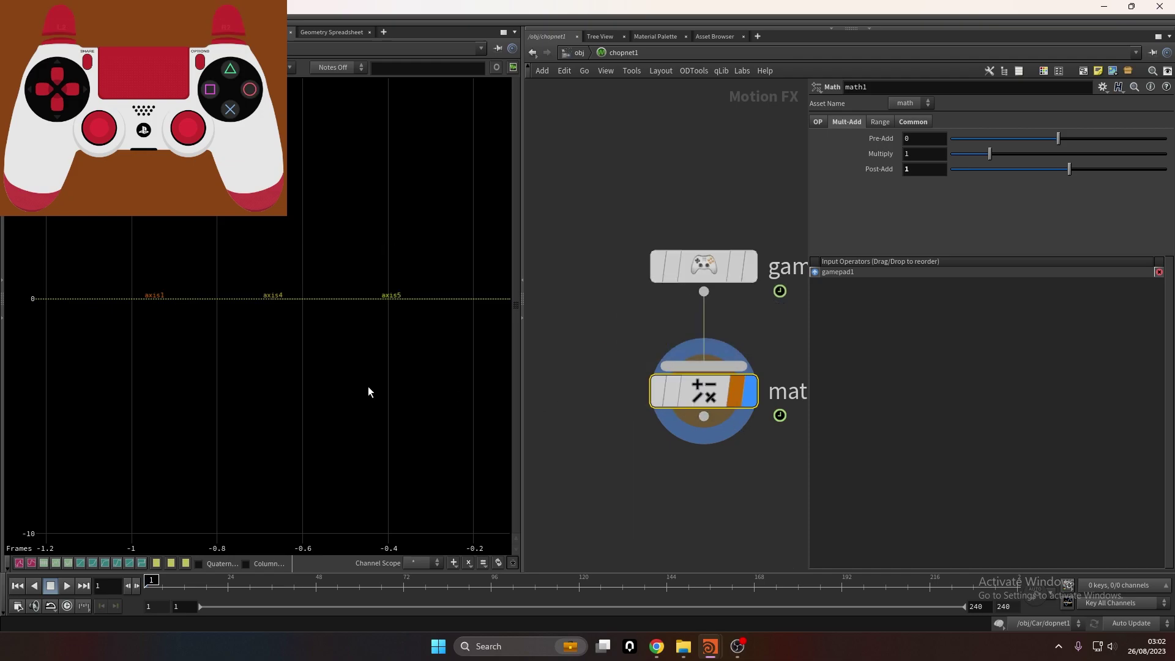
Add a second Math node fed by the first one and show its channels in the graph
right_click(703, 416)
click(723, 610)
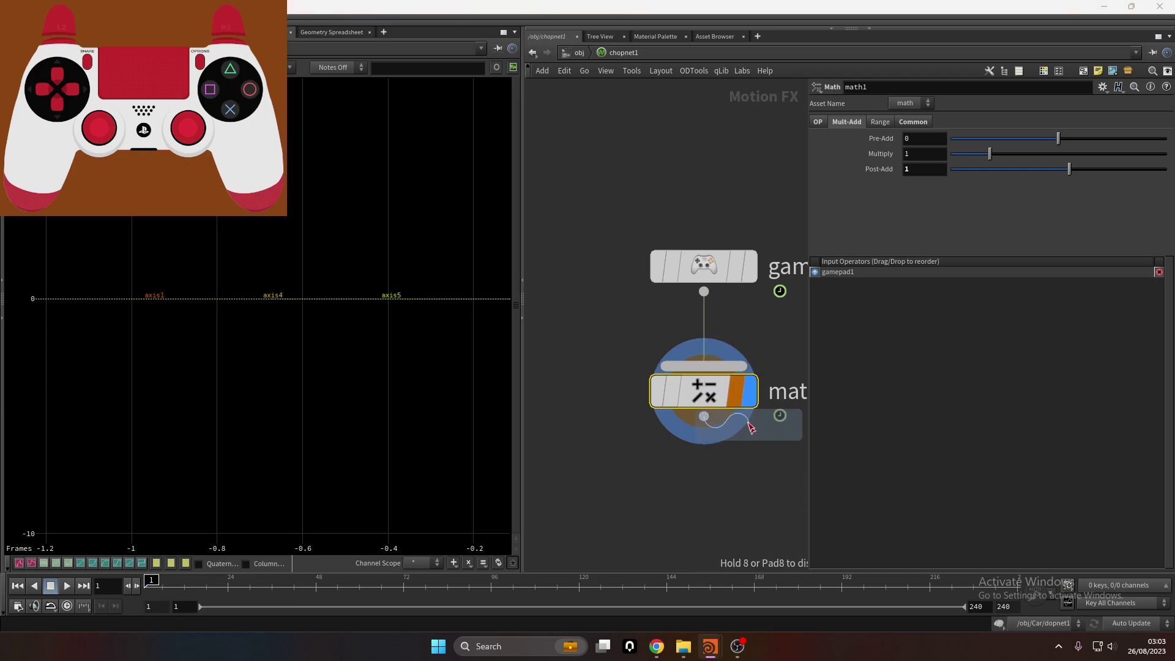
click(721, 447)
click(756, 388)
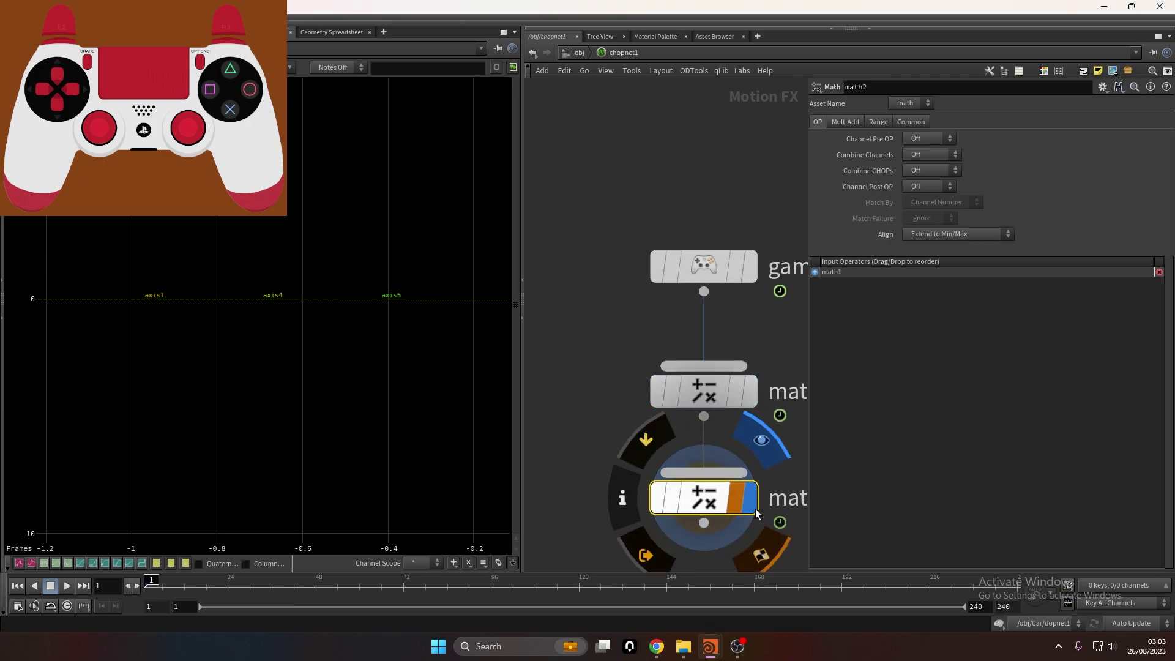
Restrict the second Math node's scope to axis5 and set its Multiply to -1
click(920, 125)
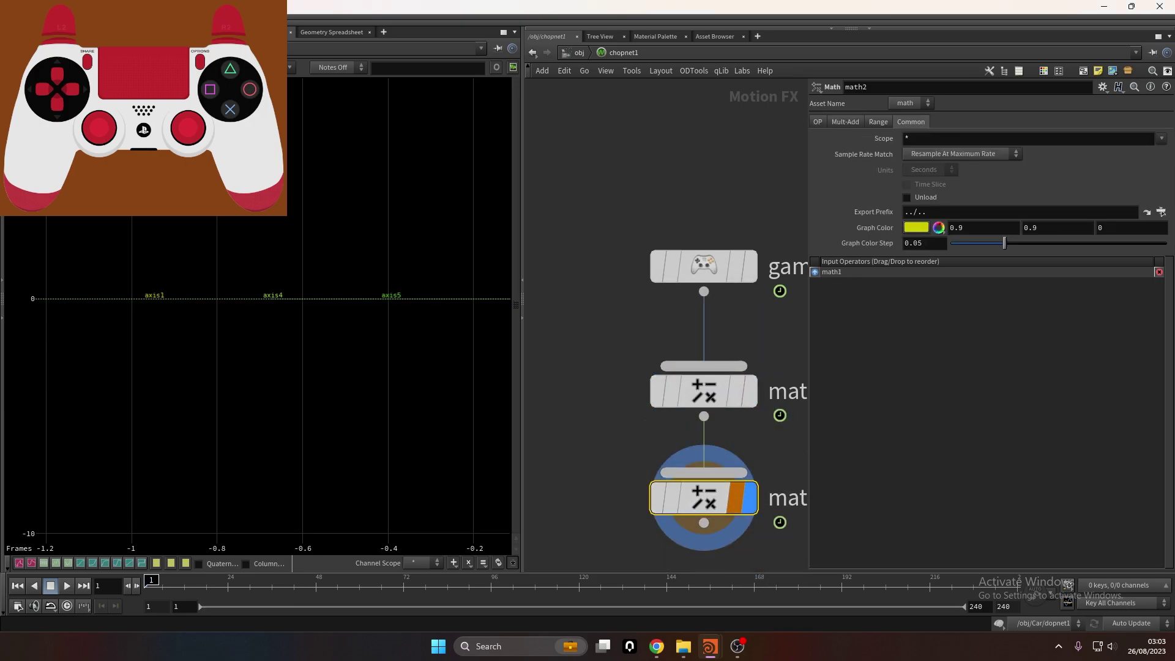
click(916, 137)
key(BackSpace)
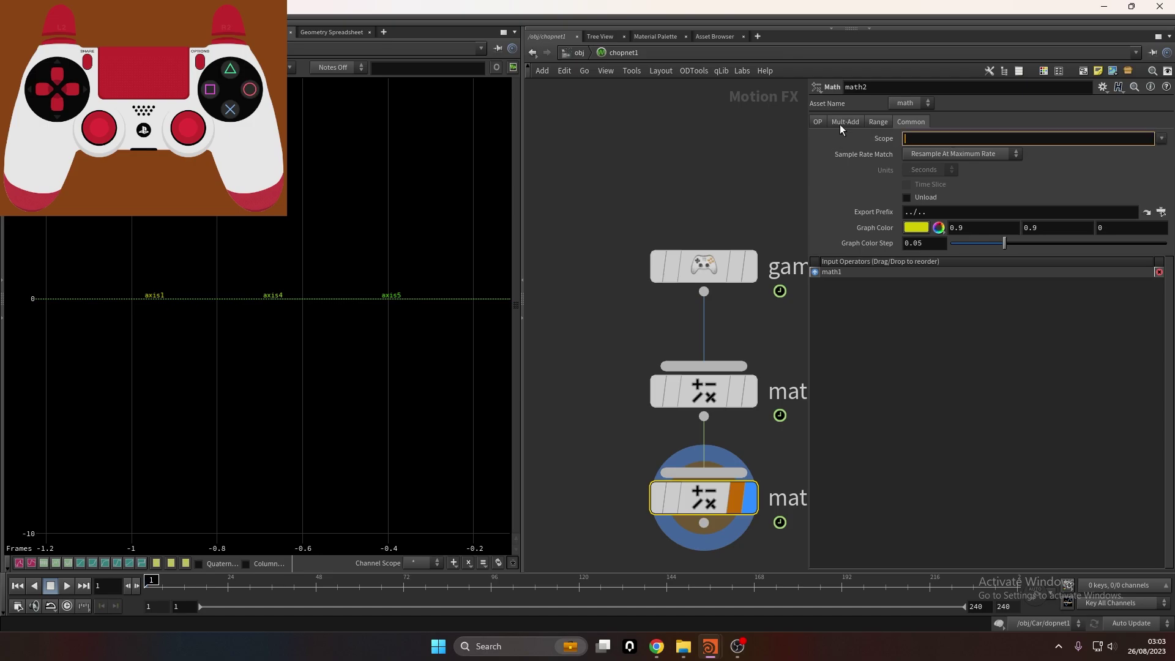
click(1162, 139)
click(1154, 191)
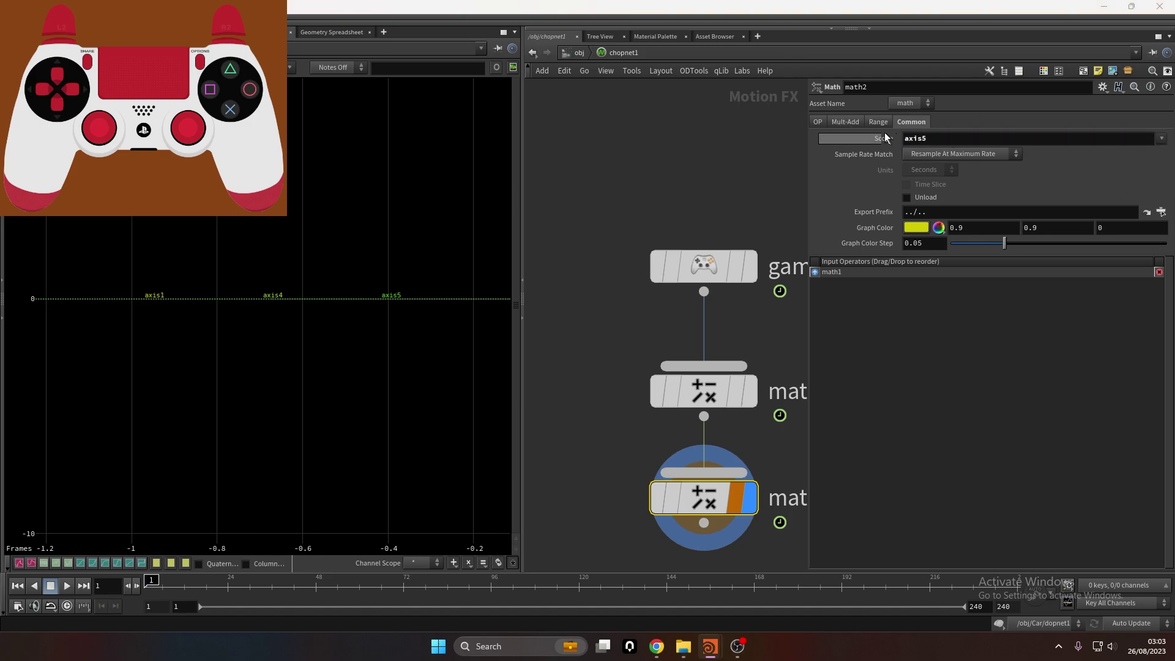
click(847, 123)
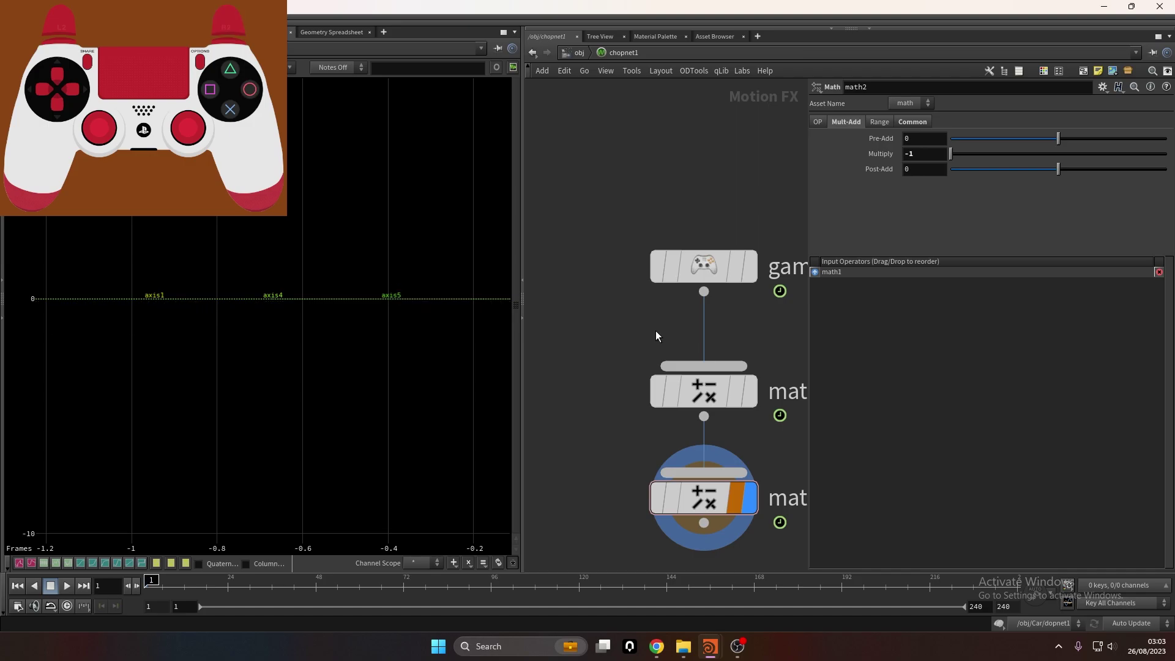
Add a Null node fed by the second Math node and show its channels in the graph
middle_drag(694, 543, 671, 376)
click(681, 357)
key(Tab)
text(null)
key(Return)
middle_drag(770, 365, 712, 350)
click(681, 423)
click(696, 423)
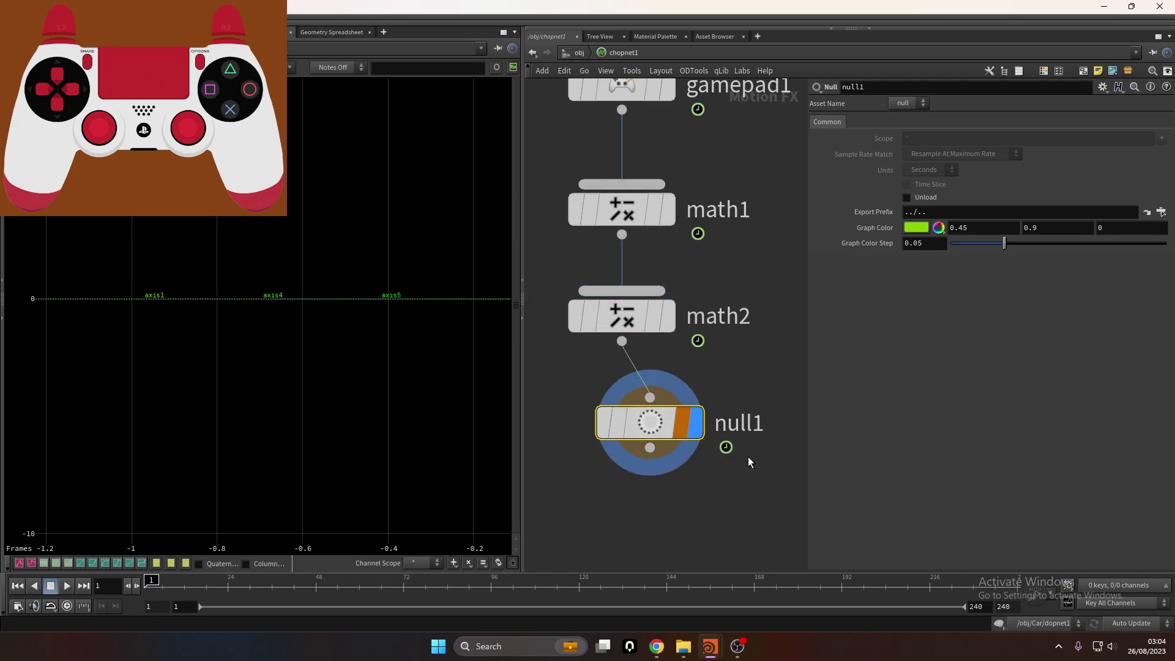
Rename the Null node as OUT and align it beneath the second Math node
click(741, 424)
text(OUT)
key(Return)
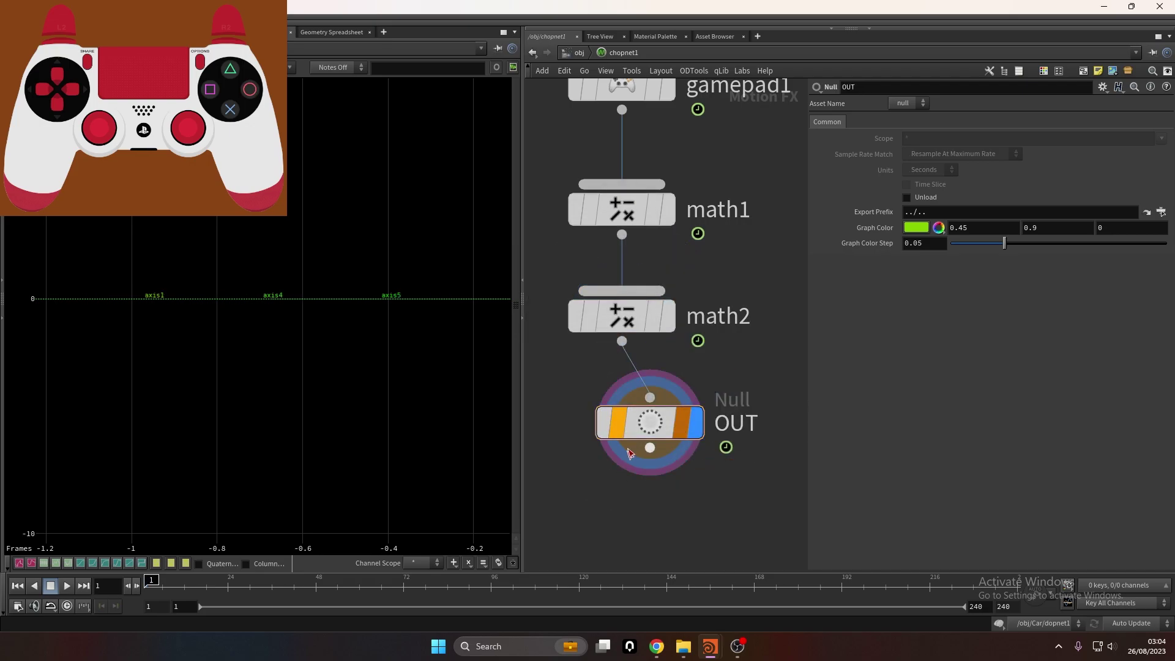
drag(700, 436, 671, 447)
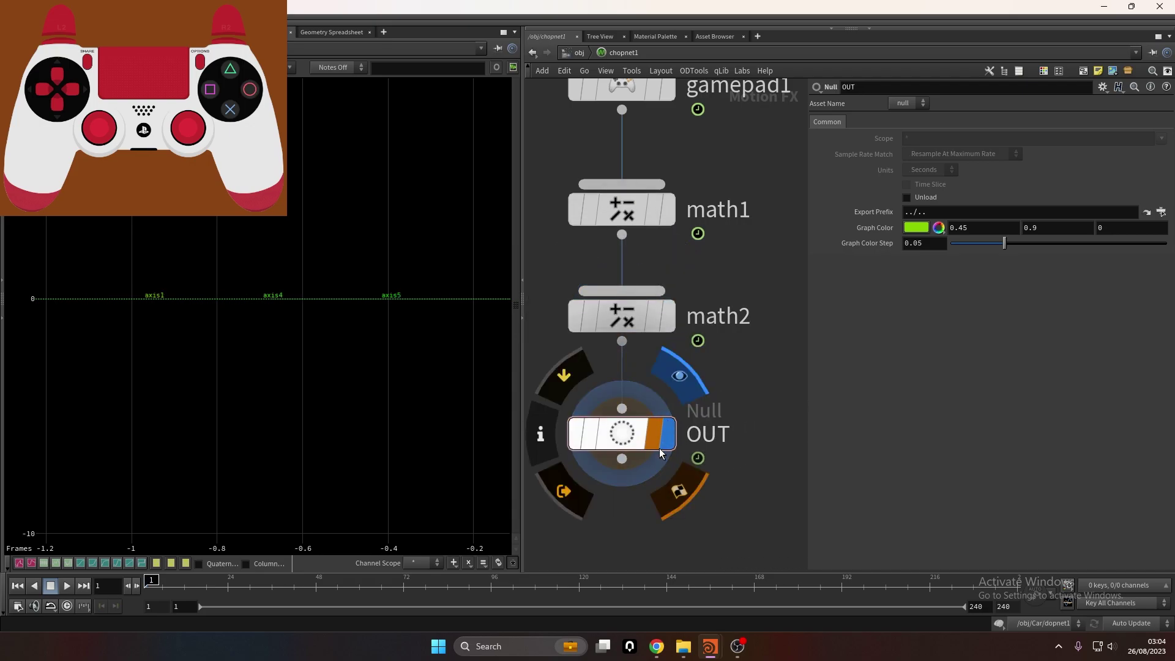
key(h)
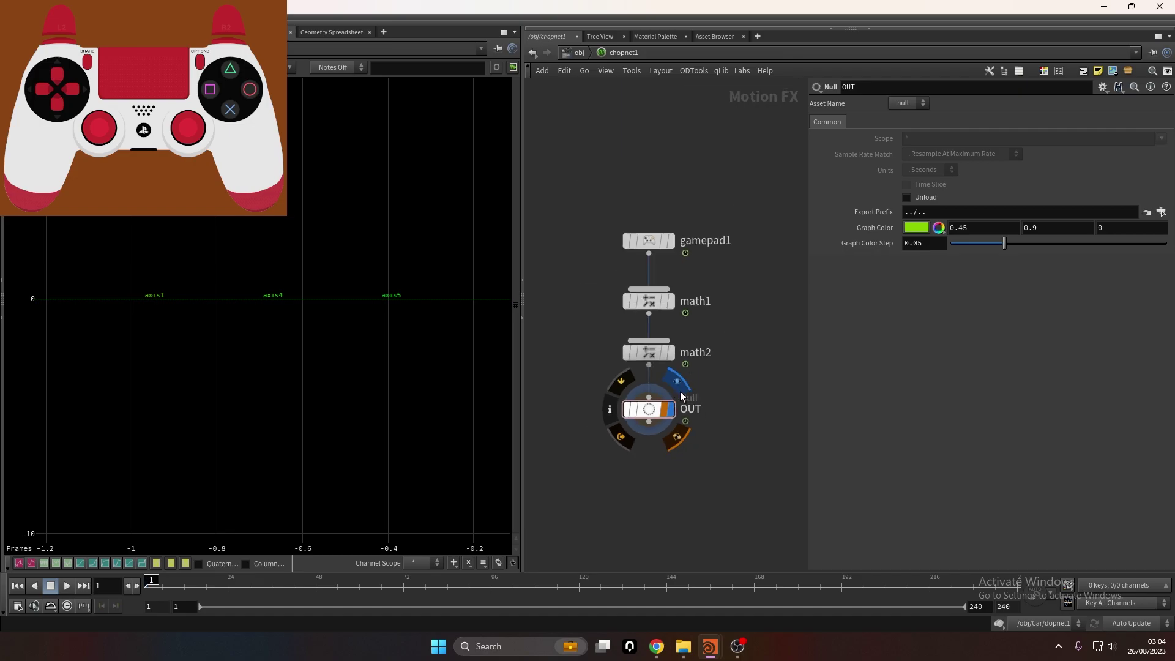
Add an unconnected Null node in an empty area of the Car object's geometry network
click(578, 53)
scroll(638, 260, down, 3)
middle_drag(710, 299, 661, 300)
scroll(672, 248, up, 2)
drag(668, 218, 699, 290)
double_click(700, 295)
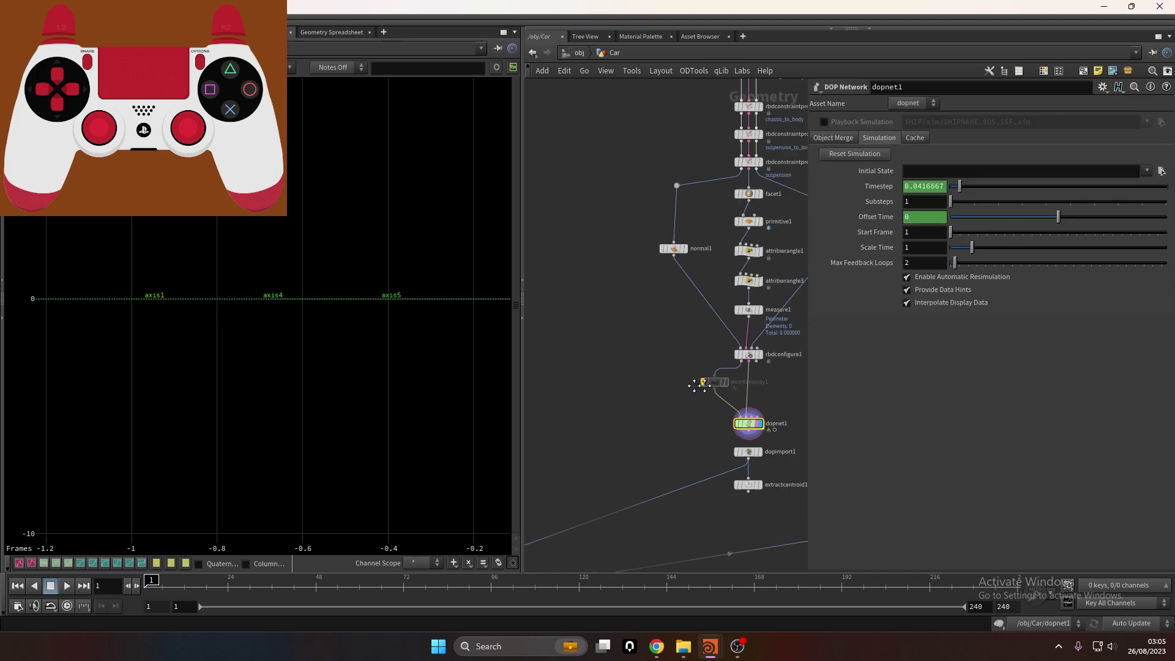
key(Tab)
text(null)
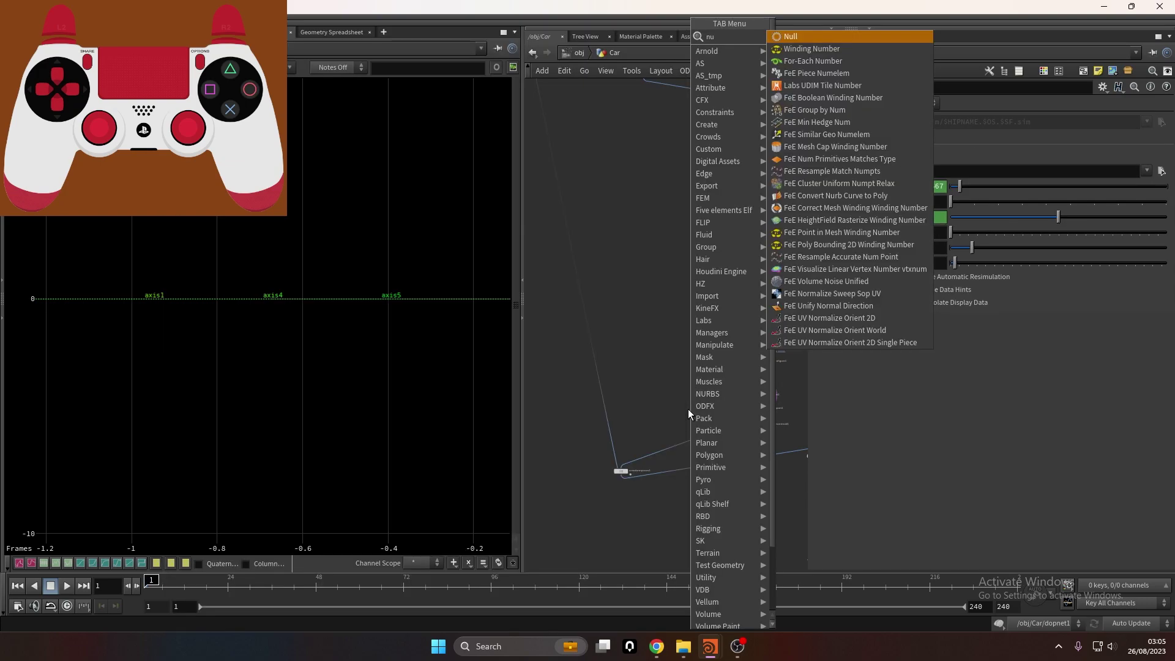
key(Return)
click(641, 350)
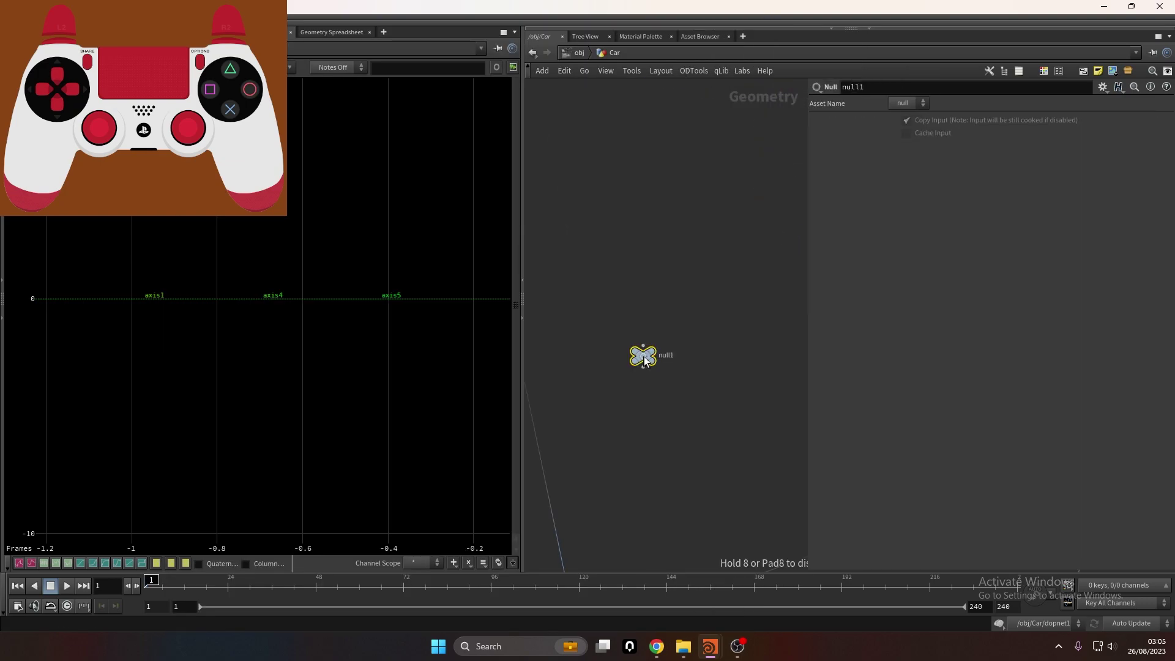
Add an integer parameter named forward to the Null node's parameter interface
click(1103, 87)
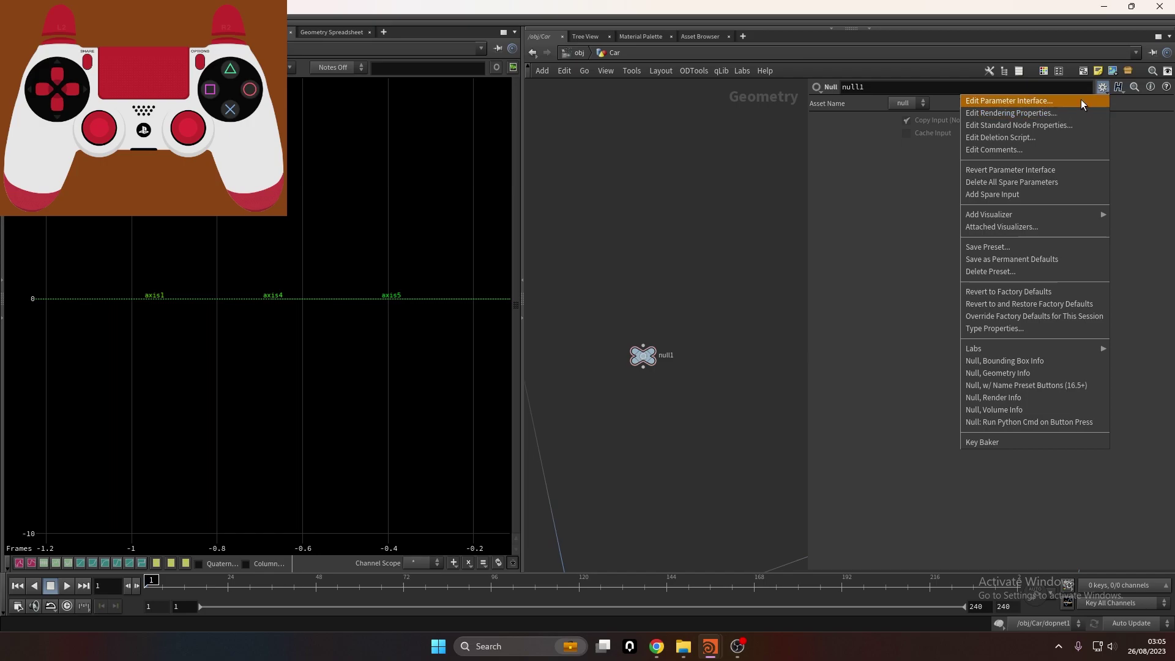
click(1081, 99)
drag(720, 8, 671, 79)
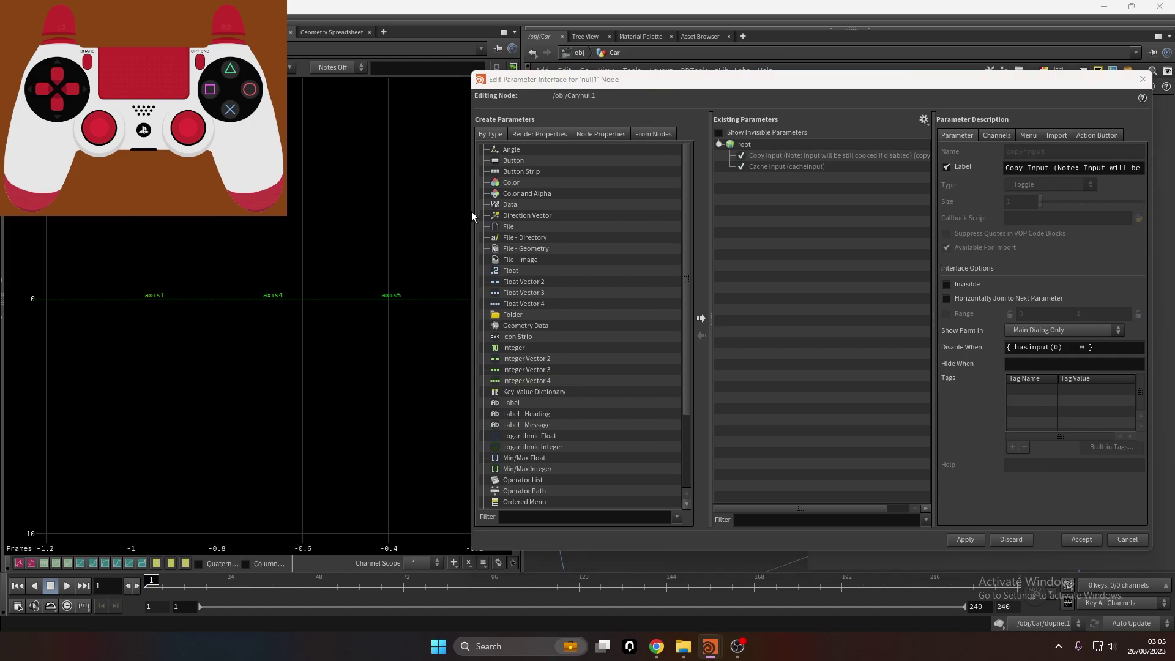
drag(513, 348, 799, 179)
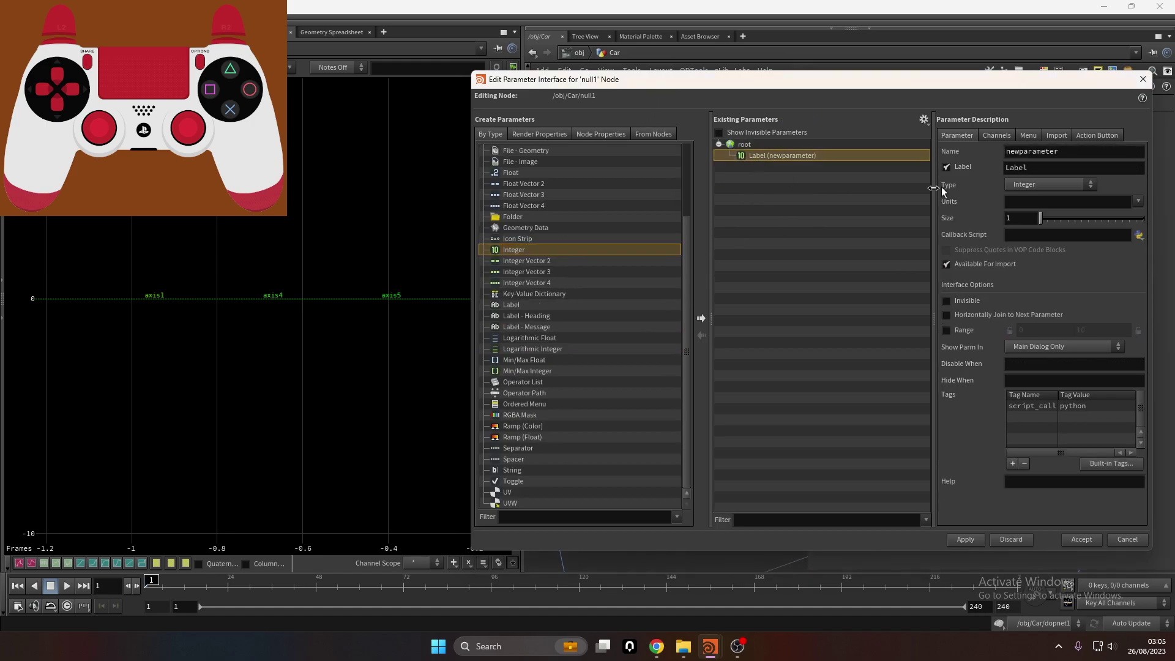
text(foward)
text(r)
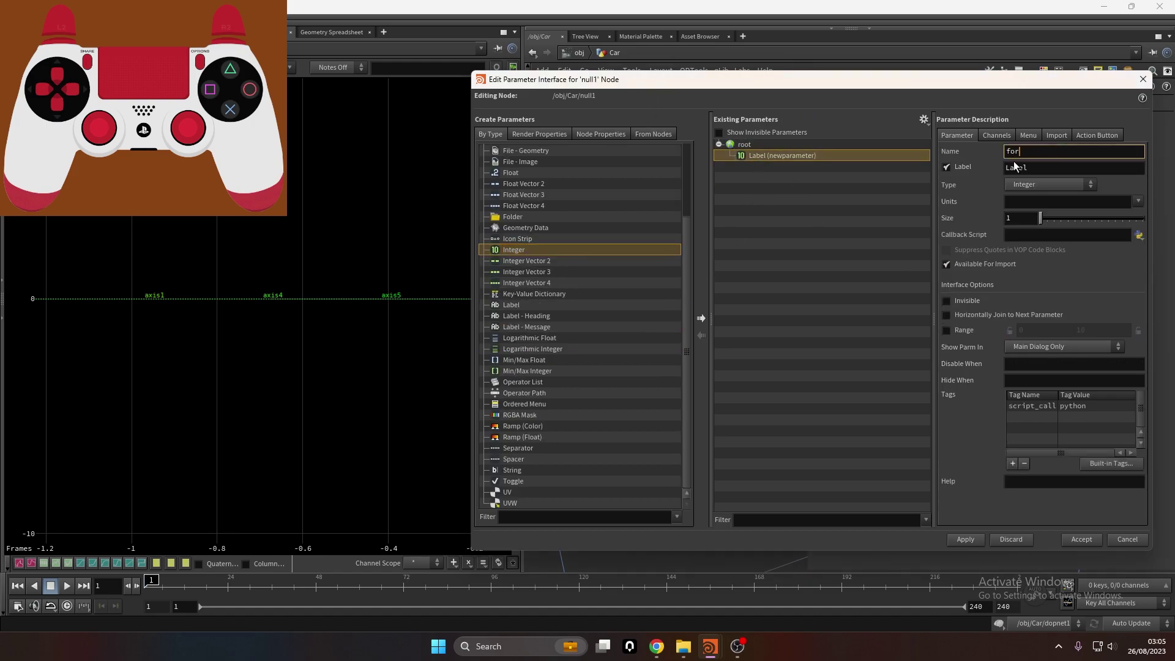
text(ward)
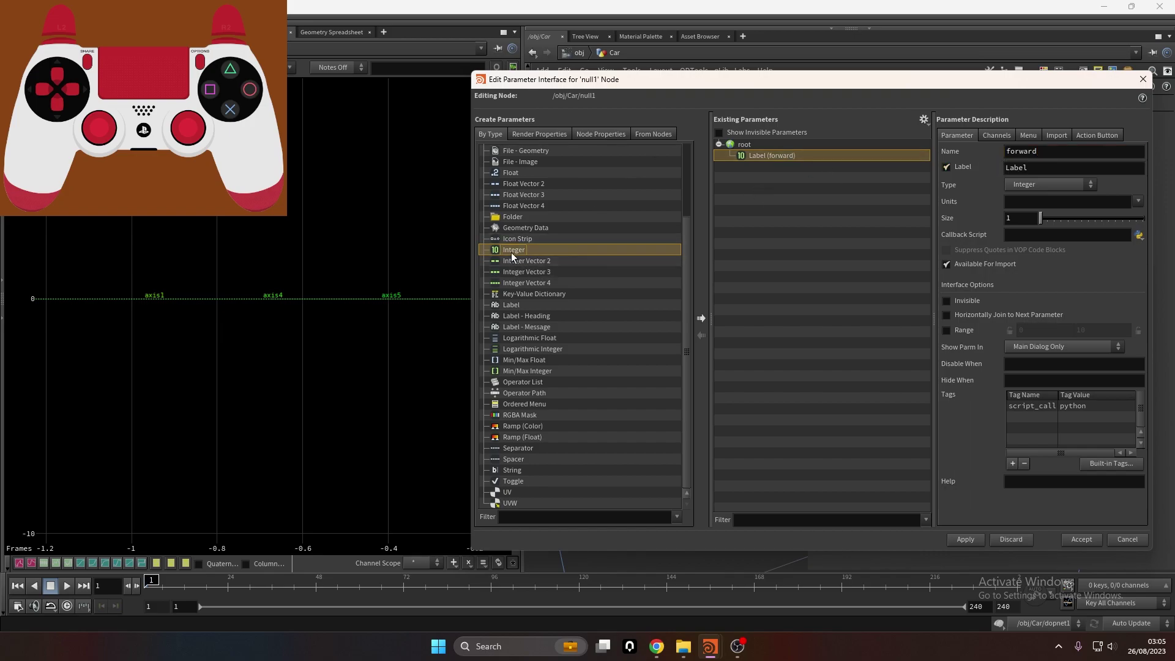
Add a second integer parameter and set the first parameter's label to forward
click(701, 318)
click(790, 156)
drag(1039, 167, 980, 167)
text(forward)
Set the second integer parameter's name and label to backward and accept the parameter interface
click(790, 166)
drag(1068, 154, 946, 160)
text(backward)
key(Tab)
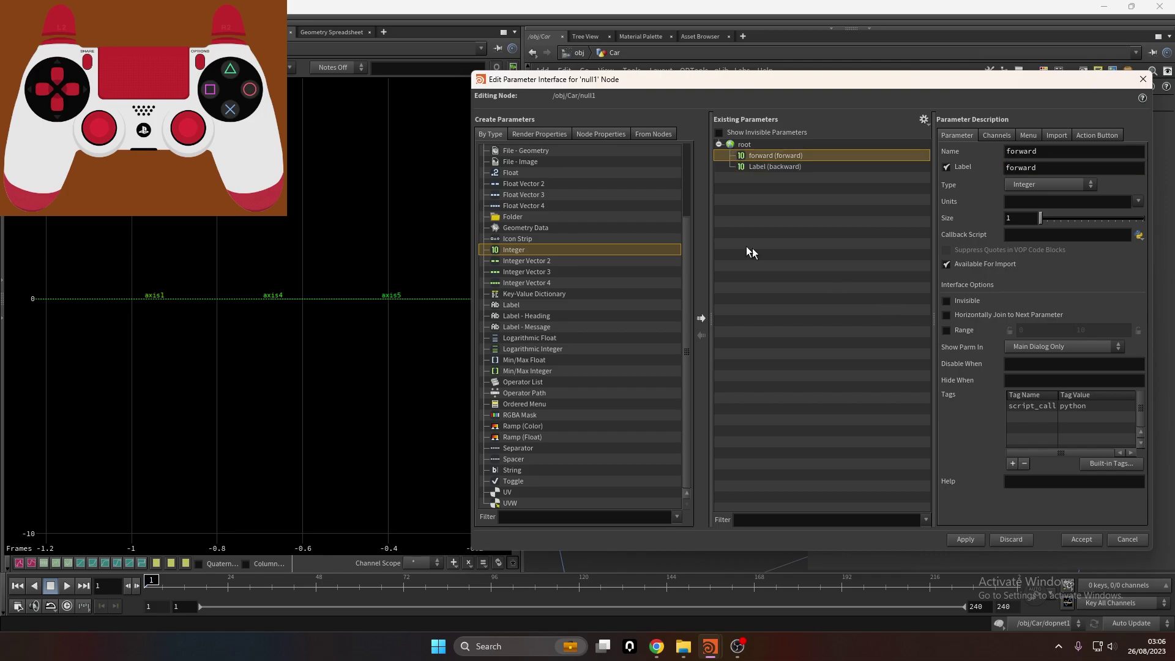
text(backward)
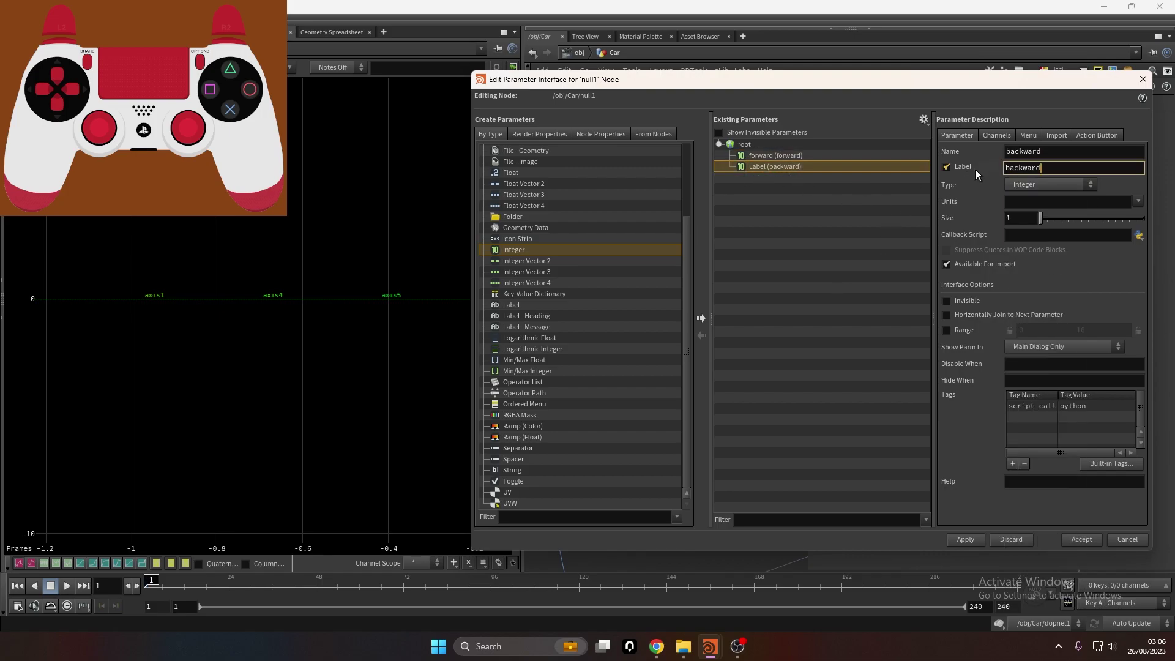
click(790, 155)
click(794, 168)
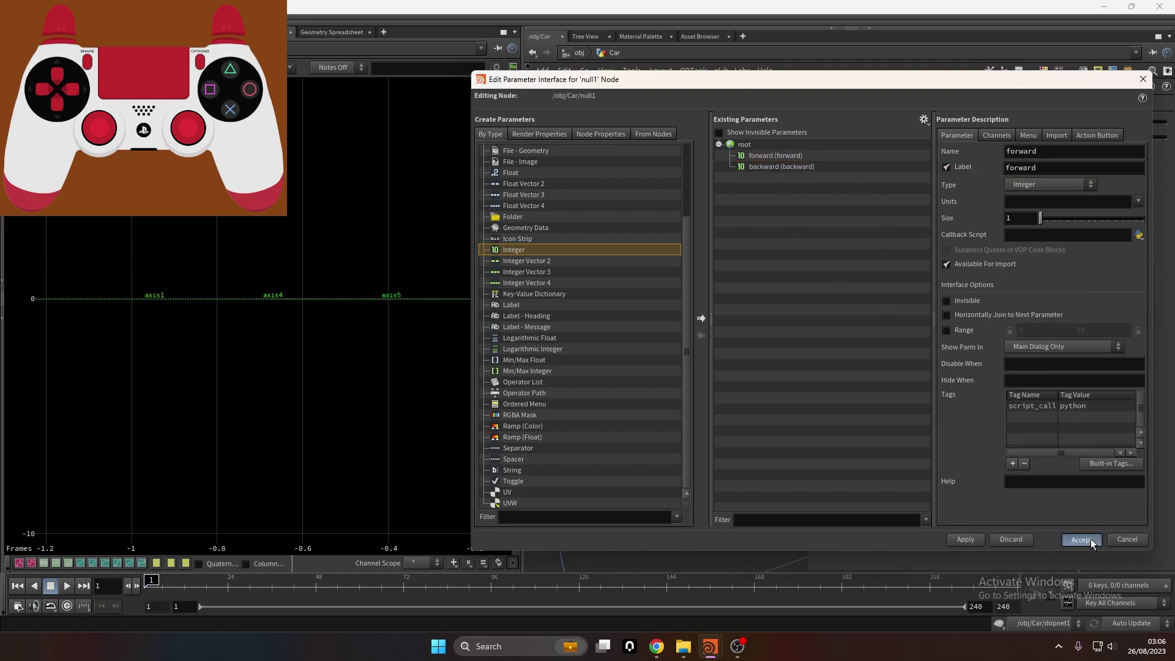
click(1082, 540)
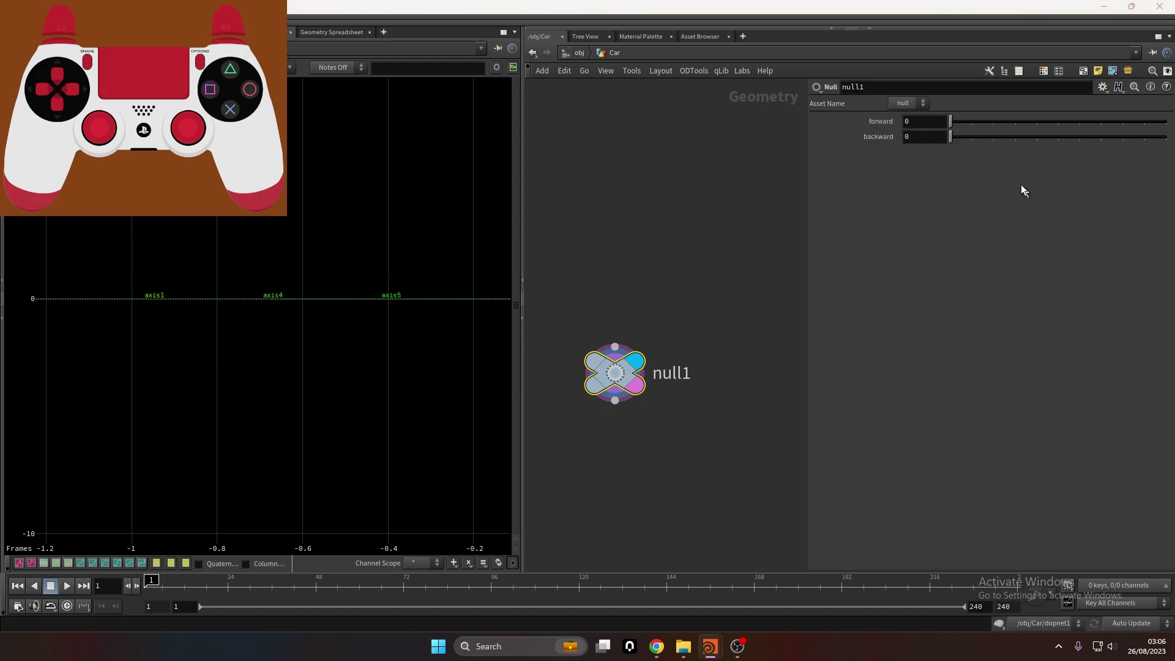
Inspect the OUT node's information in the chopnet1 network and return to the object level
click(579, 53)
middle_drag(608, 248, 652, 223)
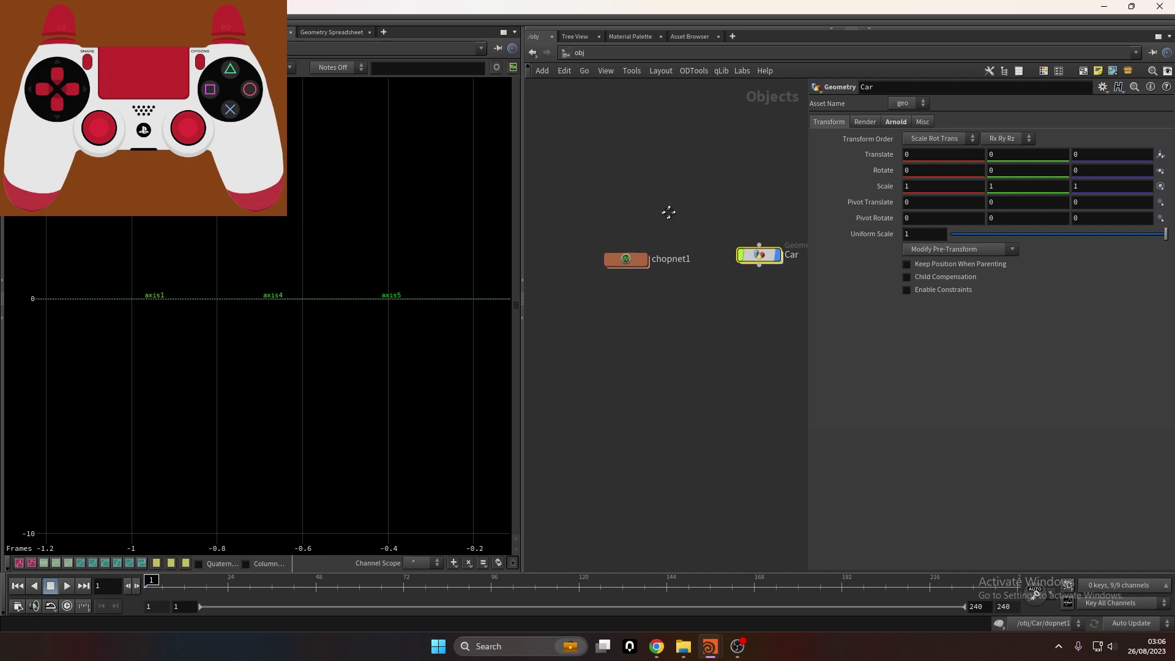
double_click(606, 271)
click(609, 414)
click(706, 386)
click(934, 197)
click(579, 53)
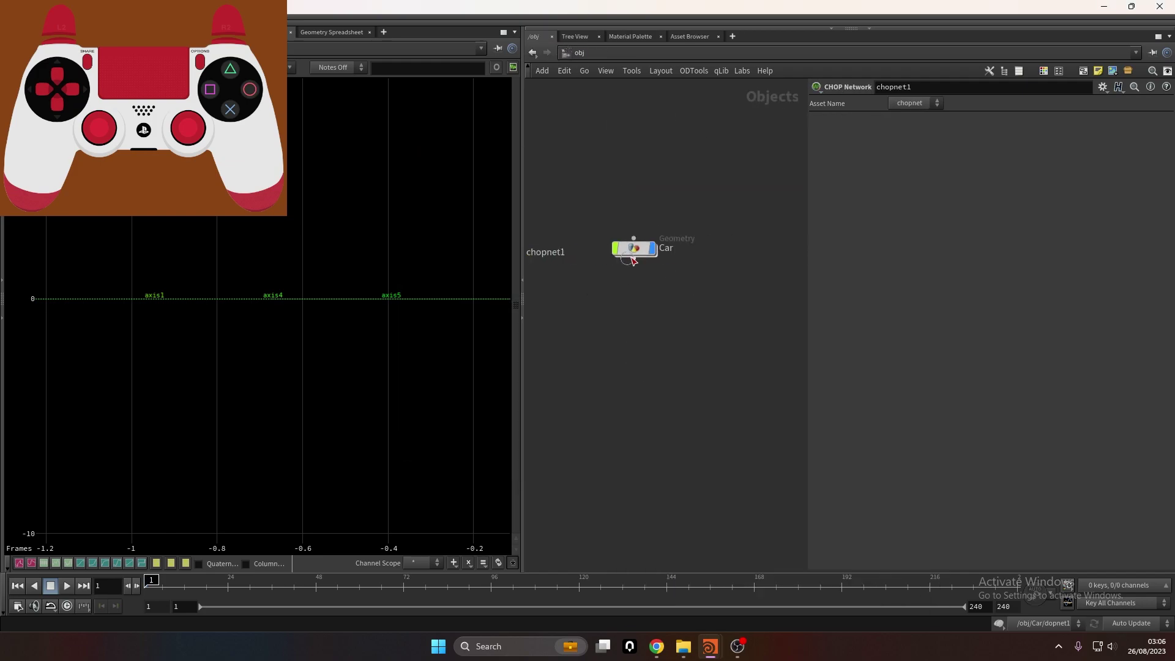
Enter the expression chop("/obj/chopnet1/gamepad1/axis4") in the forward parameter of the Car network's Null node
double_click(634, 250)
text(ch)
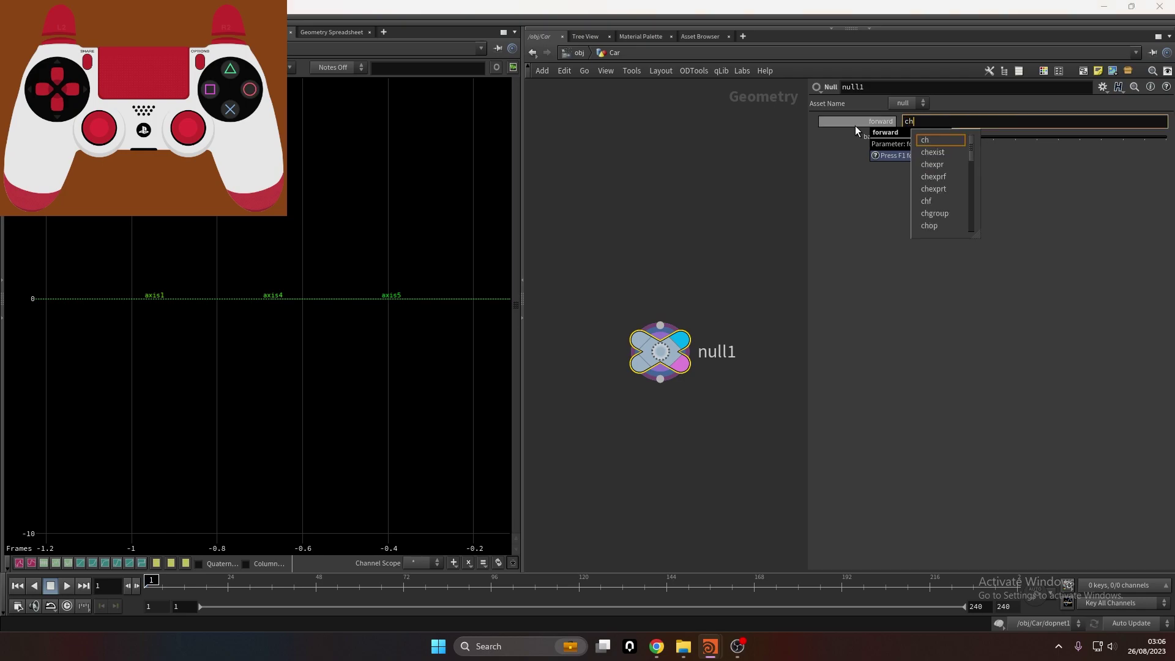
text(op("../)
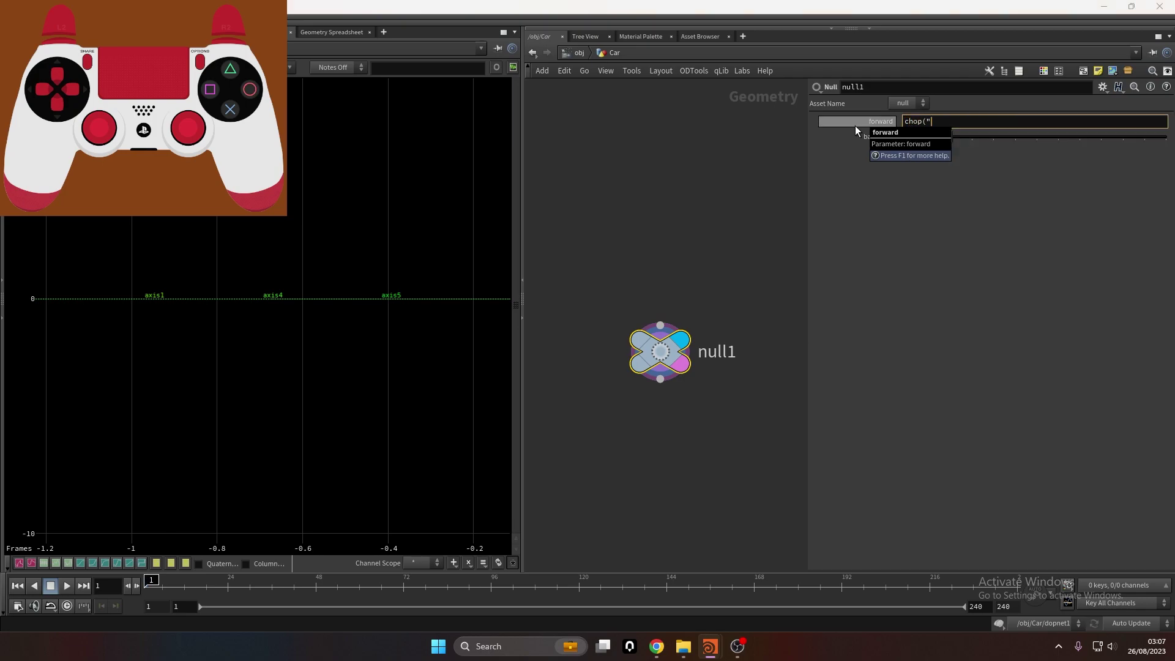
key(BackSpace)
key(BackSpace)
key(BackSpace)
text(/)
click(960, 179)
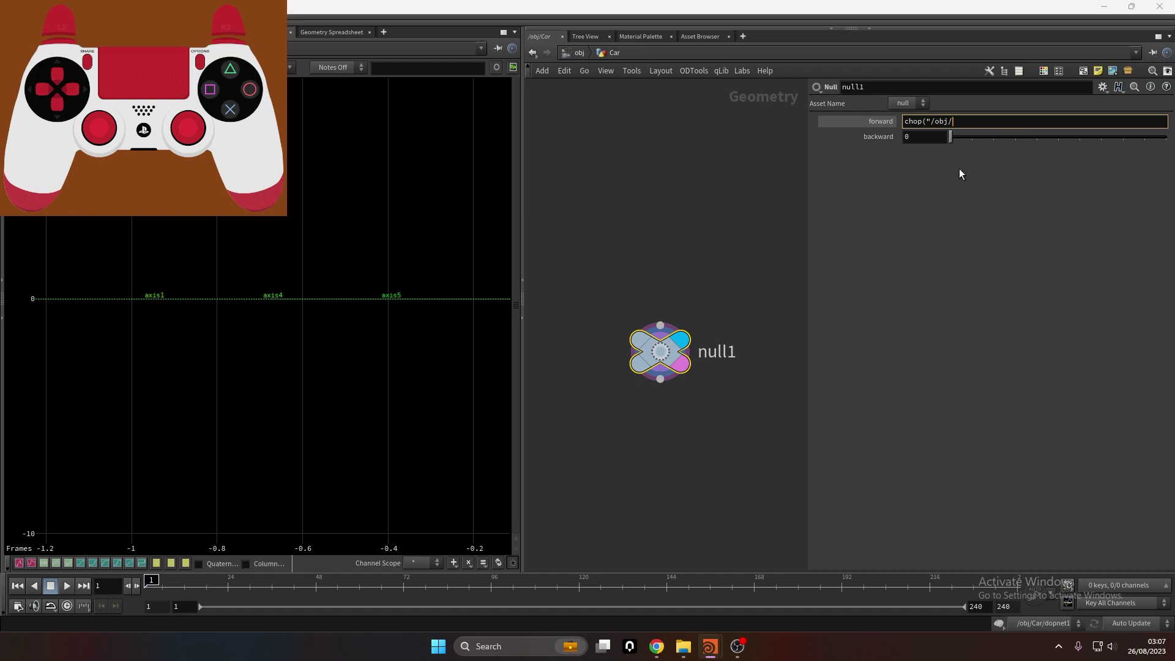
click(987, 136)
text(G)
click(1019, 147)
text(axis4"))
key(Return)
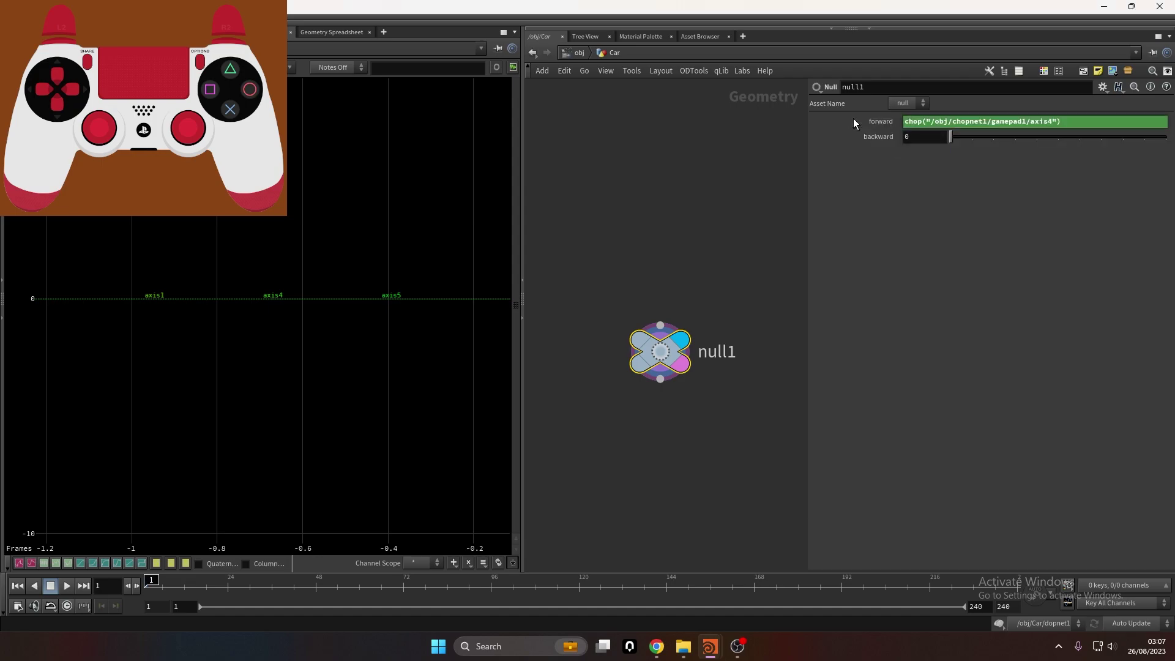
Change the forward parameter's expression to chop("/obj/chopnet1/OUT/axis4") and check its evaluated value
double_click(1001, 122)
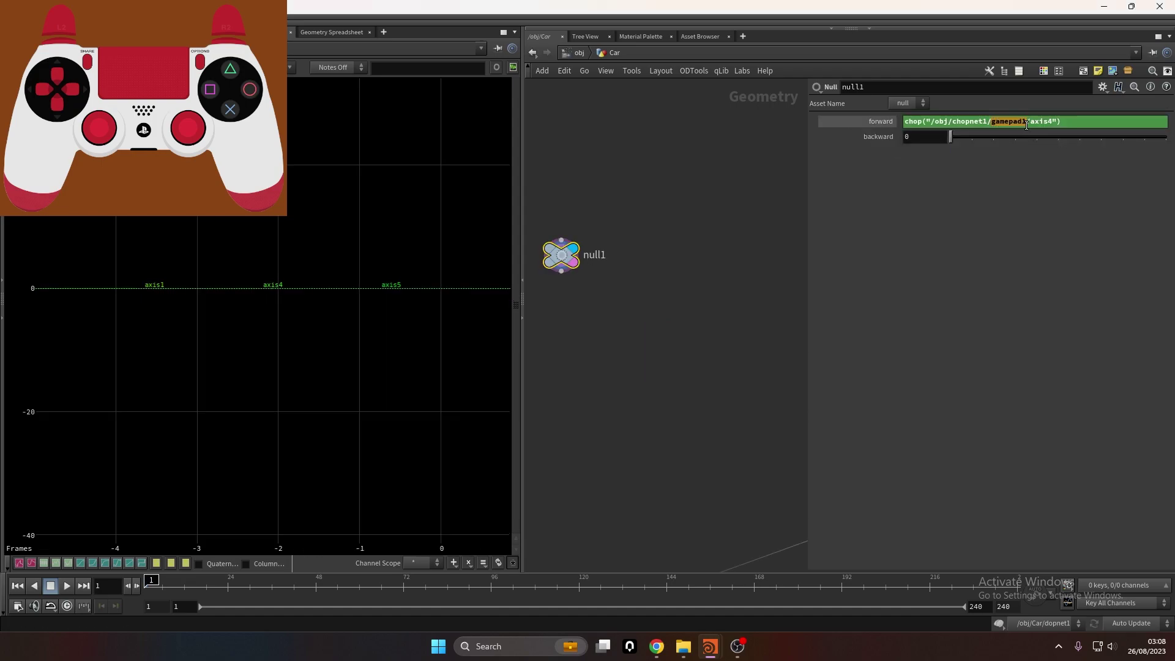
text(nu)
key(BackSpace)
key(BackSpace)
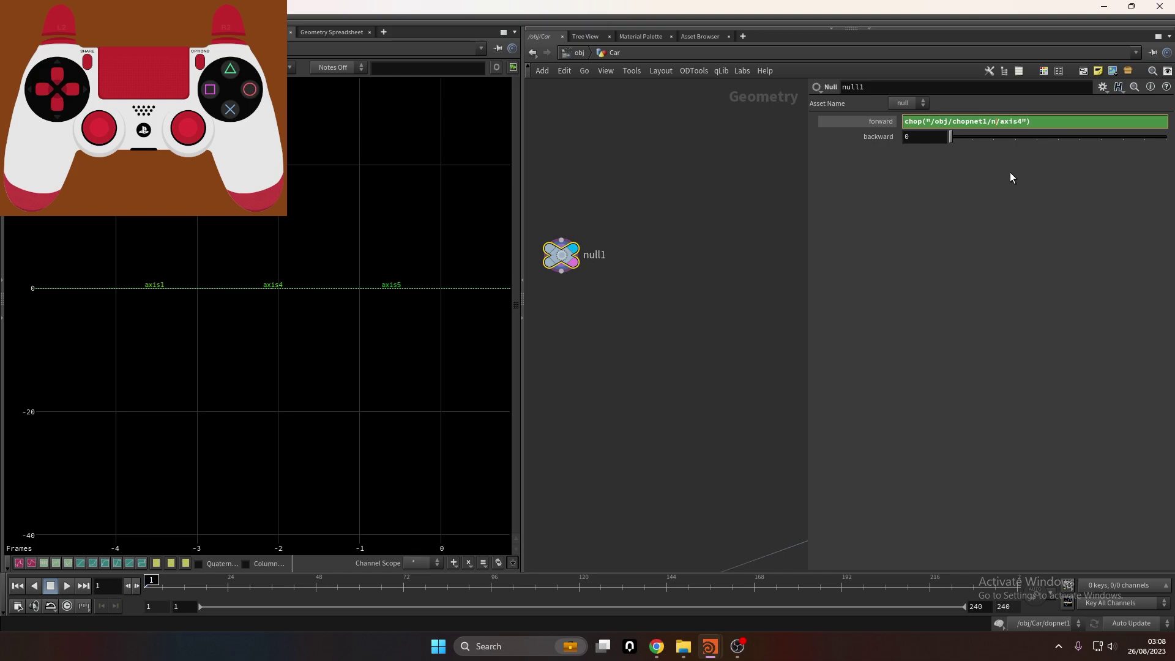
click(1018, 139)
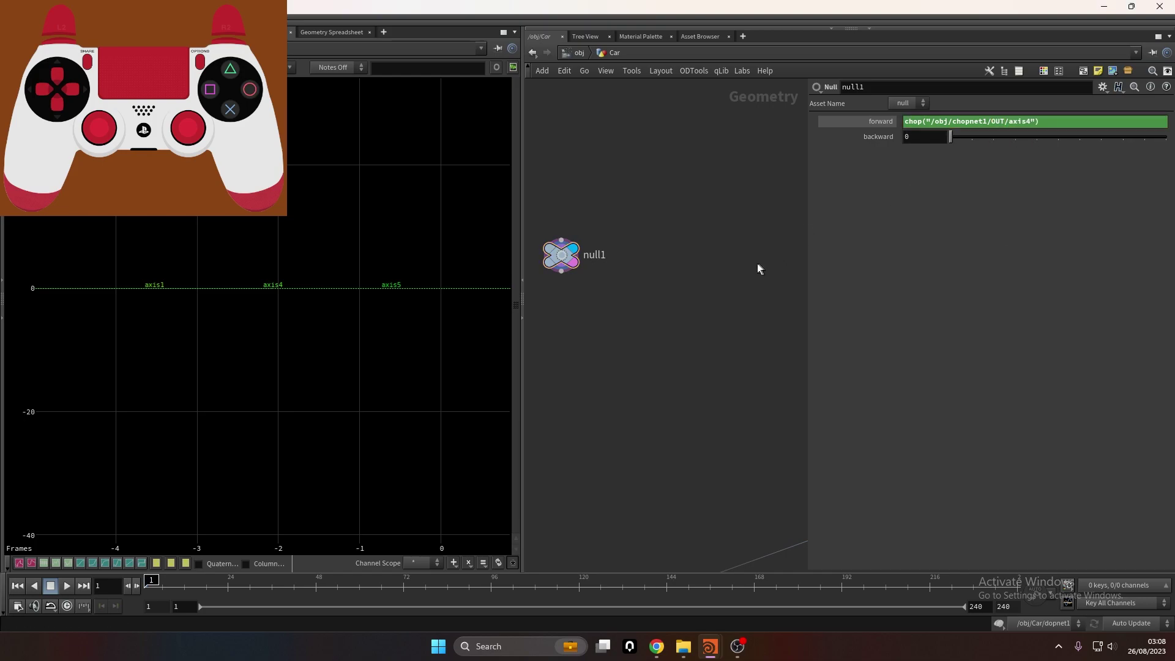
click(876, 125)
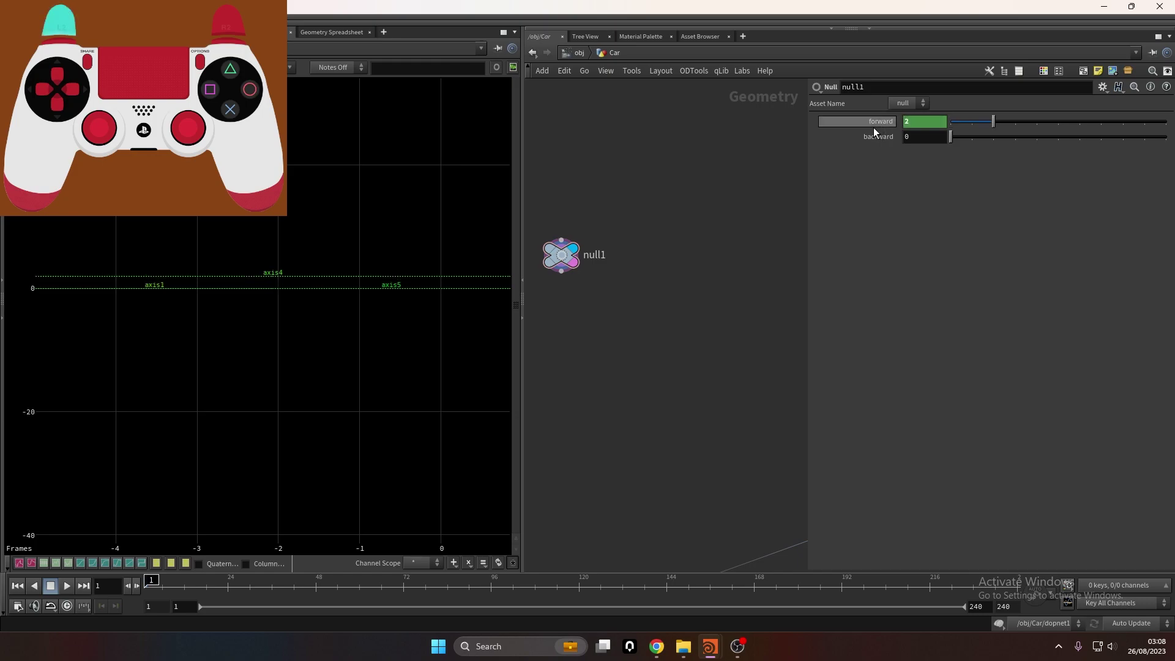
right_drag(206, 352, 269, 327)
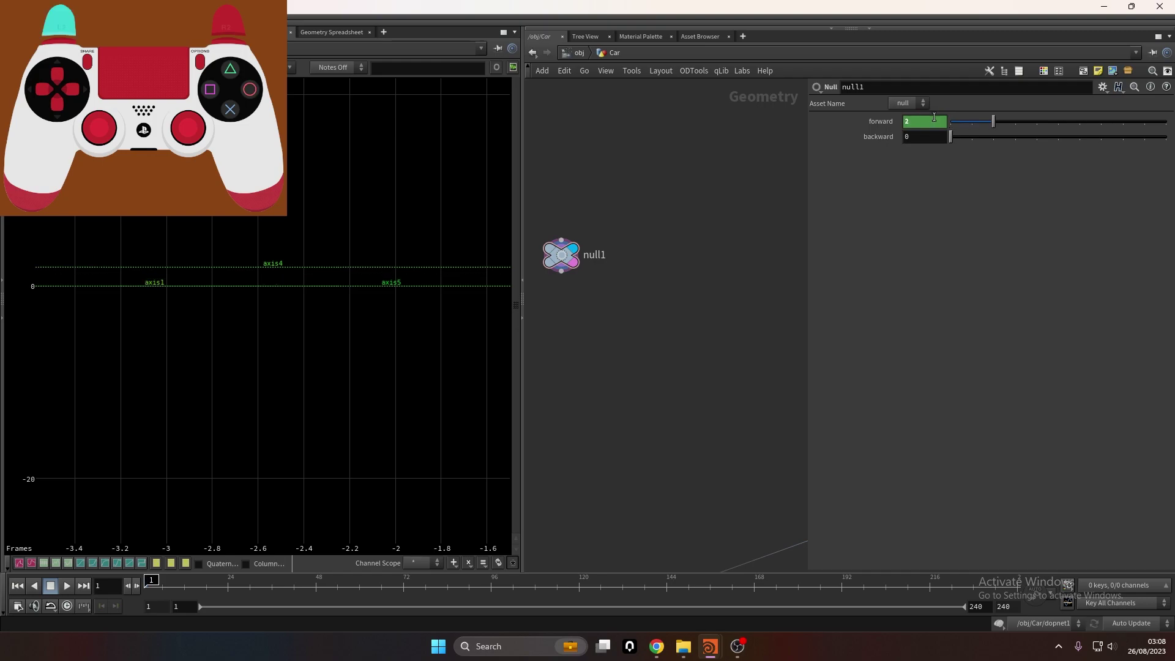
Copy the forward expression into the backward parameter and change its channel to axis5
click(869, 119)
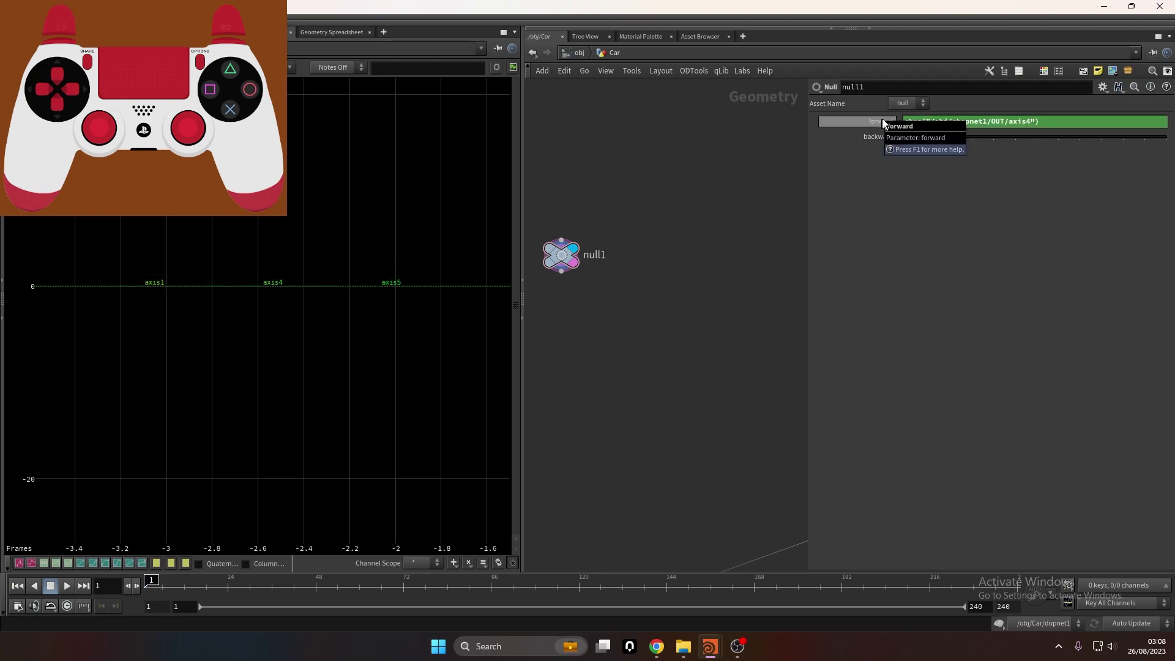
drag(1060, 123, 837, 134)
key(ctrl+c)
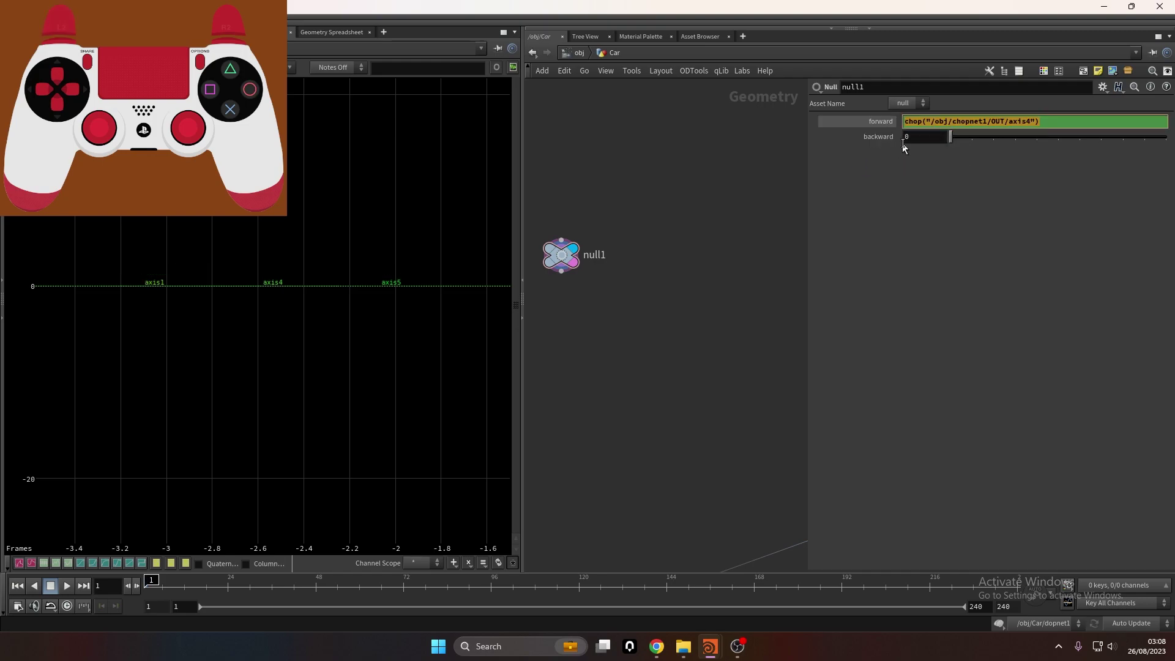
drag(922, 138, 870, 139)
key(ctrl+v)
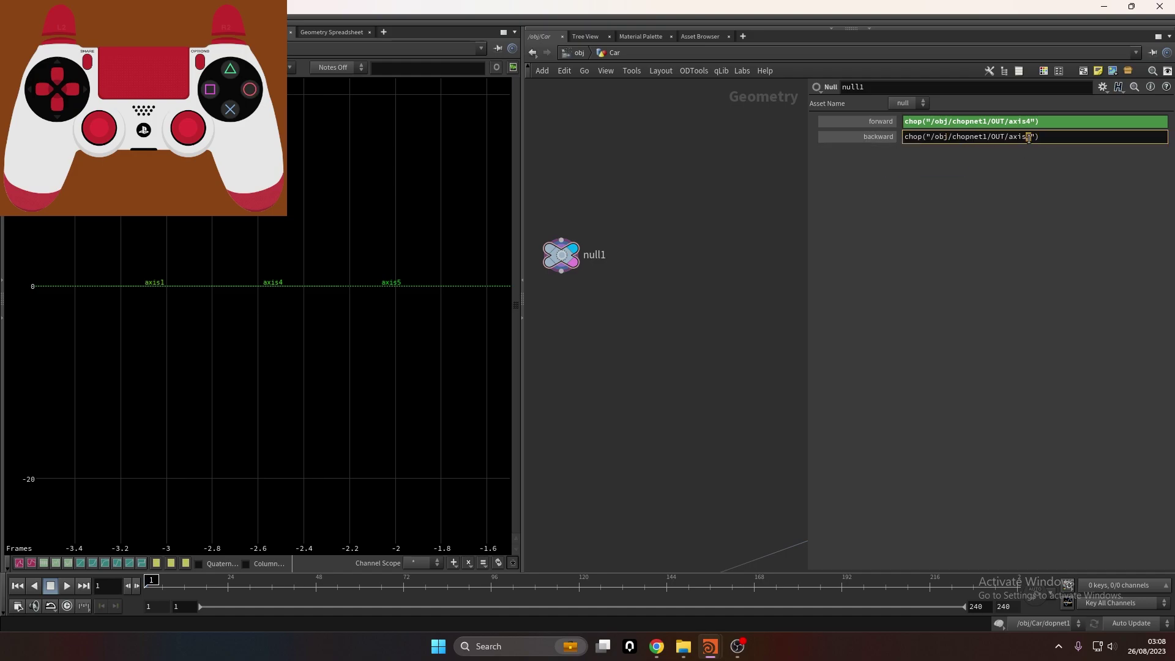
text(5)
click(854, 137)
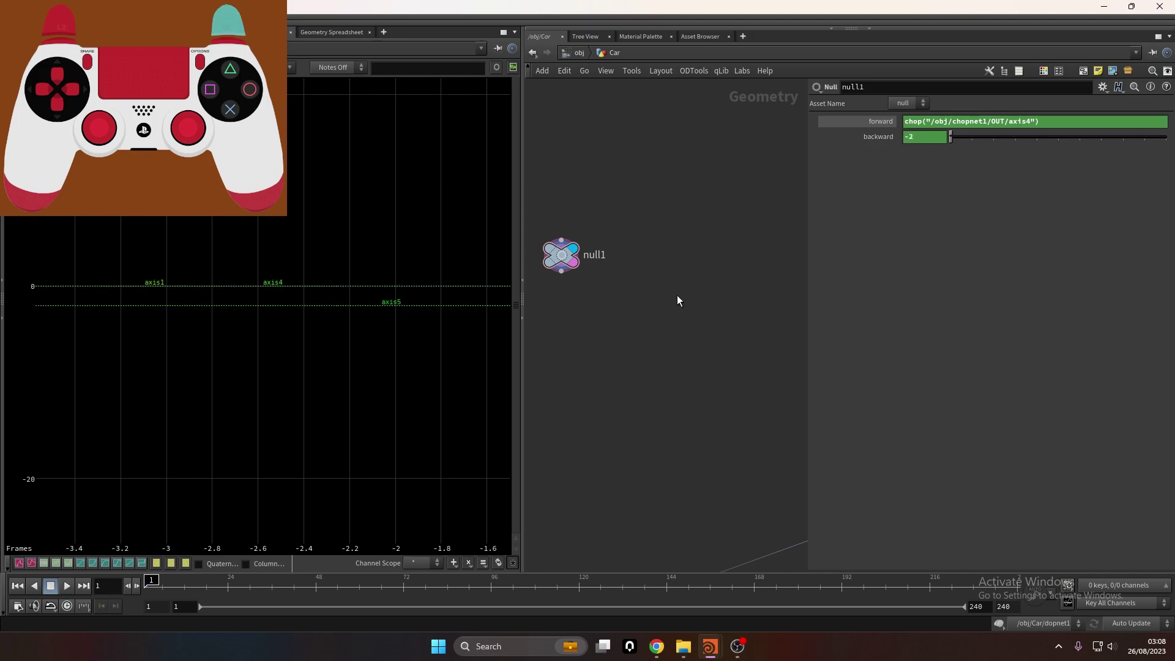
click(891, 117)
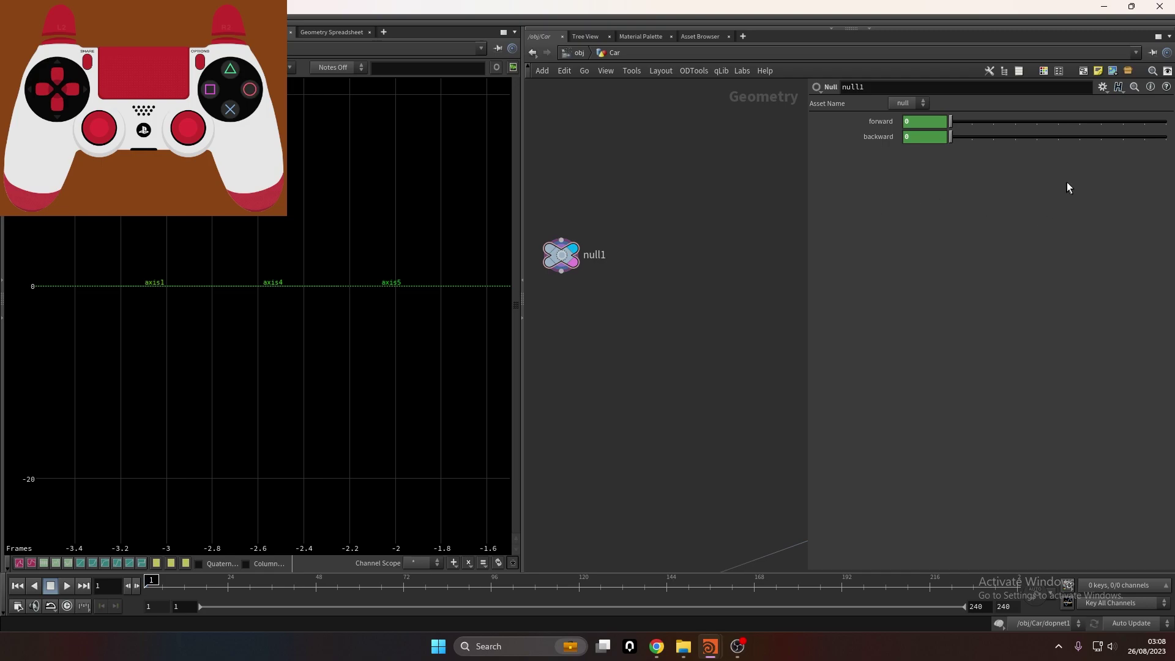
Add an integer parameter named gear with the label Gear to the Null node and accept the parameter interface
click(1102, 92)
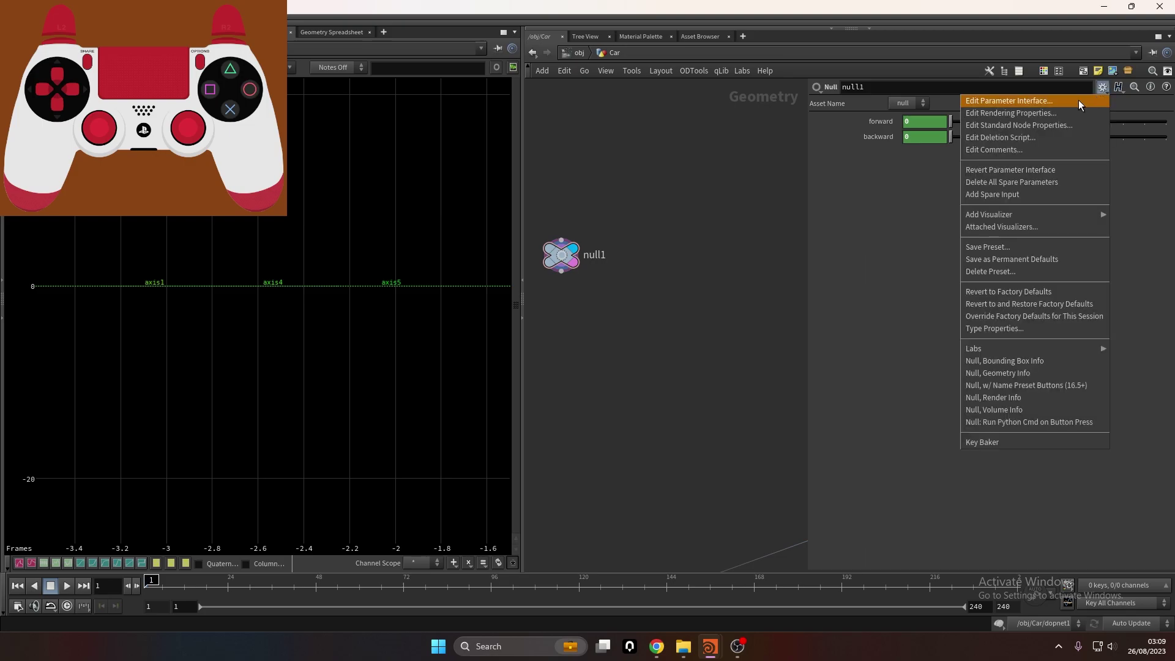
click(1079, 100)
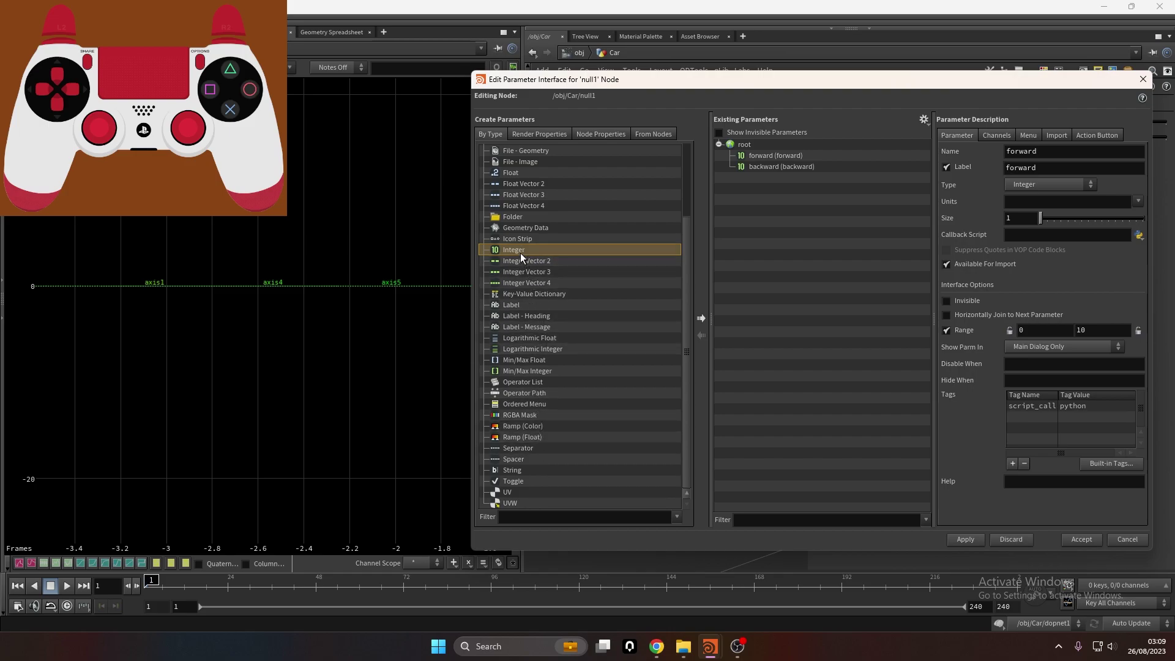
click(702, 318)
double_click(1077, 154)
text(gear)
key(Tab)
text(Gear)
click(979, 540)
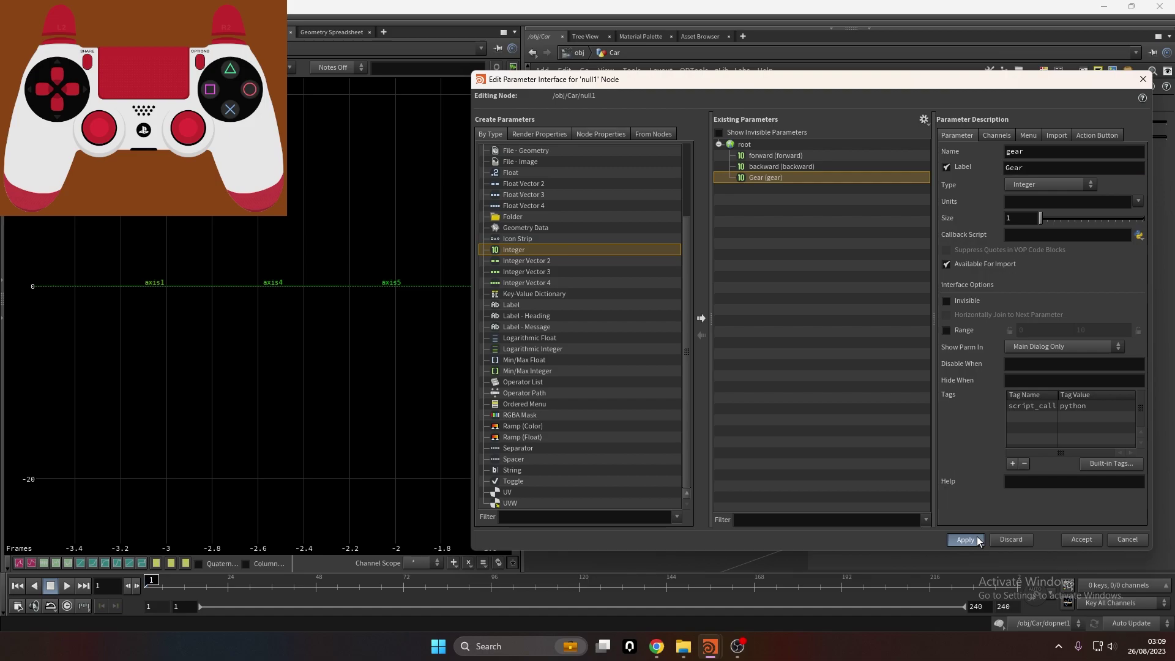
click(1082, 540)
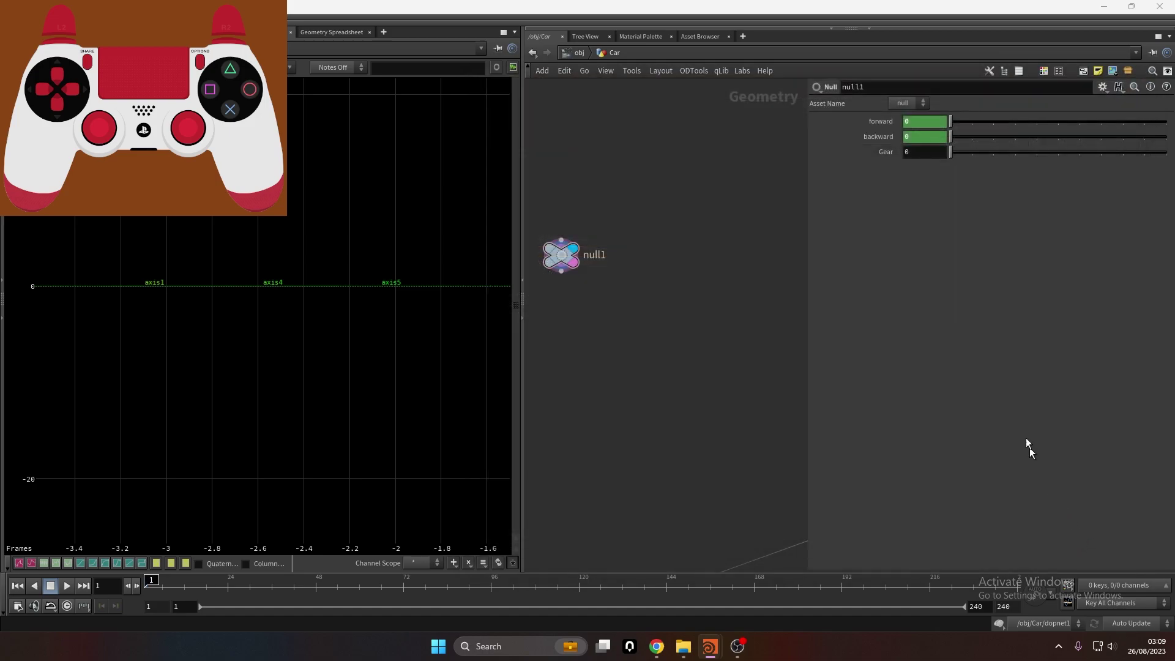
Set the Null node's Gear parameter to 1000
double_click(888, 156)
drag(909, 155, 876, 155)
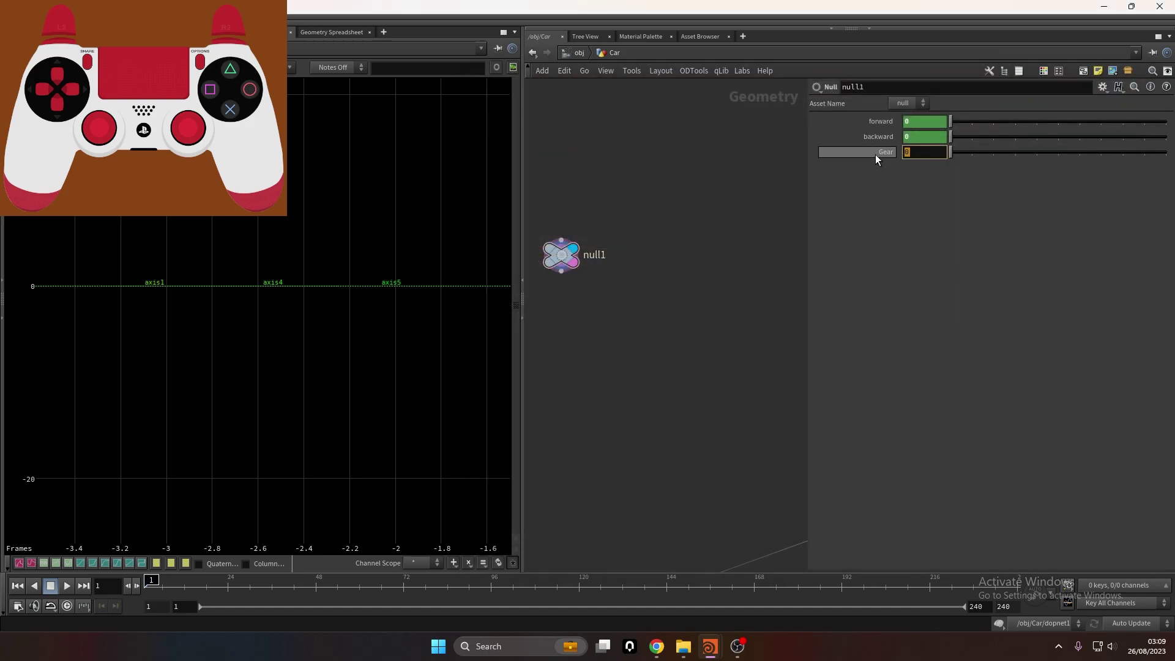
text(1000)
key(Return)
Multiply the forward expression by a relative reference to the Gear parameter, ch("gear"), and show its evaluated value
right_click(872, 152)
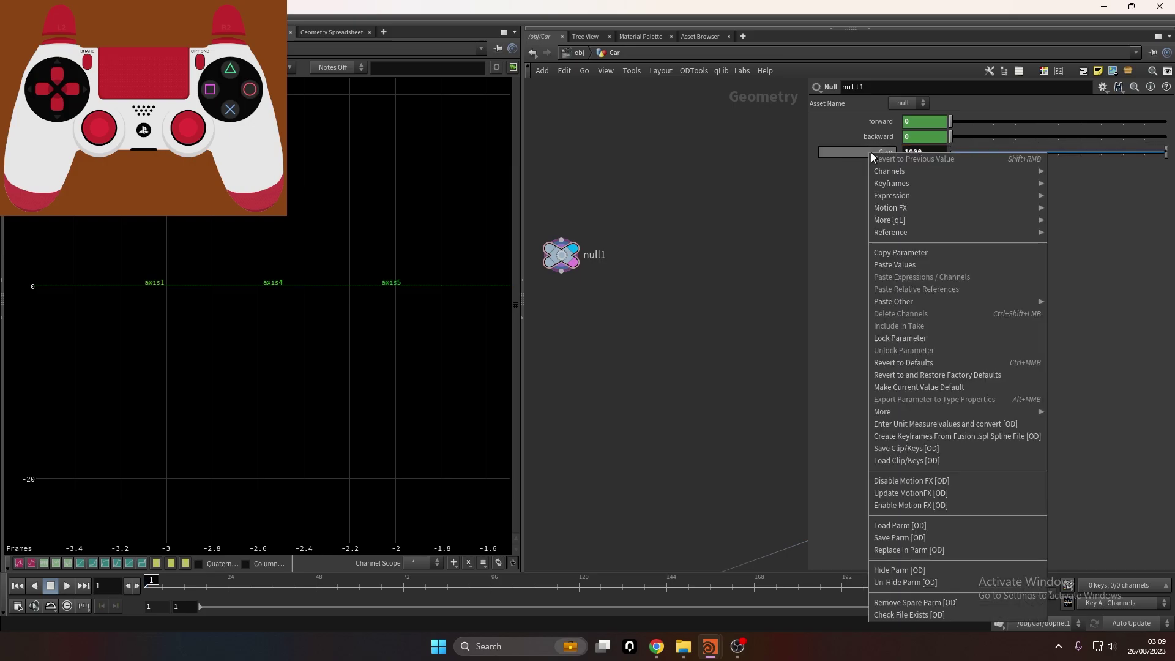
click(914, 253)
click(876, 122)
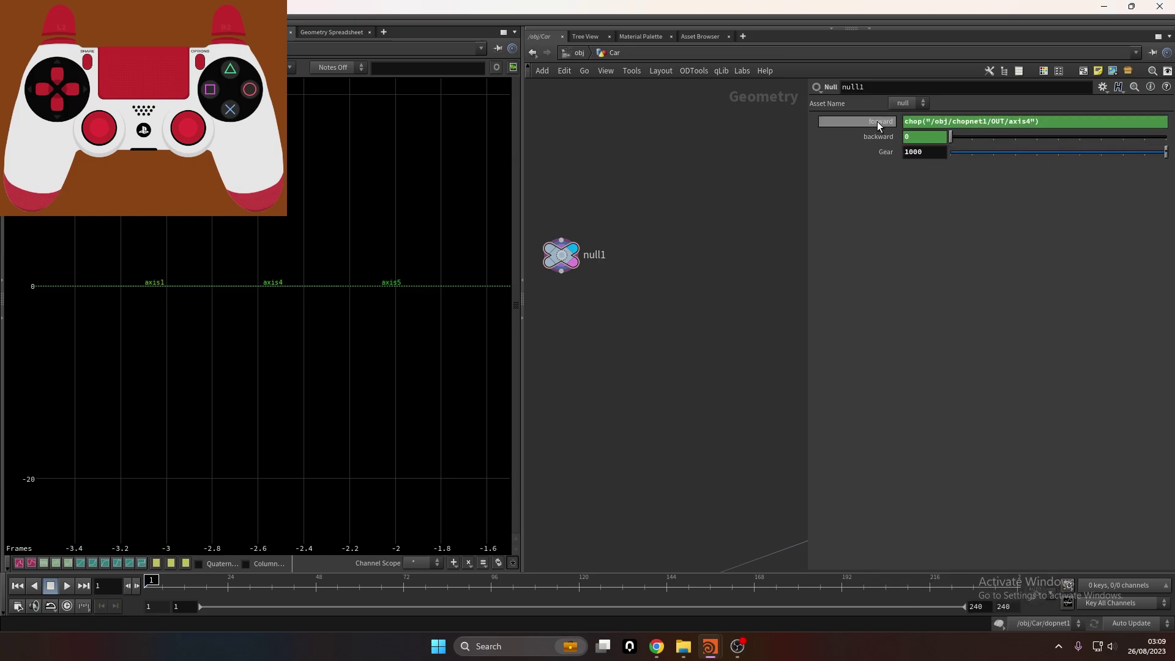
click(1072, 124)
text(*)
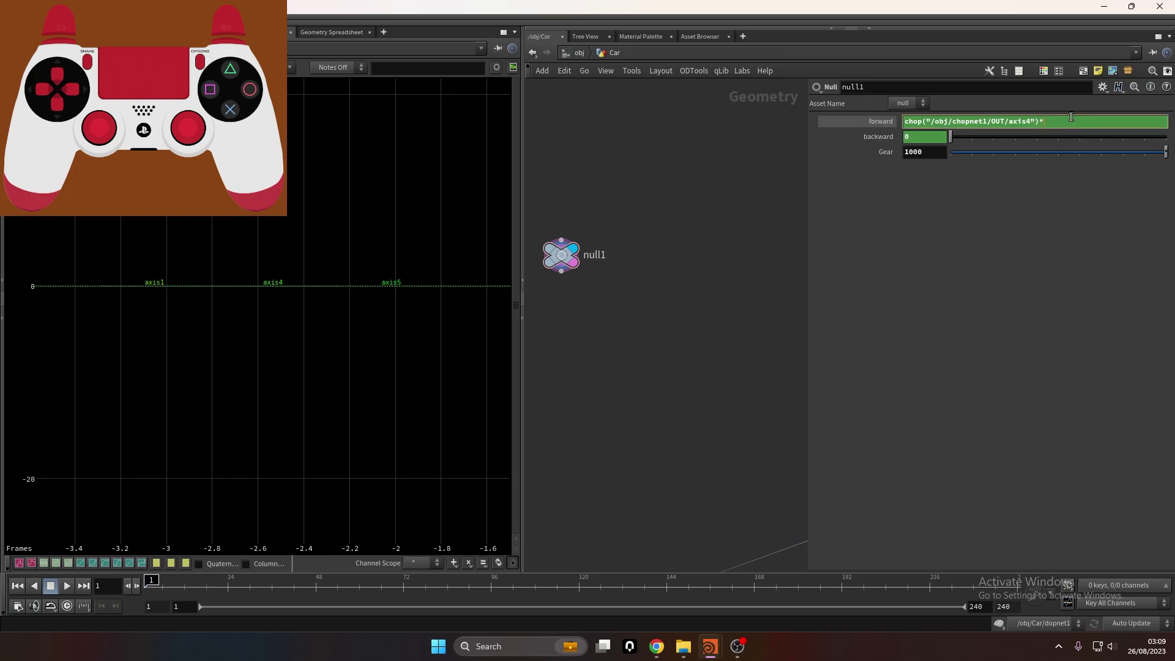
right_click(1075, 117)
click(1059, 255)
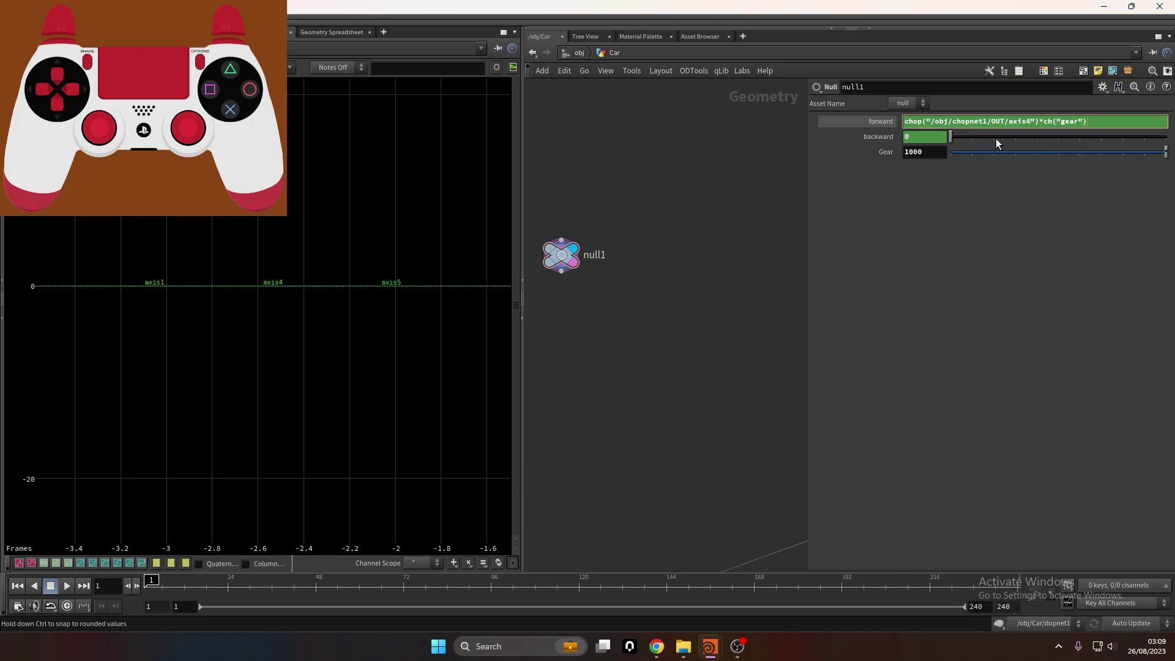
click(861, 125)
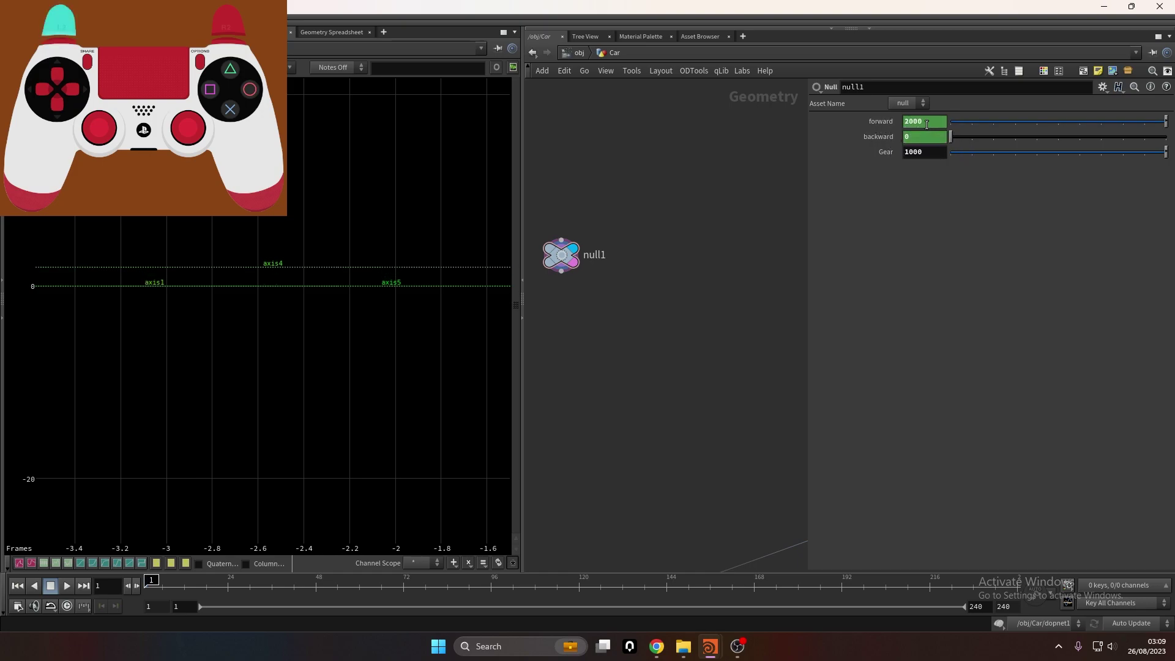
Multiply the backward expression by a relative reference to the Gear parameter
click(880, 137)
click(1075, 131)
text(*)
right_click(1077, 130)
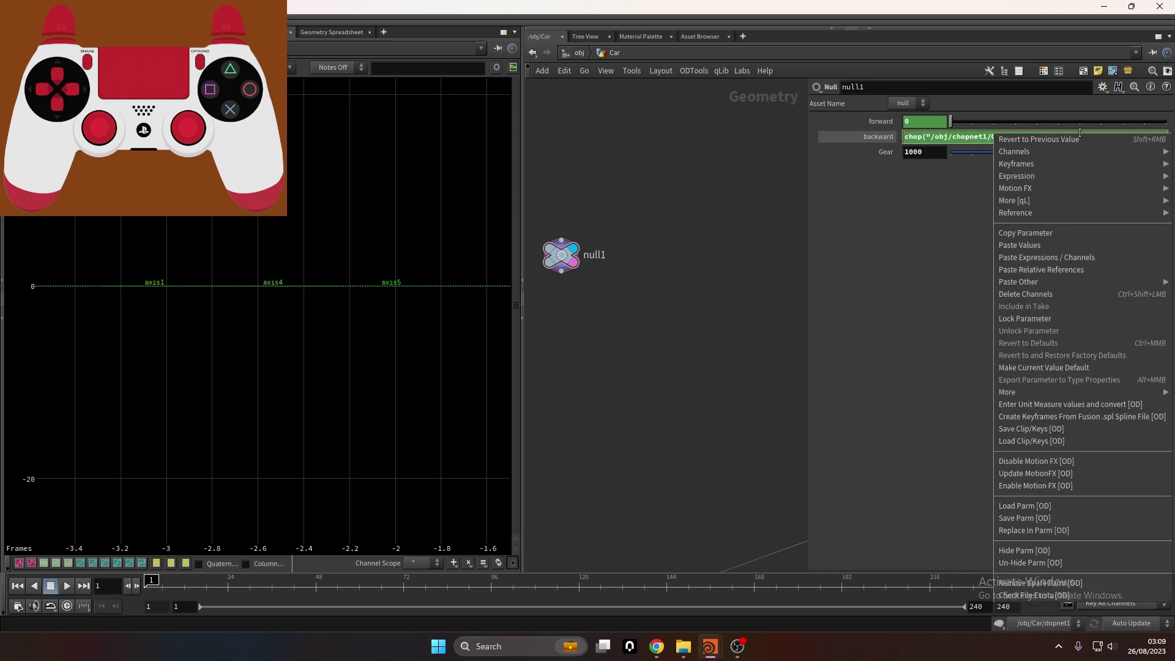
click(1064, 270)
click(876, 133)
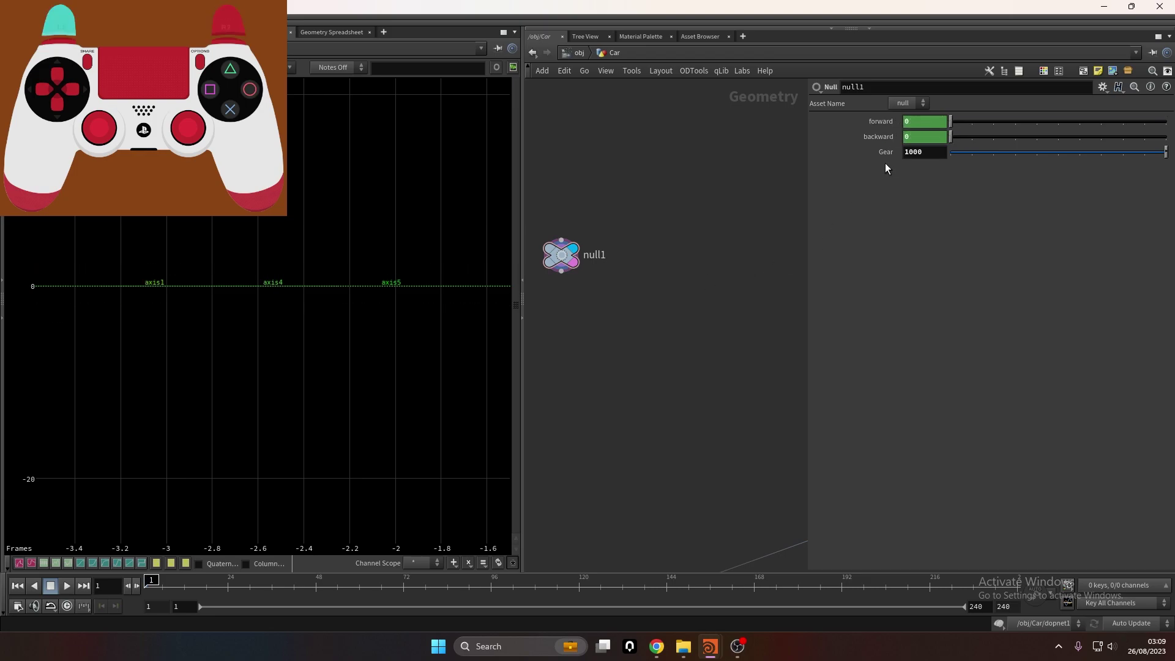
Show the 3D scene view and go inside the dopnet1 simulation network of the Car geometry
key(h)
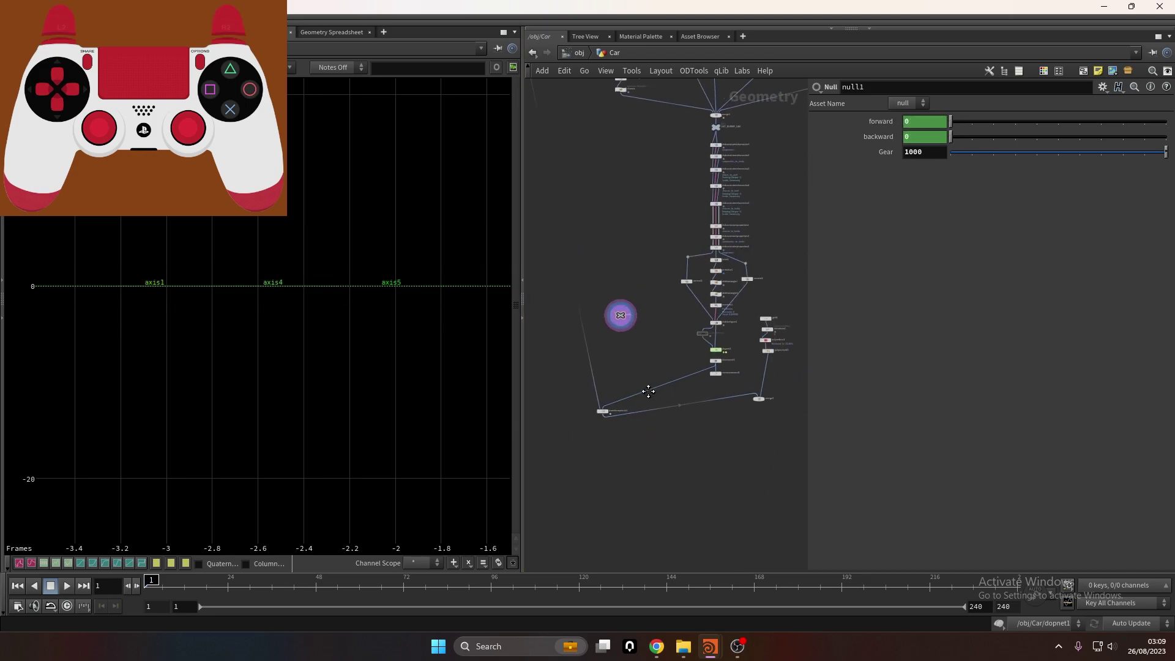
click(26, 32)
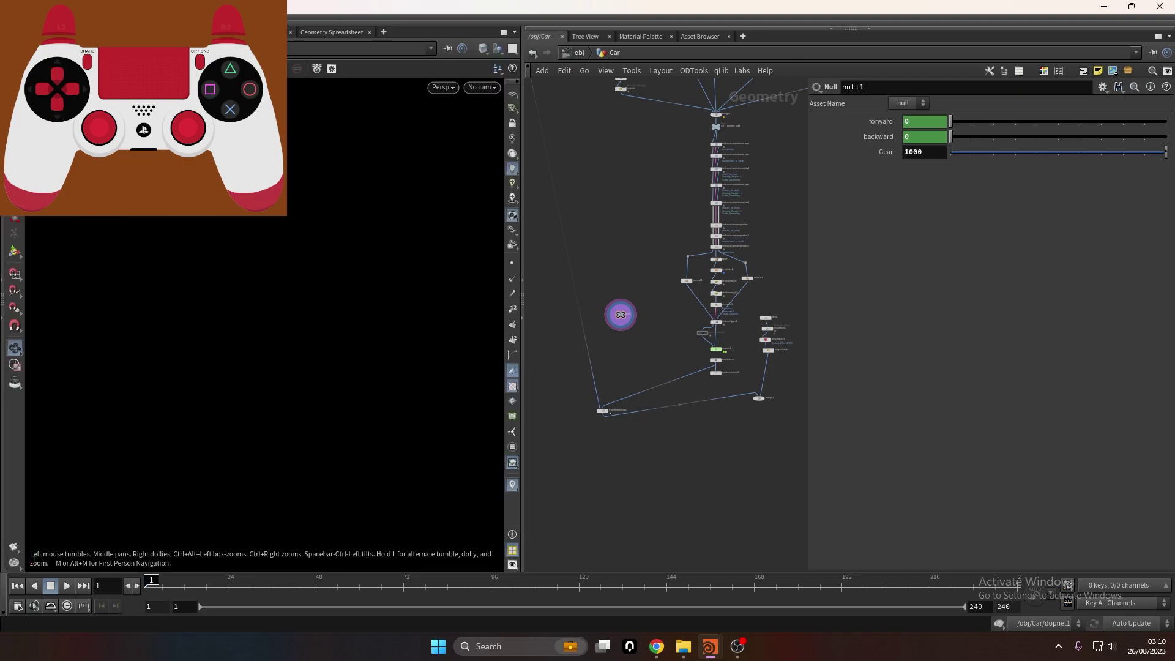
click(482, 87)
click(371, 213)
scroll(696, 362, up, 5)
click(685, 401)
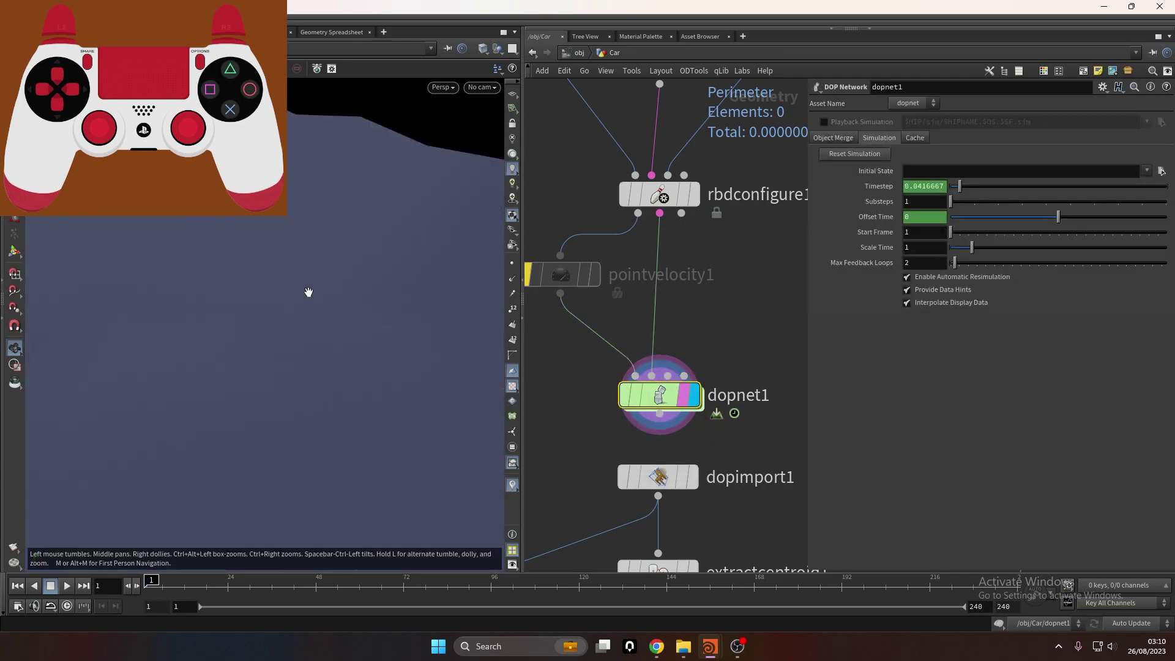
double_click(658, 404)
scroll(673, 380, up, 5)
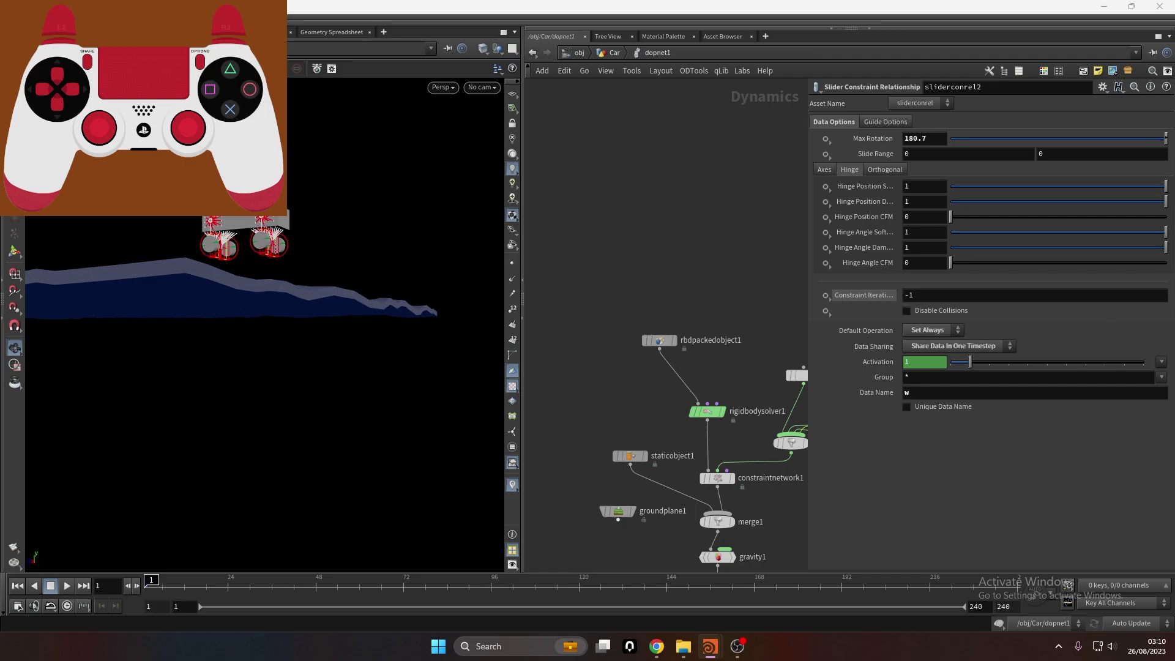
Add a Merge node above rigidbodysolver1, wired into the solver's second input
scroll(710, 404, up, 2)
click(708, 406)
key(Tab)
text(mer)
key(Return)
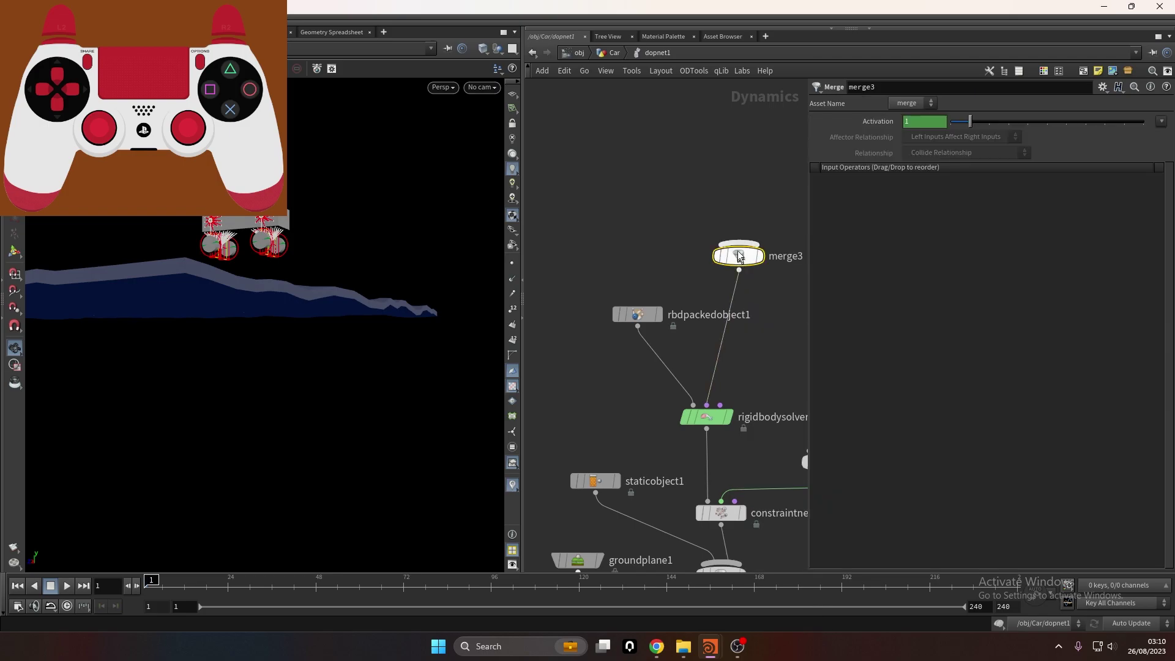
Add a POP Spin node feeding into the new Merge node and place it above
key(Tab)
text(pop)
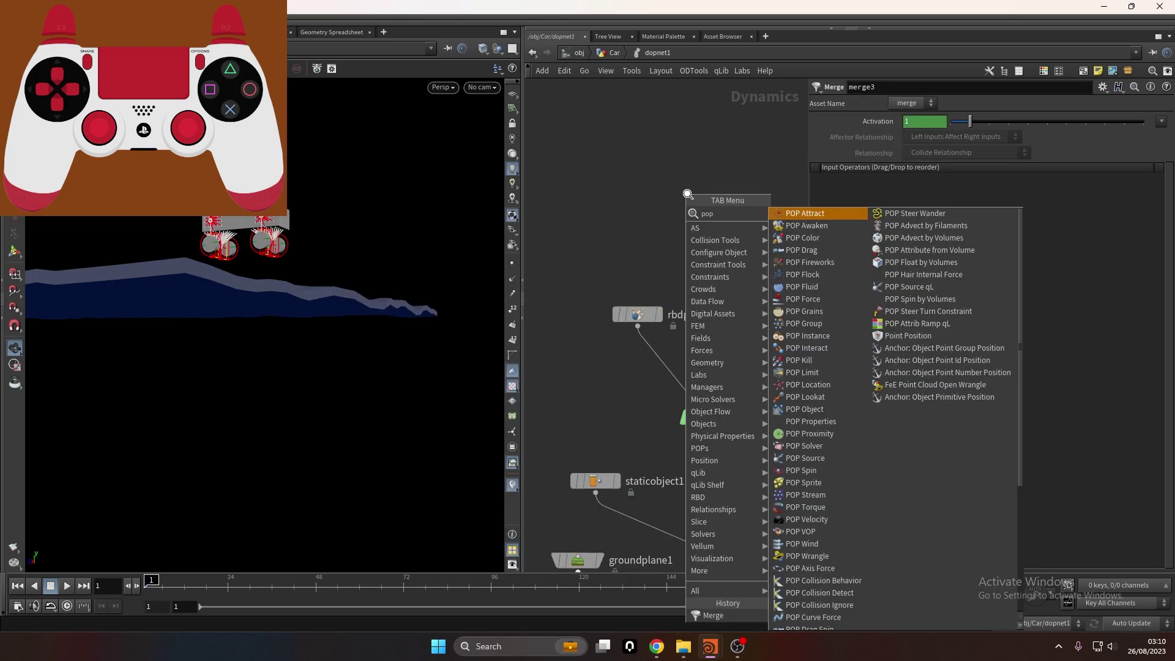
text(s)
click(822, 241)
drag(696, 197, 653, 175)
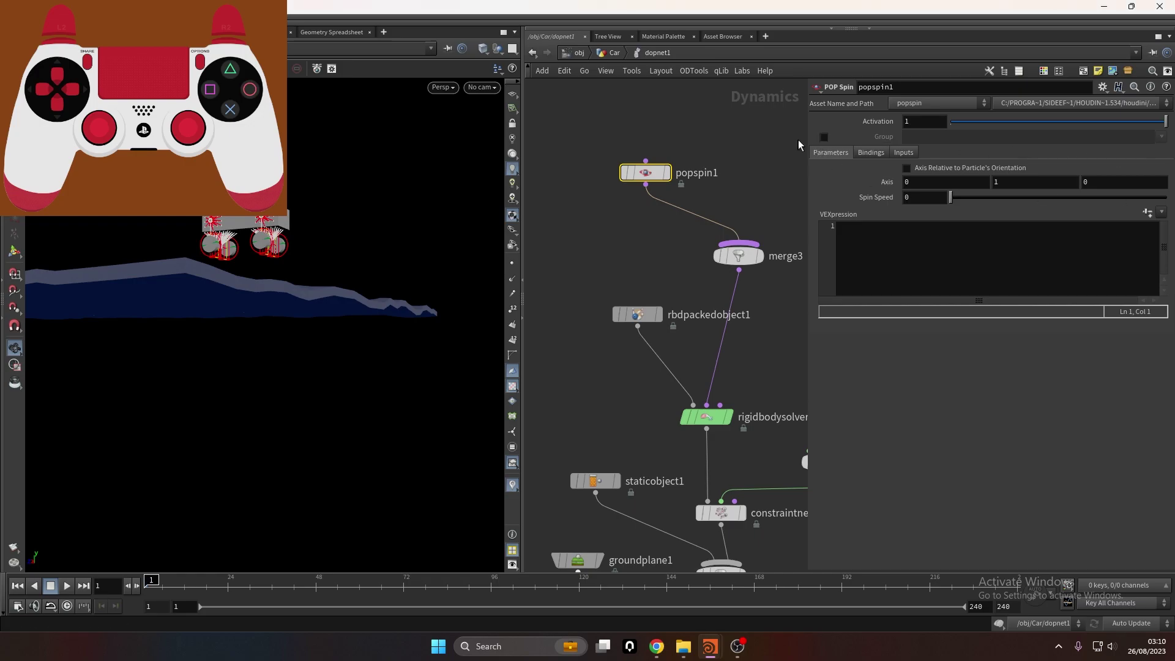
click(824, 137)
click(1159, 140)
click(958, 136)
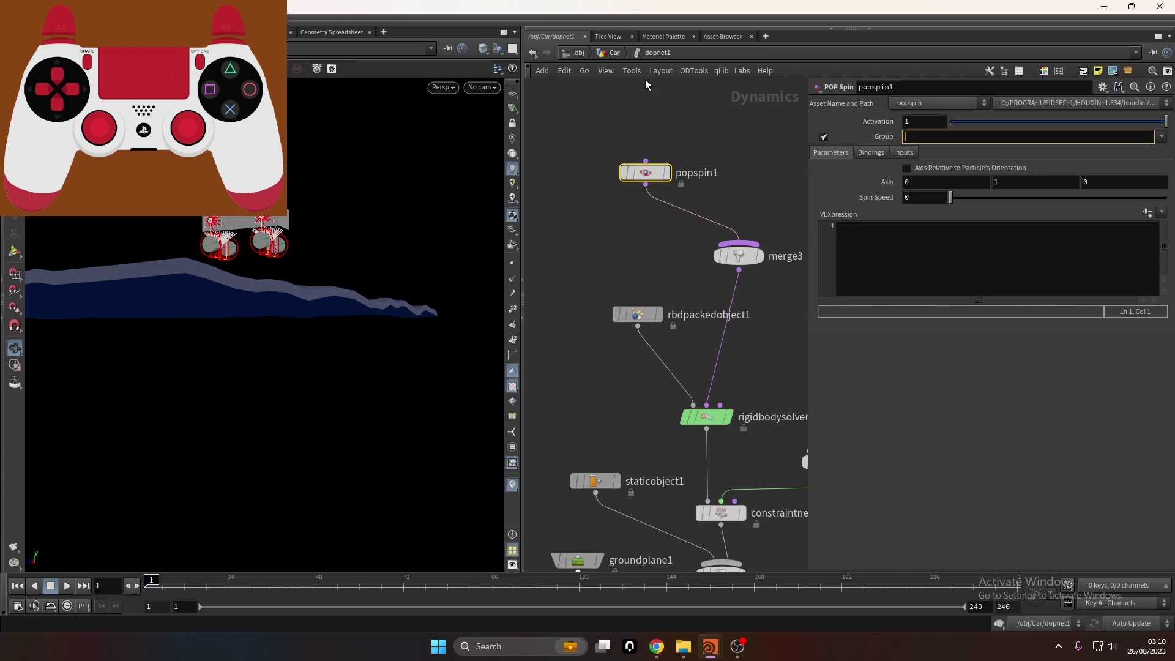
click(916, 132)
Inspect the name attribute in the rbdconfigure1 node's information at the Car level and return to dopnet1
click(618, 54)
middle_drag(704, 209, 771, 372)
click(667, 320)
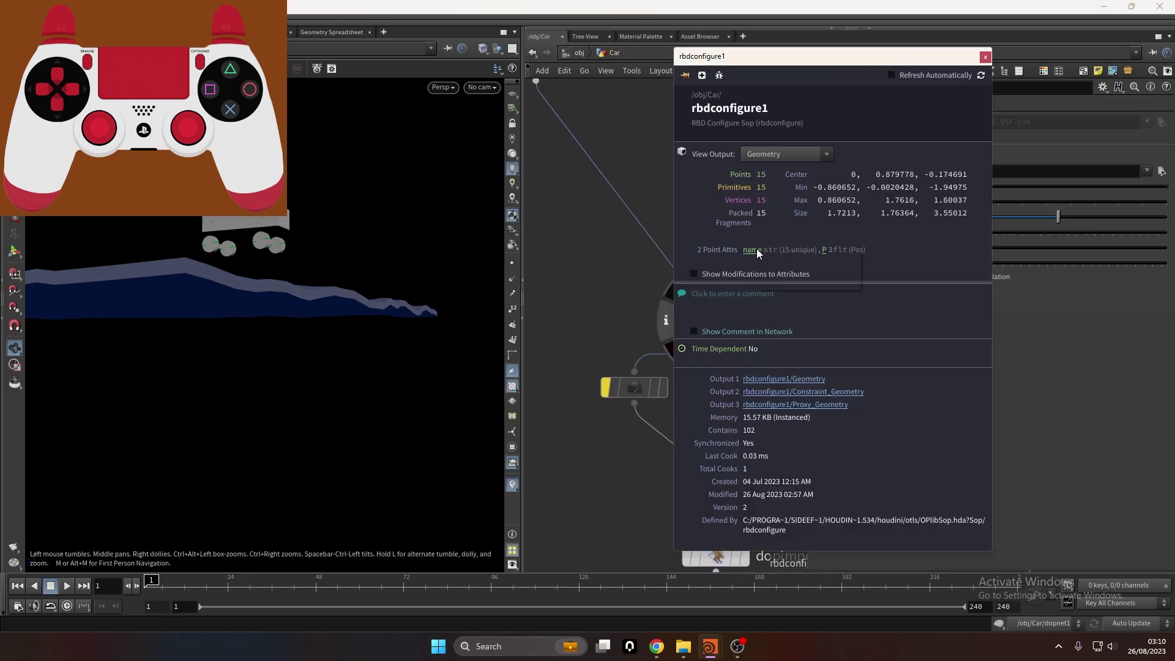
double_click(730, 488)
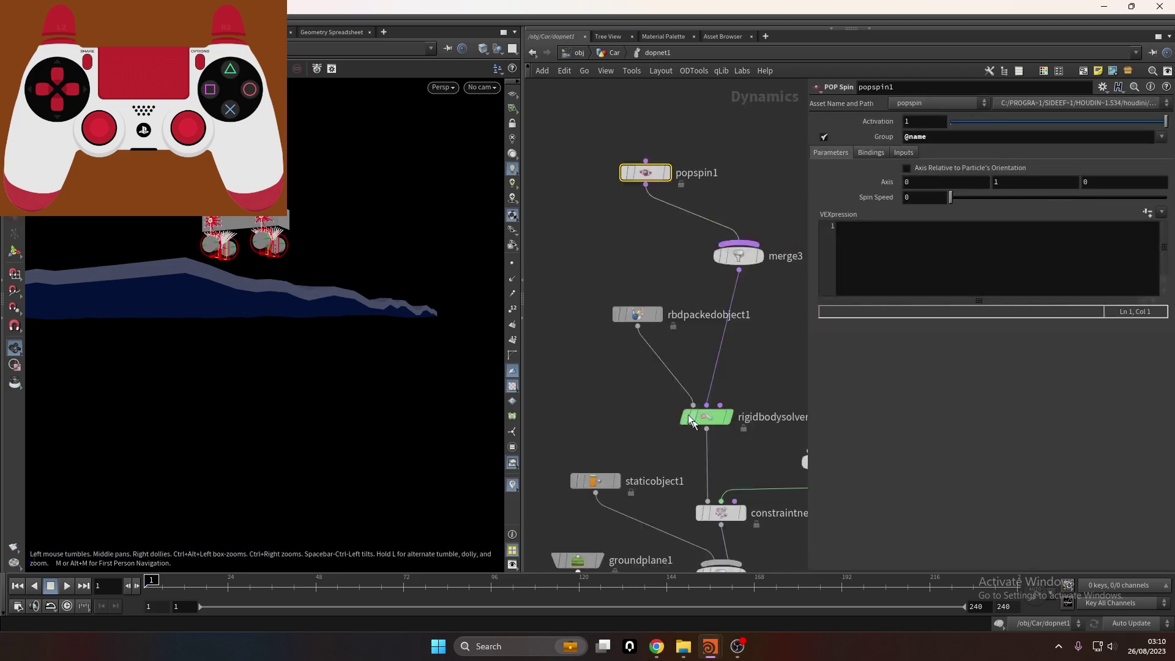
drag(952, 137, 800, 144)
text(wheel_0)
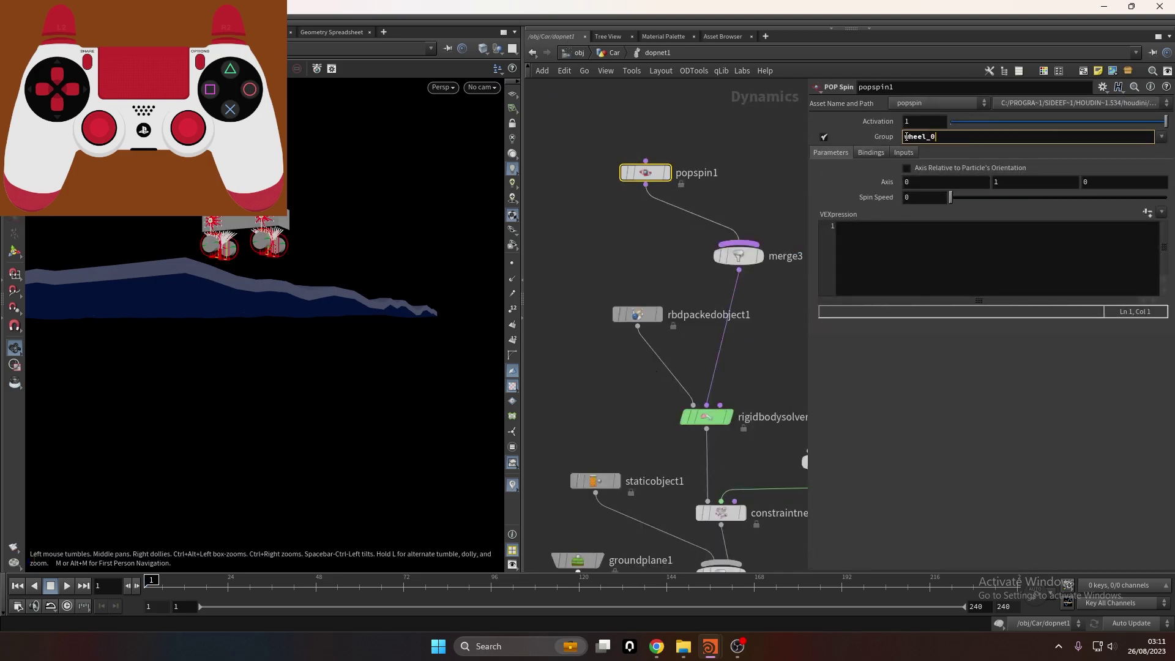
text(name=)
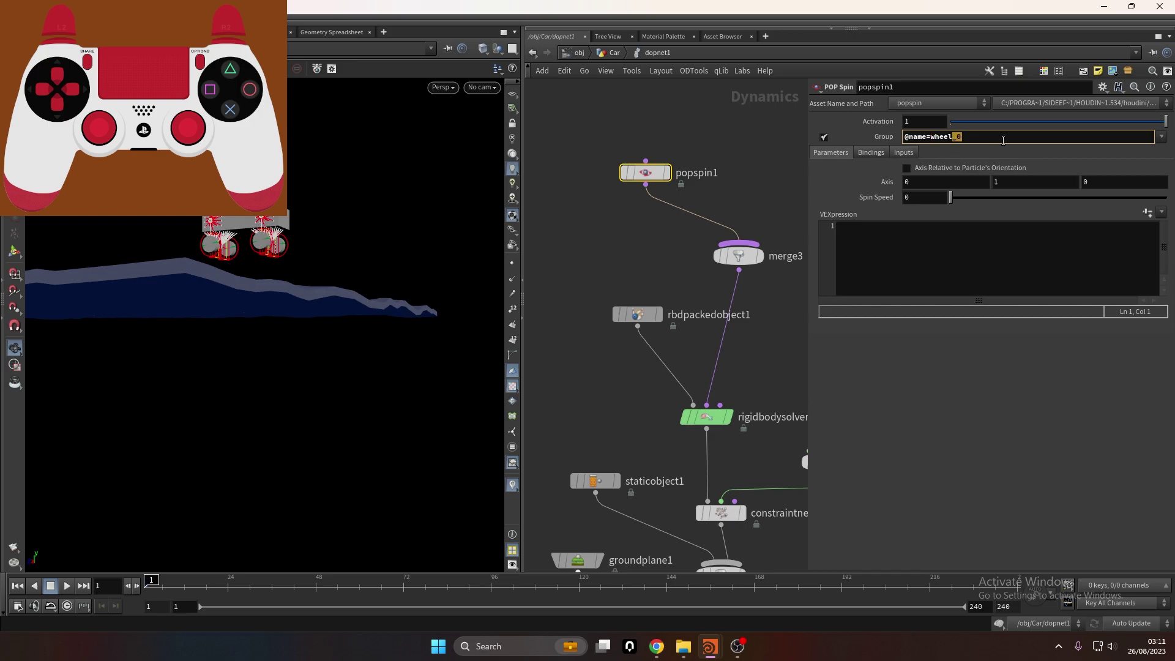
click(737, 181)
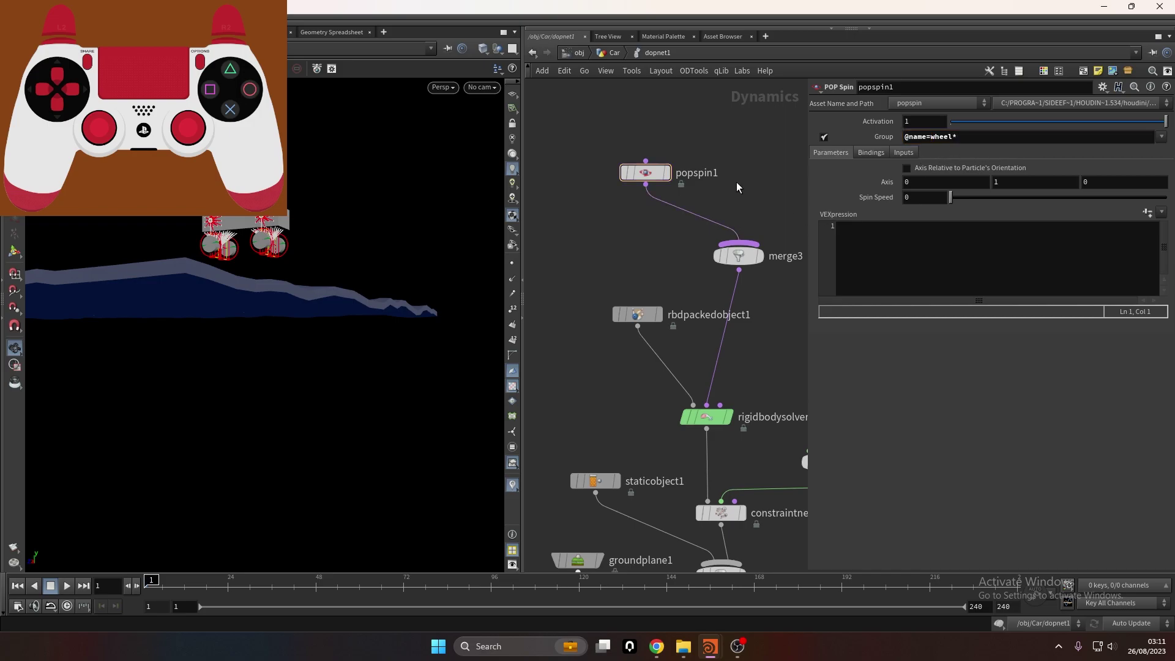
Copy the forward parameter of null1 at the Car level and paste it as a relative reference into popspin1's Spin Speed
click(613, 55)
middle_drag(620, 270, 751, 168)
scroll(641, 267, down, 1)
drag(672, 216, 540, 77)
right_click(868, 123)
click(898, 227)
middle_drag(791, 211, 619, 215)
scroll(724, 213, up, 2)
double_click(684, 251)
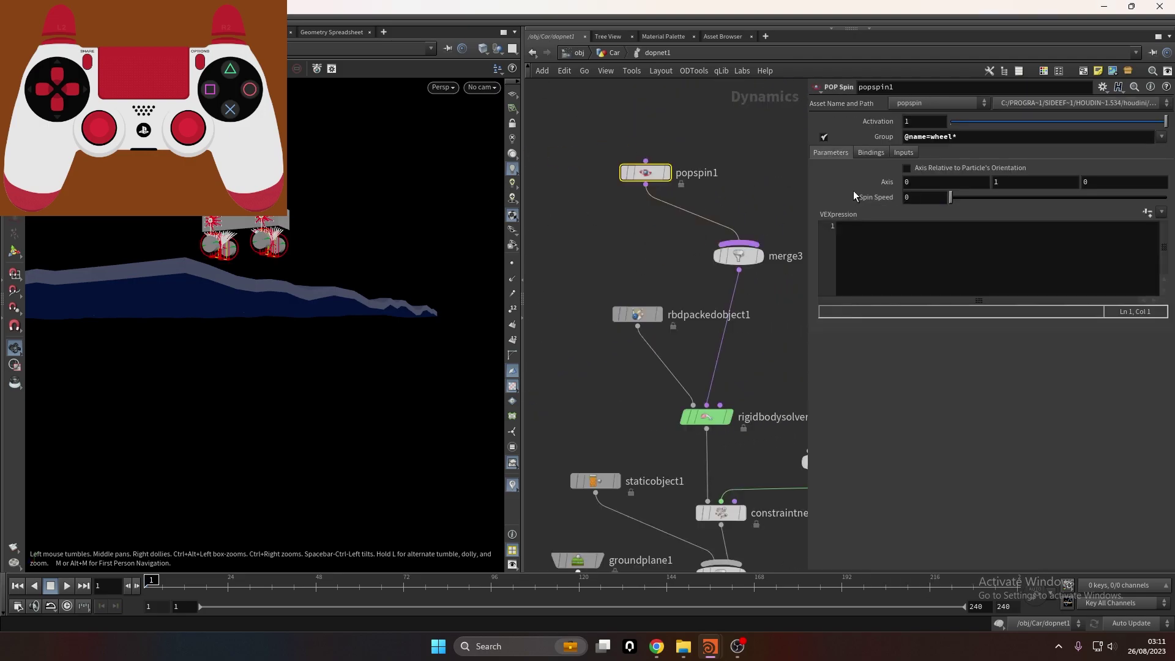
right_click(913, 198)
click(952, 297)
click(877, 198)
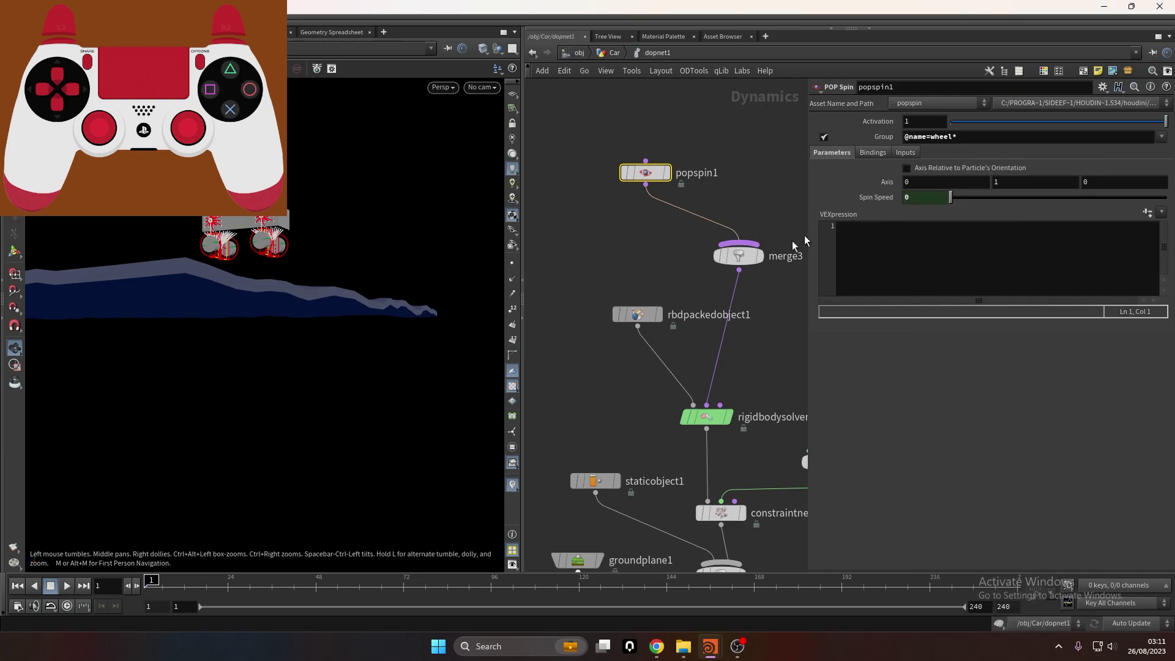
Play the simulation and orbit around the car to test the wheel spin with the controller
click(69, 586)
drag(266, 315, 337, 292)
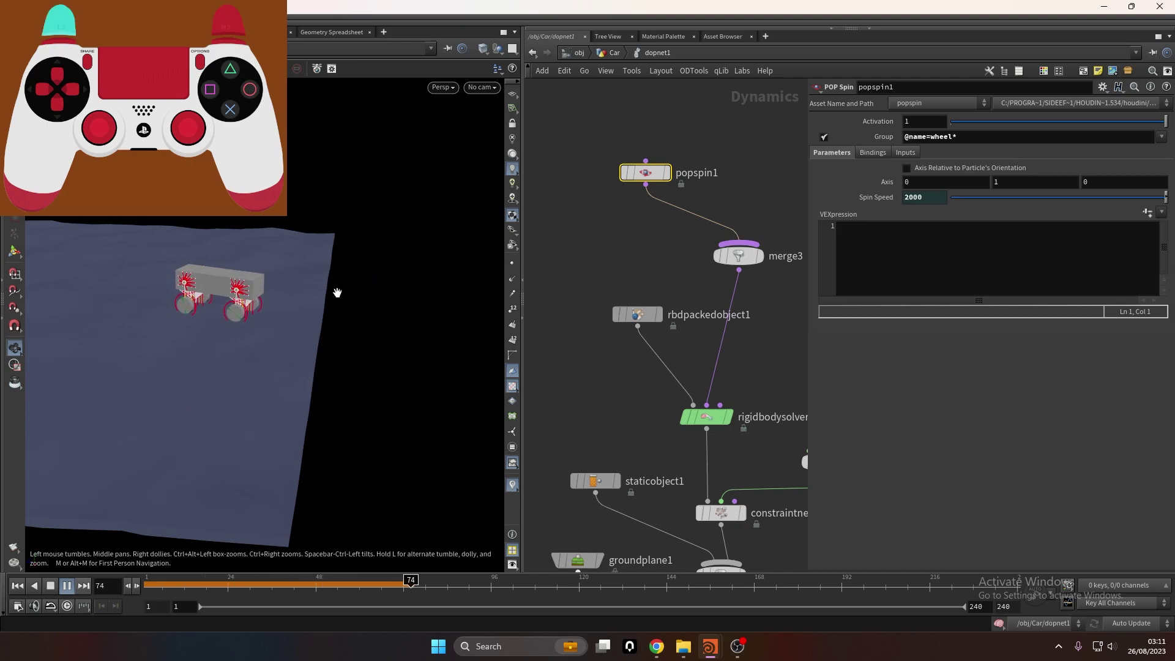
click(391, 593)
Set popspin1's spin axis to 1, 0, 0
click(1007, 178)
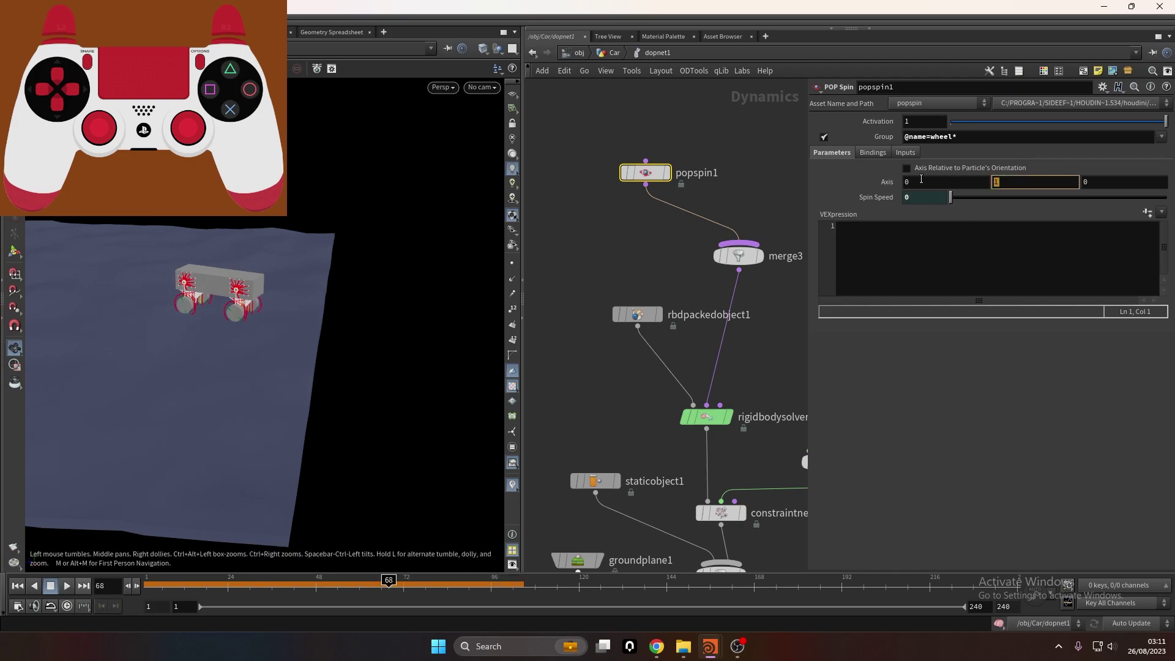
text(1)
key(Return)
Replay the simulation from the start to test forward driving on the new axis, and rewind to frame 1
click(145, 588)
click(70, 588)
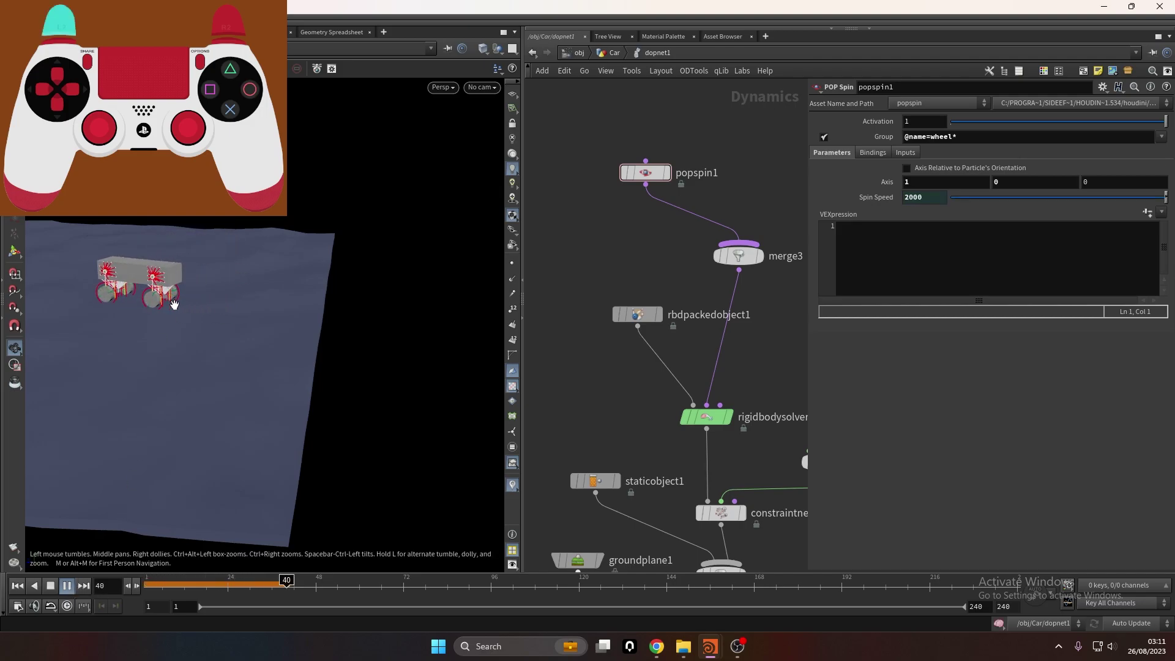
middle_drag(172, 304, 396, 333)
right_drag(396, 333, 328, 410)
drag(328, 409, 332, 490)
right_drag(333, 370, 313, 512)
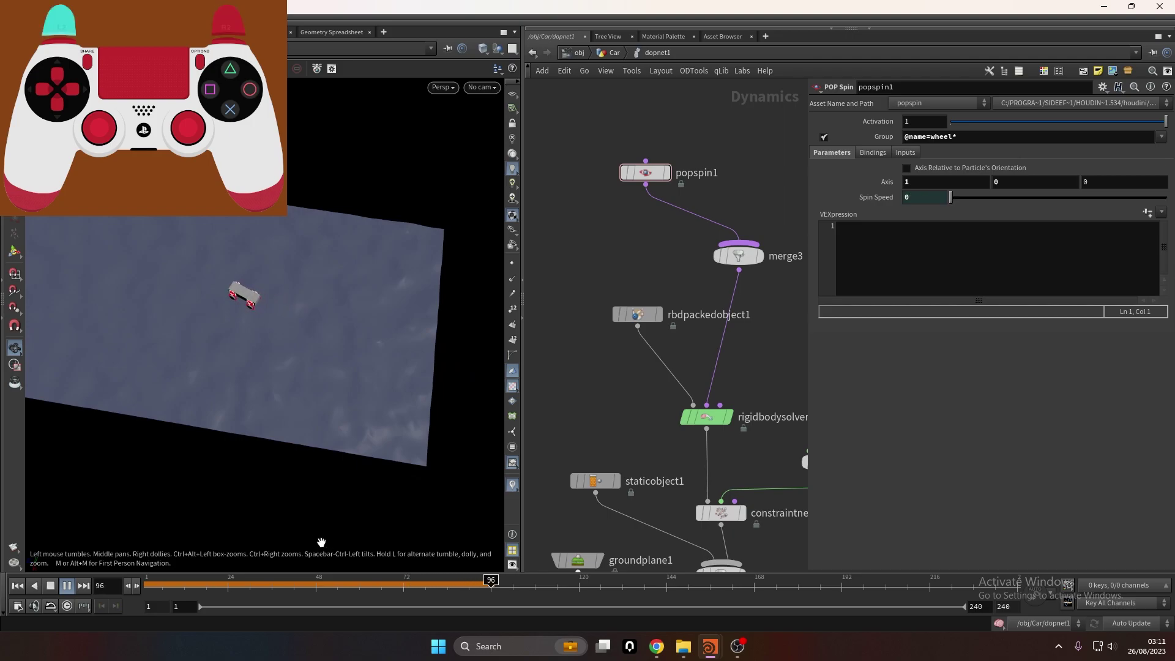
click(264, 582)
drag(263, 583, 146, 582)
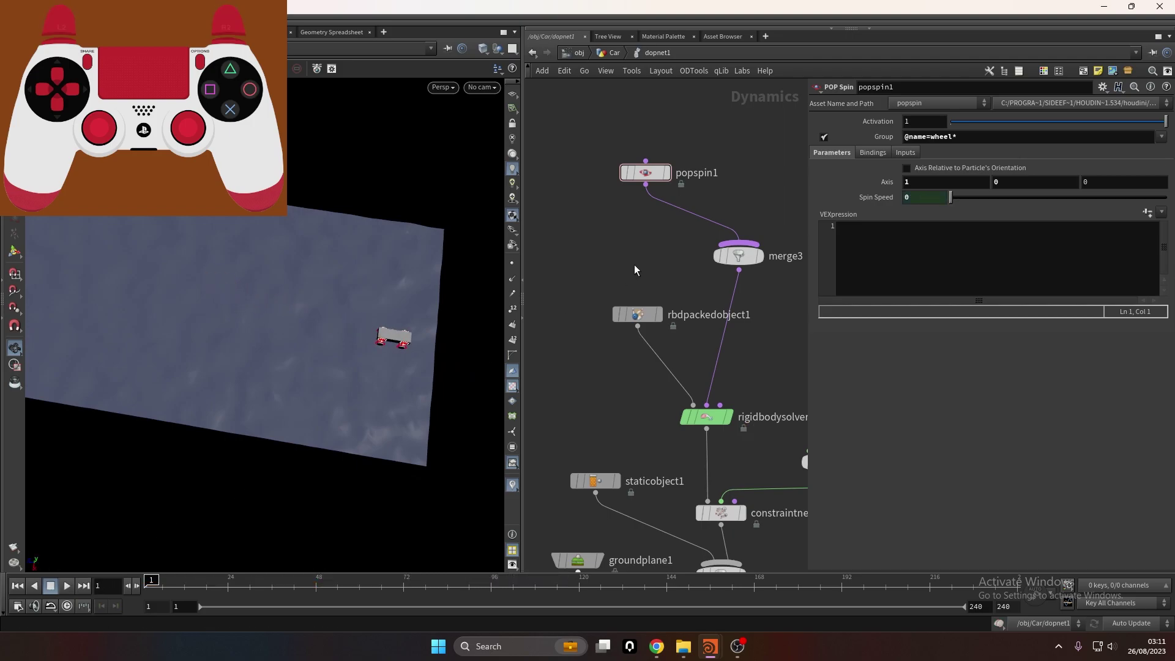
Duplicate the popspin1 node beside the original and connect the copy to merge3
middle_drag(682, 268, 668, 341)
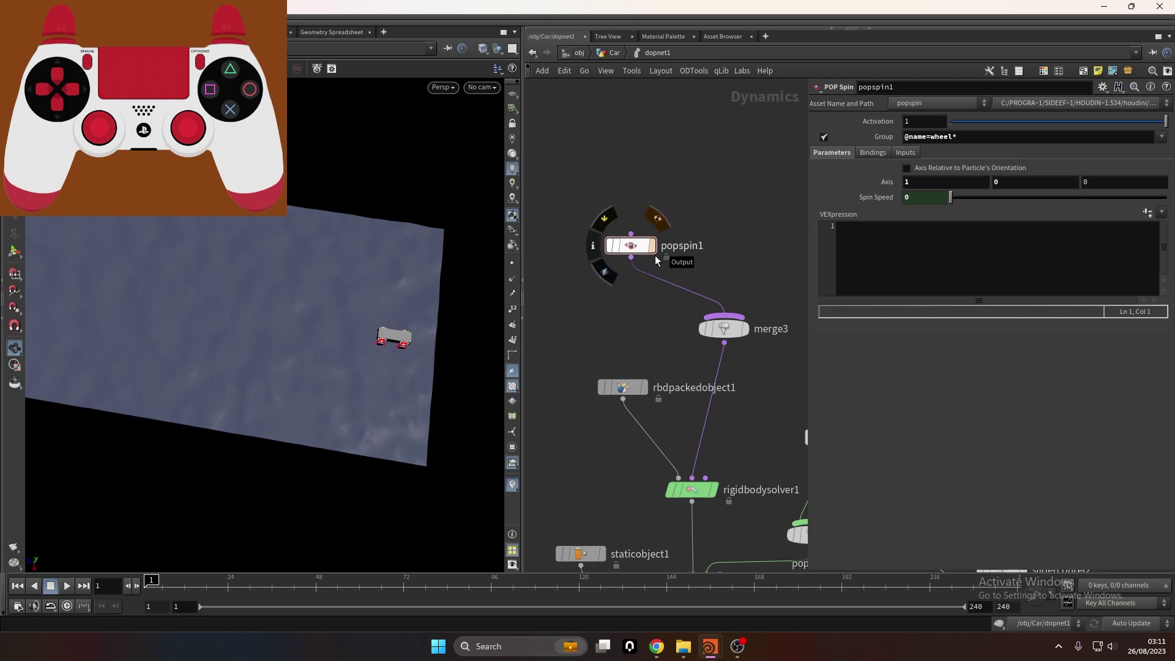
scroll(630, 248, down, 3)
alt+drag(598, 230, 717, 235)
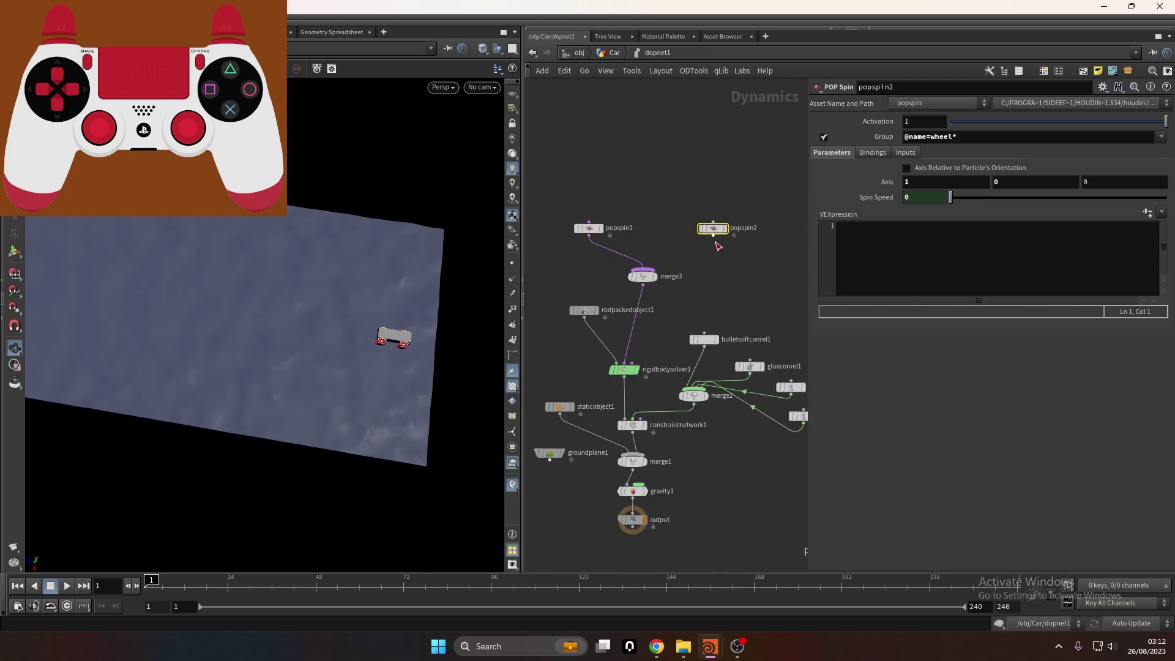
drag(652, 273, 650, 272)
Copy null1's backward parameter and paste it as a relative reference into popspin2's Spin Speed, giving ch("../../null1/backward")
click(608, 54)
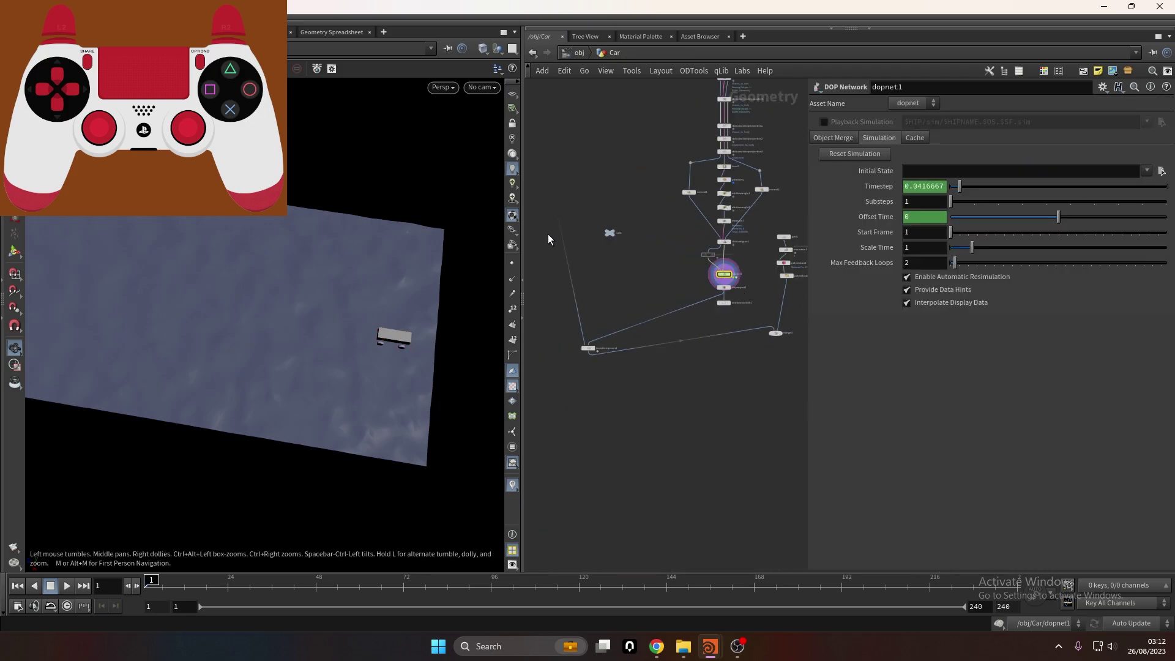
right_click(856, 138)
click(884, 234)
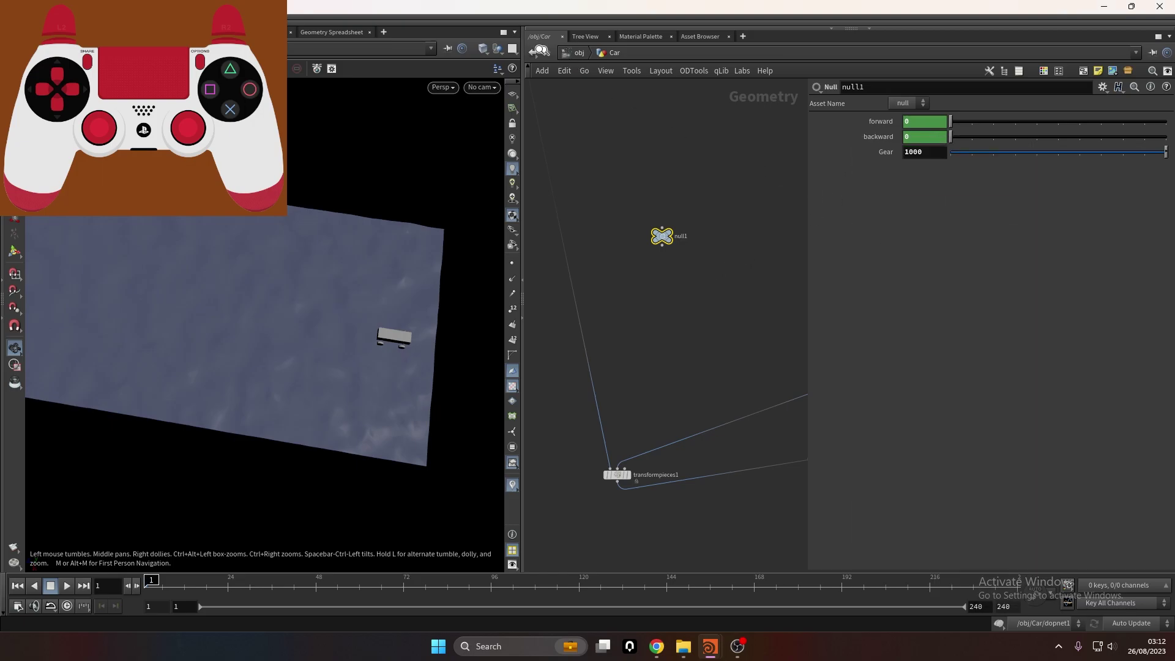
click(533, 53)
right_click(865, 197)
click(894, 297)
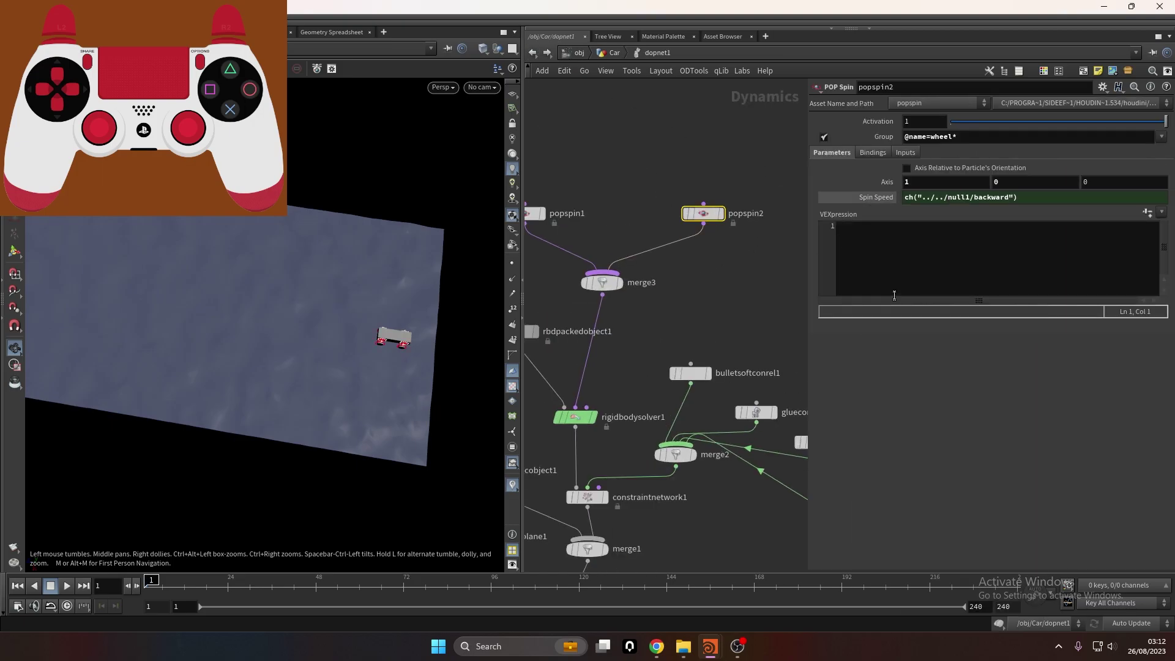
click(879, 199)
Play the simulation twice from the start to test driving with both spin nodes, and rewind to frame 1
click(66, 585)
right_drag(513, 78, 317, 396)
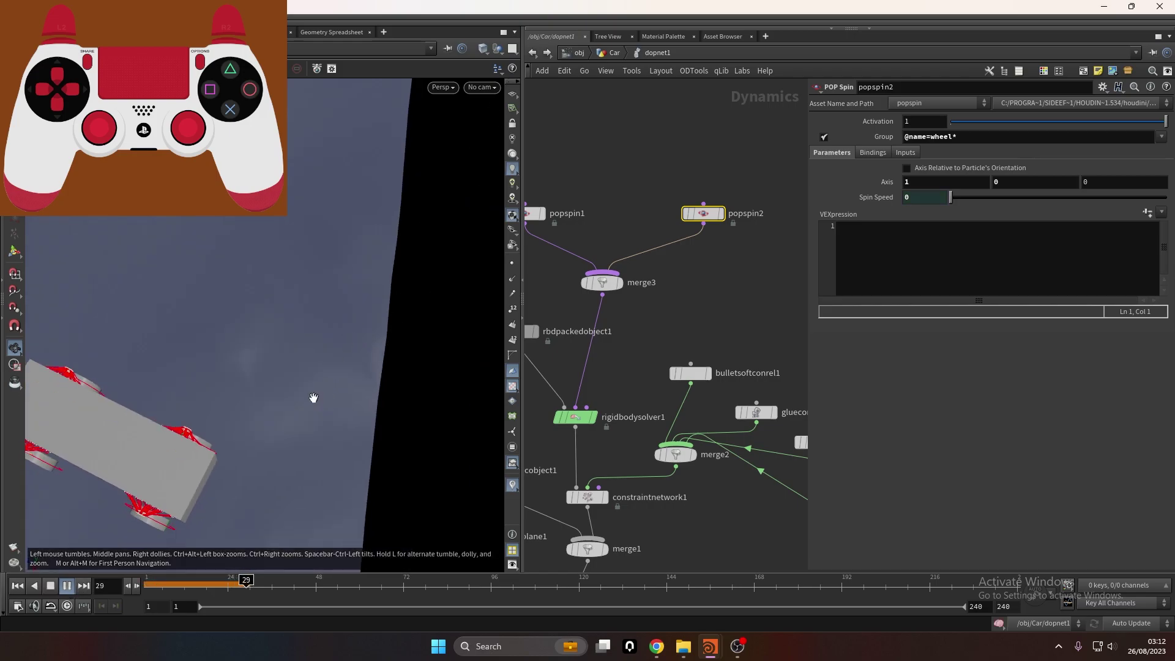
drag(318, 396, 183, 375)
middle_drag(184, 375, 270, 389)
right_drag(270, 388, 267, 355)
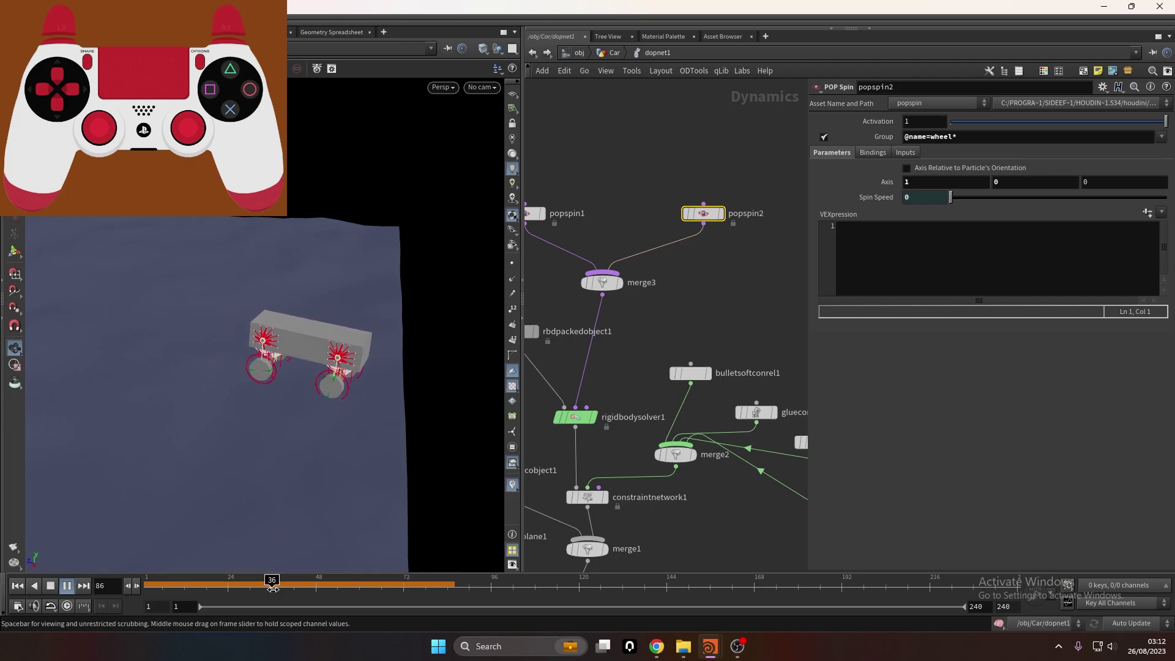
click(18, 586)
click(66, 587)
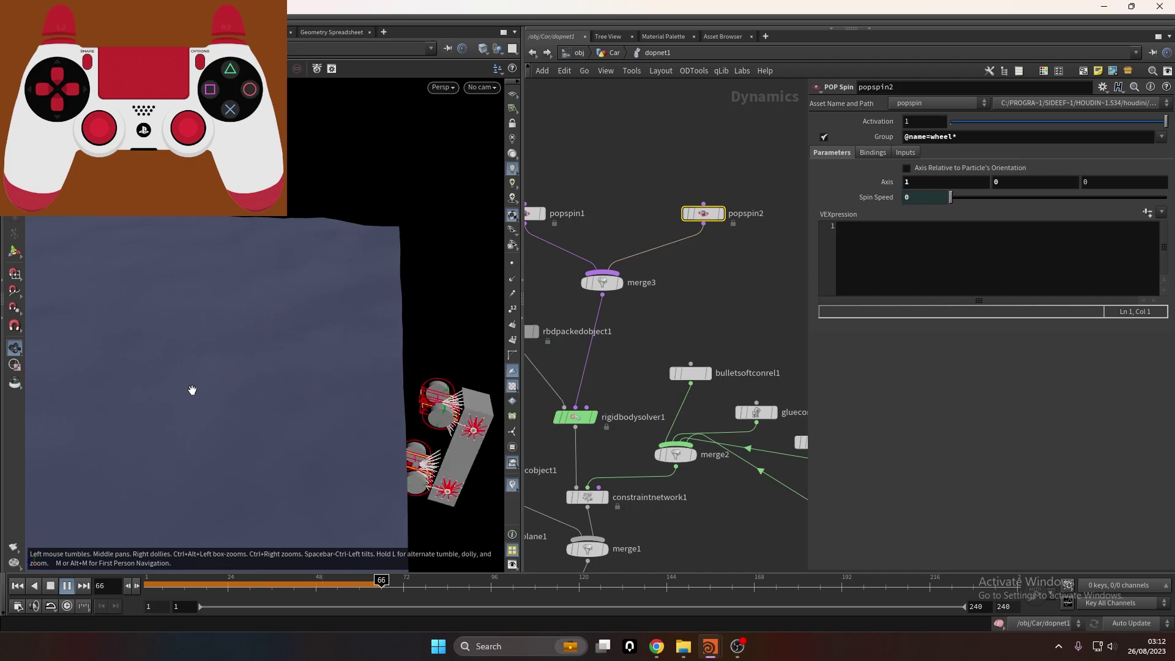
drag(401, 585, 146, 585)
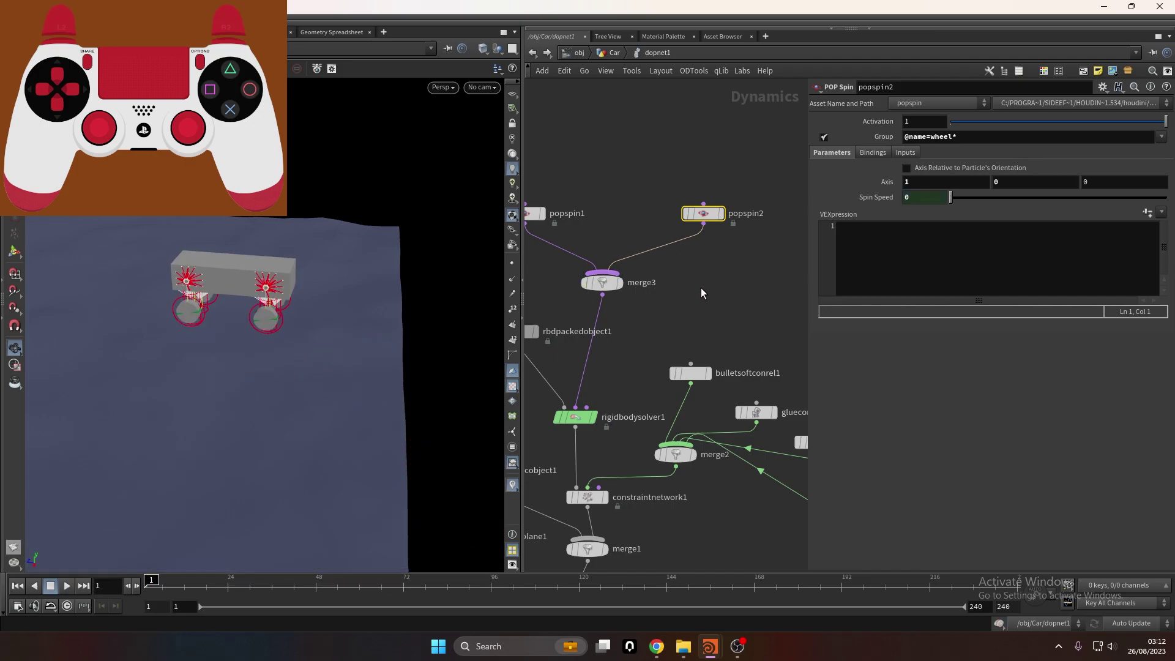
Delete merge3 and insert a Switch node in its place between popspin1 and rigidbodysolver1
middle_drag(701, 288, 784, 311)
click(685, 307)
middle_drag(685, 307, 754, 337)
key(Delete)
key(Tab)
text(sw)
key(Return)
click(646, 329)
drag(646, 331, 639, 332)
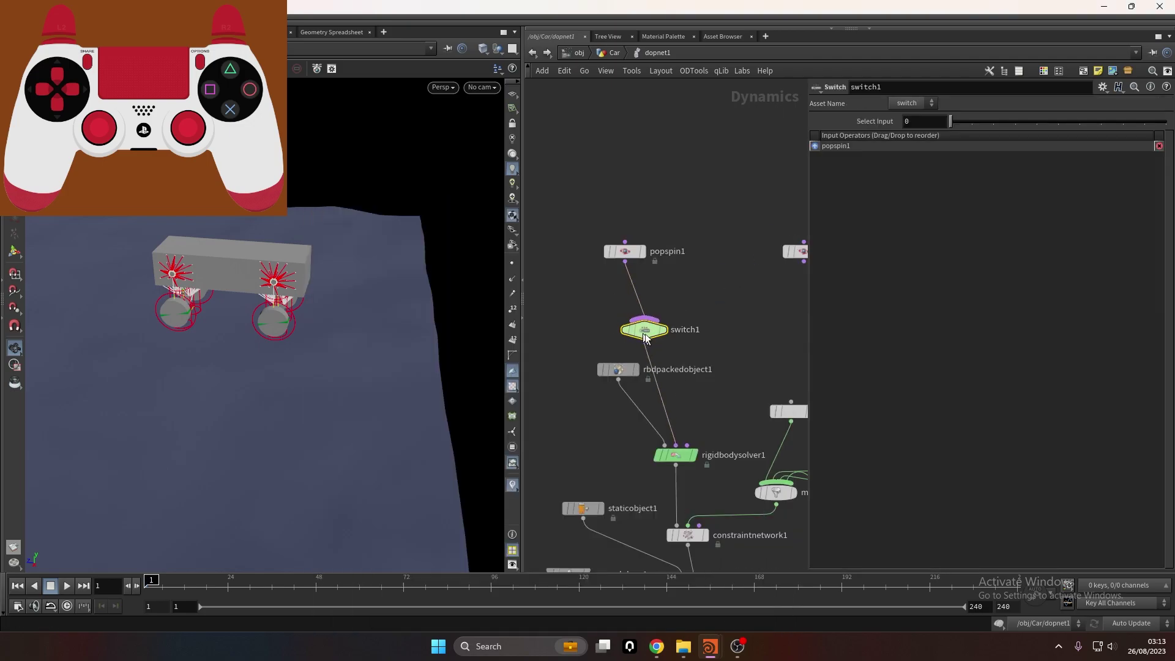
Copy chop("/obj/chopnet1/OUT/axis5") from null1's backward expression and use it as switch1's Select Input in dopnet1
key(u)
drag(718, 245, 637, 384)
click(851, 136)
drag(904, 136, 1038, 143)
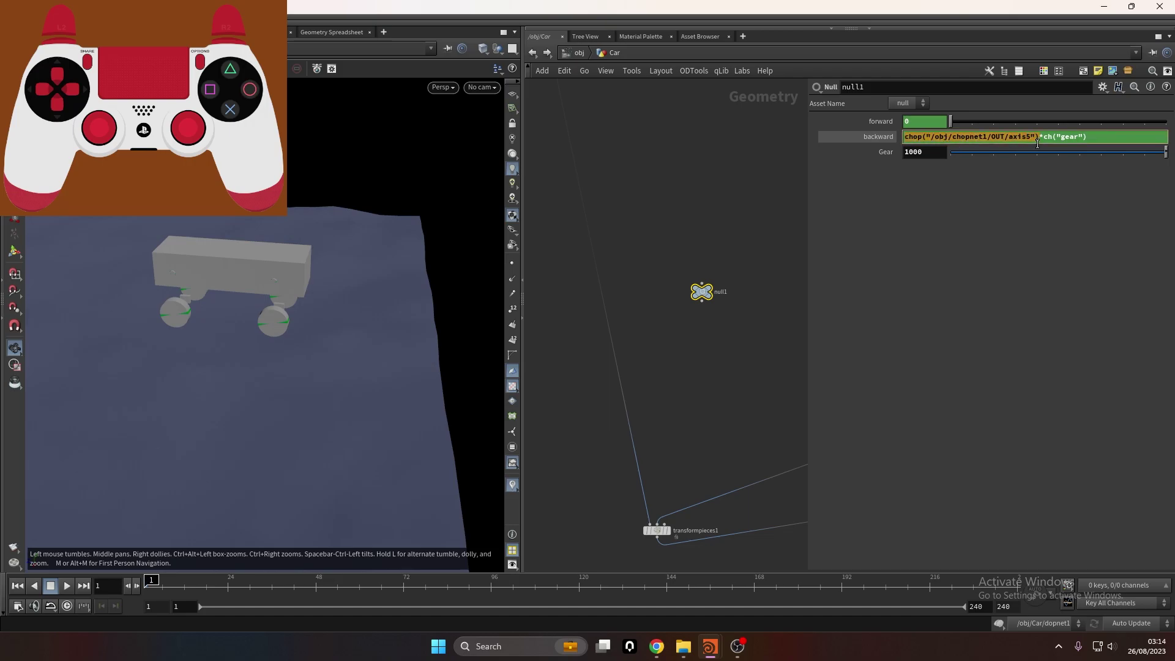
click(533, 52)
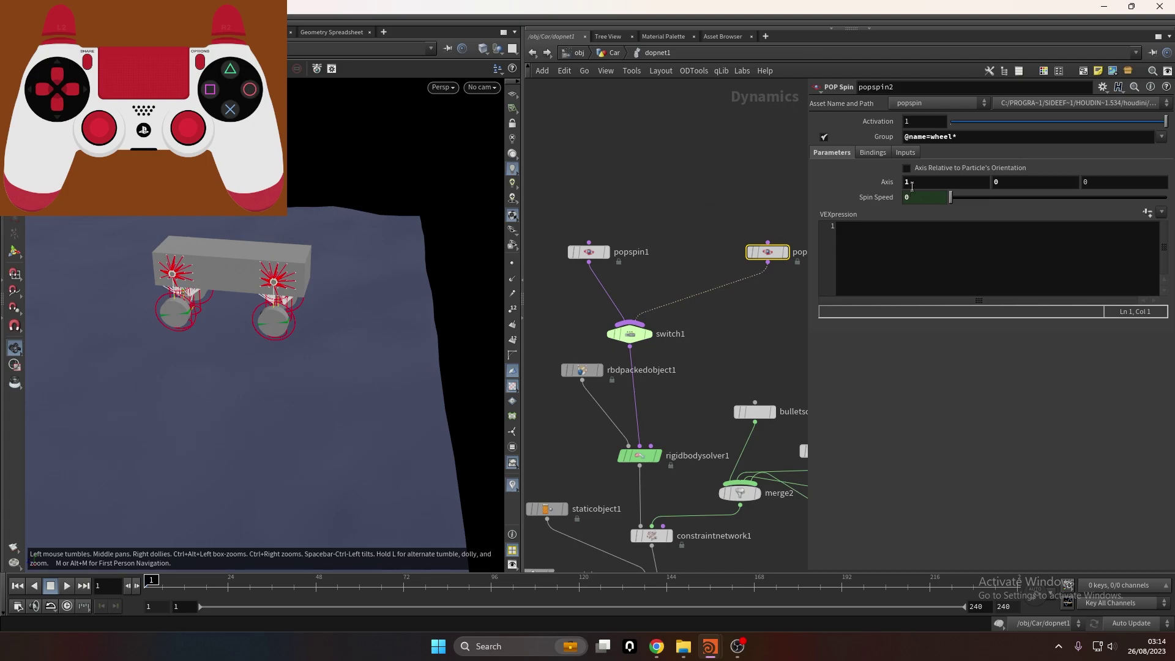
click(632, 333)
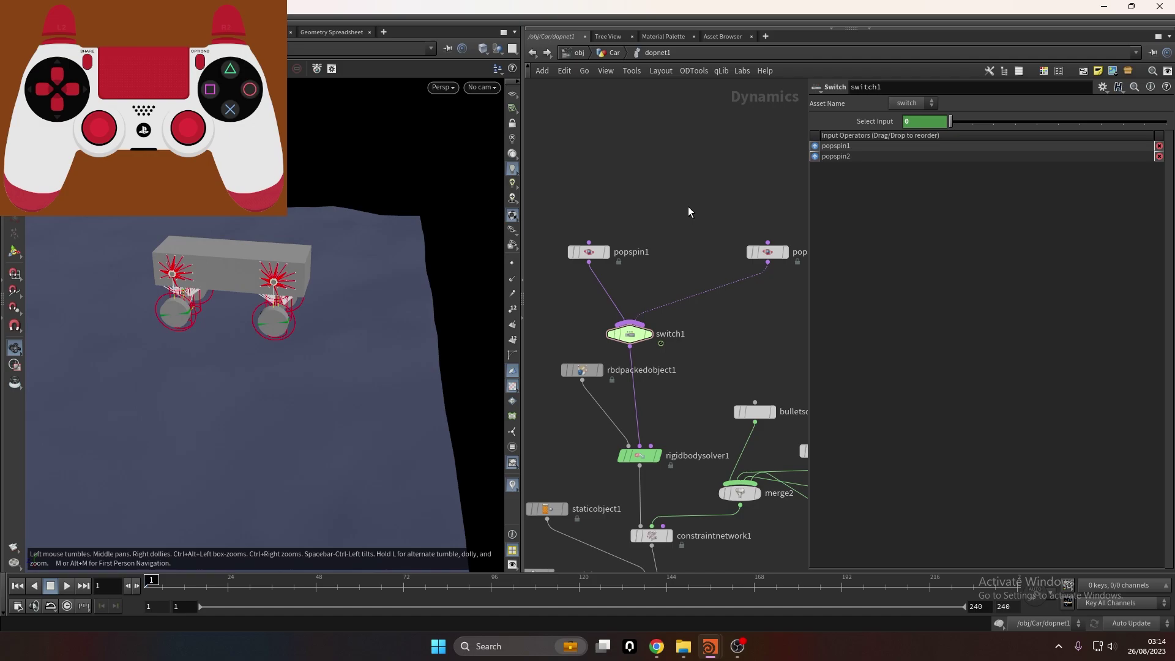
Wrap switch1's Select Input expression in an absolute value function: abs(chop("/obj/chopnet1/OUT/axis5"))
click(893, 125)
click(905, 122)
text(abs(chop("/obj/chopnet1/OUT/axis5)
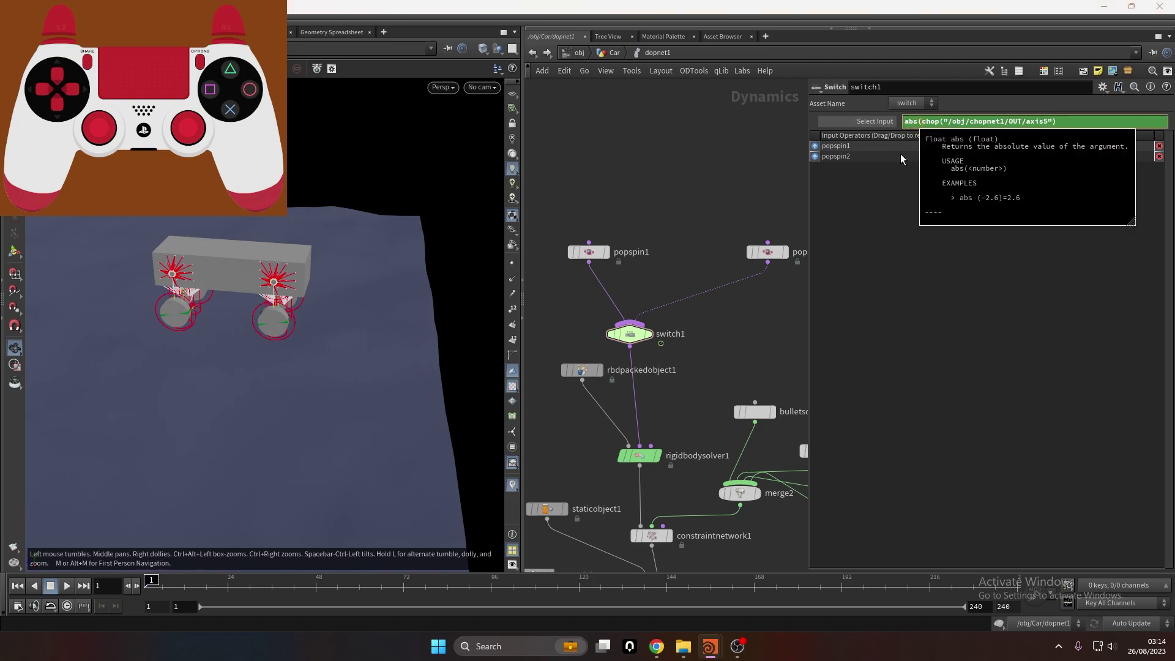
click(1066, 122)
text())
key(Return)
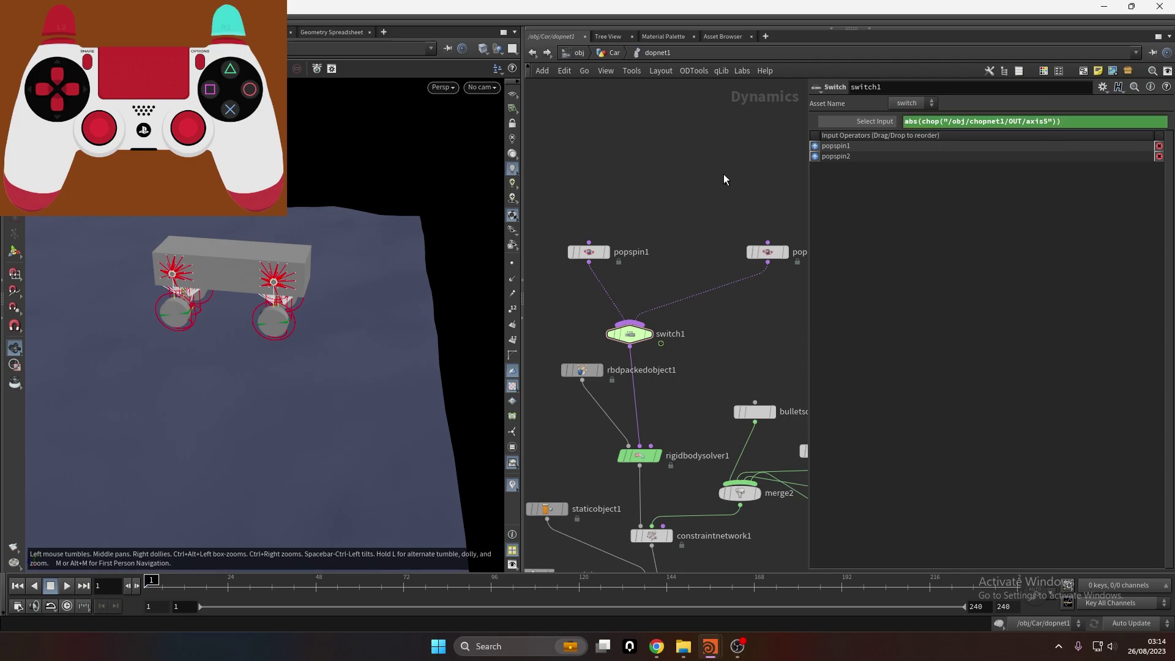
click(869, 122)
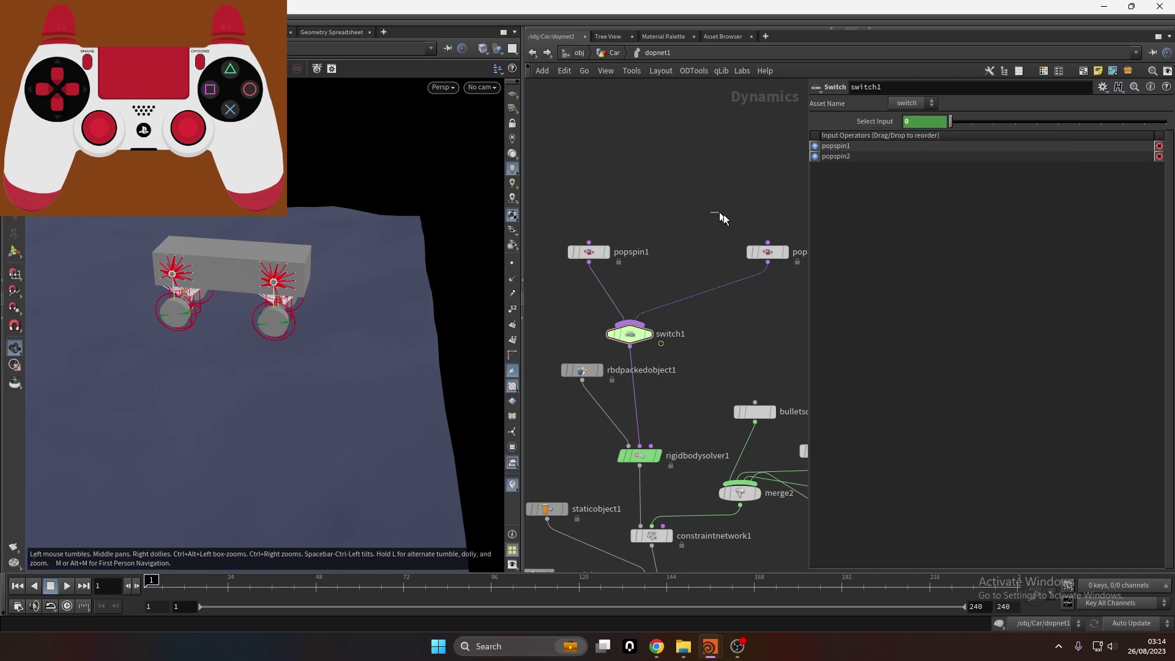
drag(715, 212, 560, 269)
drag(531, 217, 757, 284)
drag(591, 201, 548, 269)
drag(720, 168, 783, 270)
drag(761, 340, 631, 349)
click(876, 120)
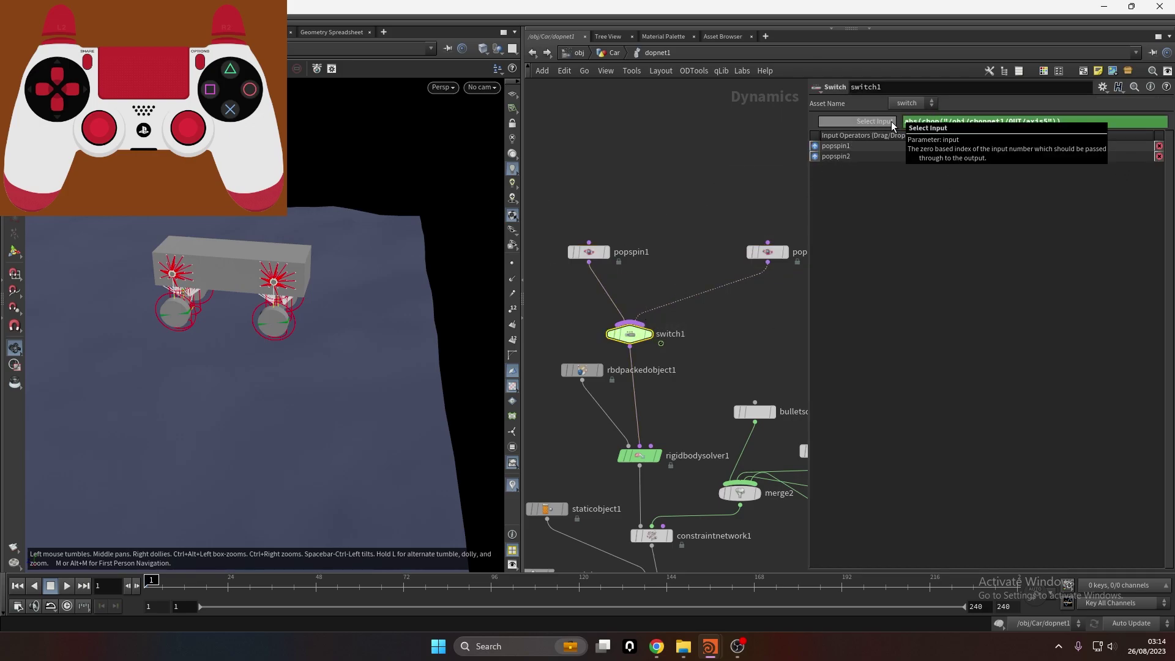
Open chopnet1 and insert a new Math node between math2 and OUT
click(578, 53)
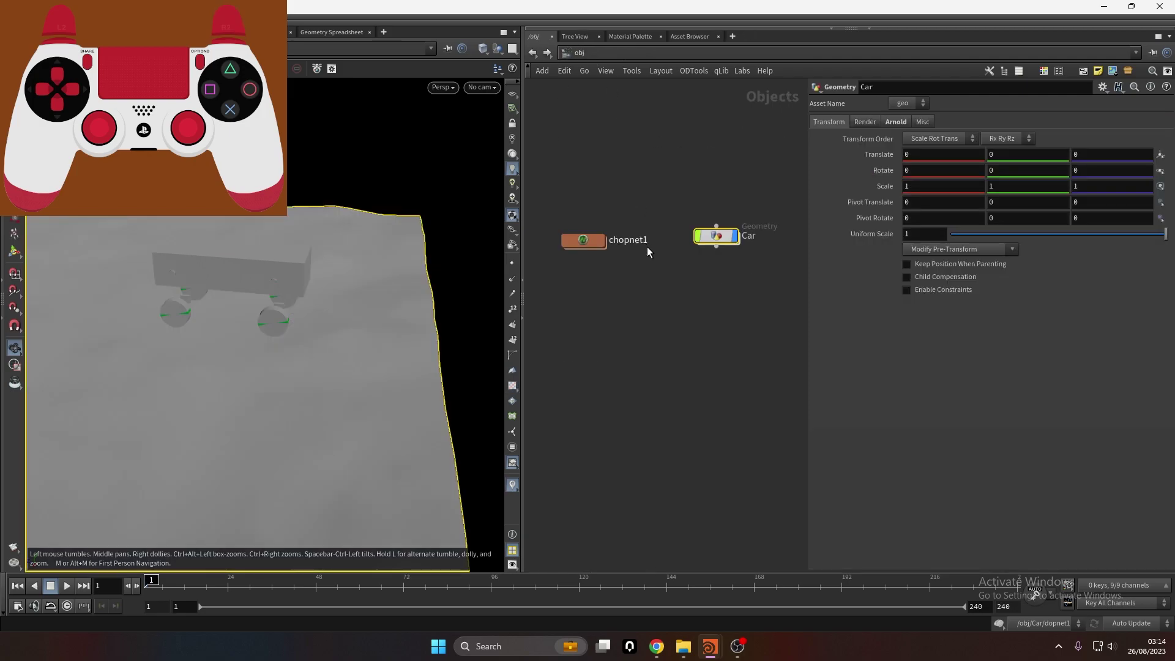
double_click(609, 245)
drag(652, 361, 652, 426)
key(Tab)
click(719, 544)
click(666, 326)
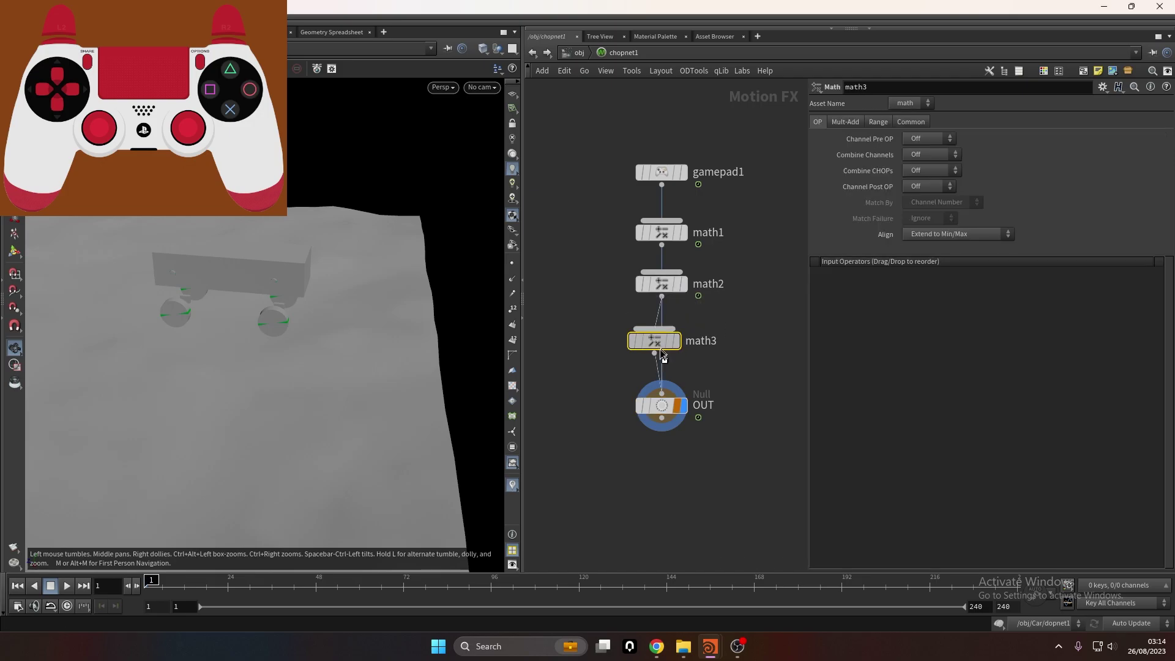
Limit the scope of math3 to the channels axis4 and axis5
click(911, 121)
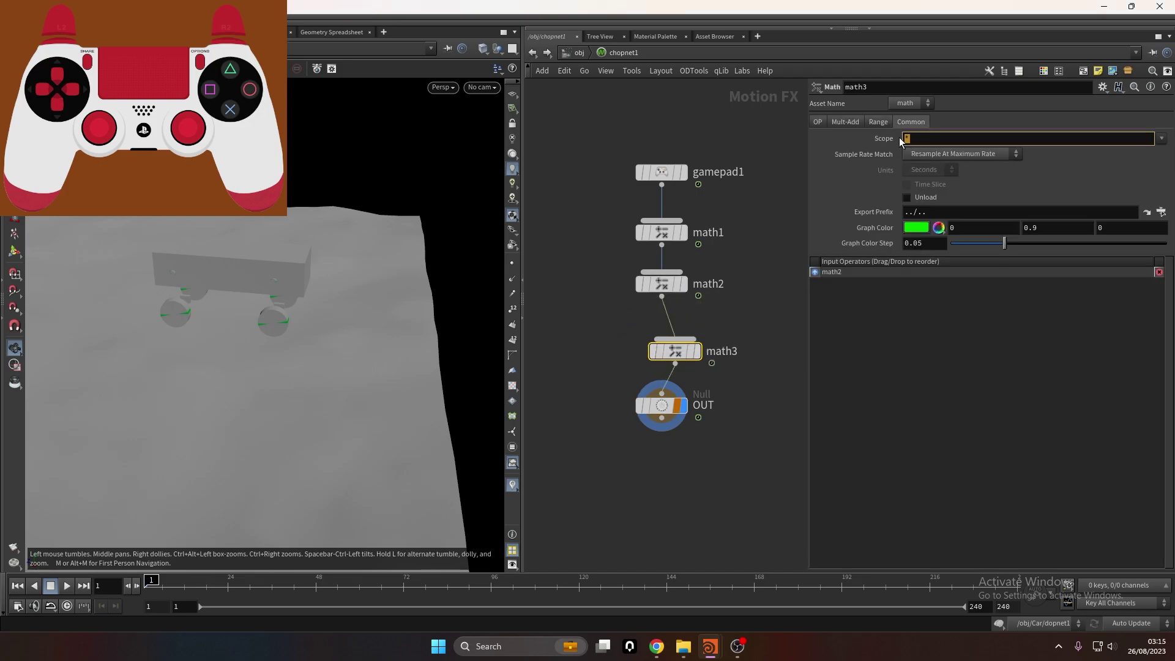
key(BackSpace)
click(1162, 140)
click(1155, 177)
click(1164, 140)
click(1154, 189)
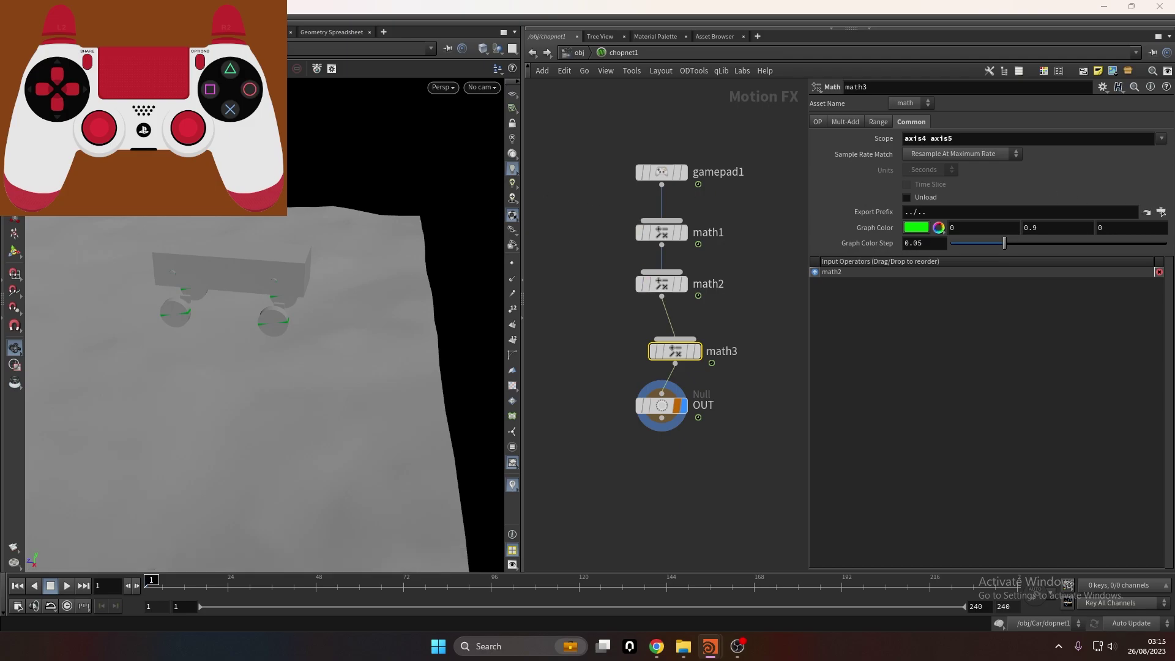
Check the axis channels in the motion graph and set math3's Multiply to 0.5
click(851, 122)
click(924, 154)
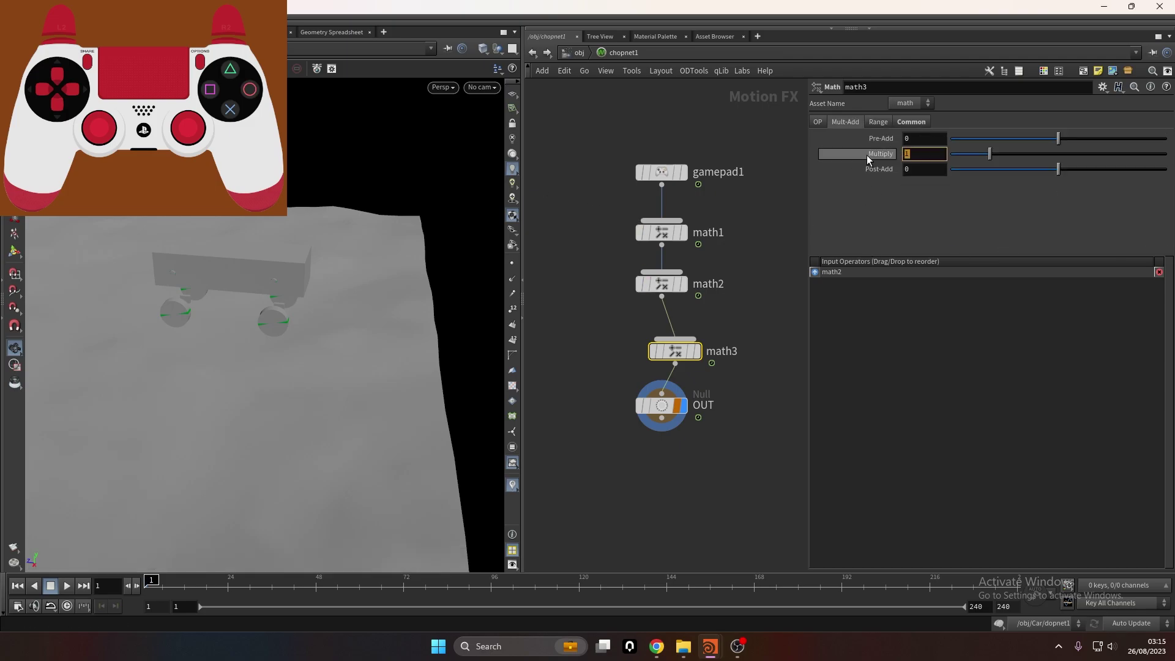
click(263, 33)
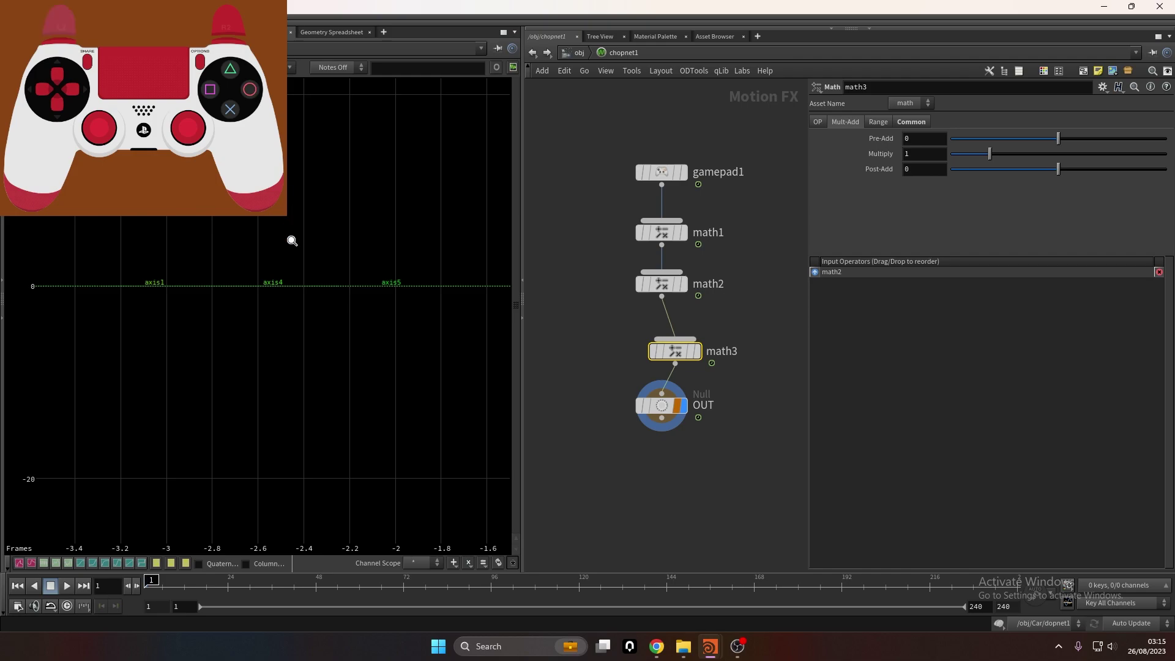
scroll(108, 254, up, 4)
scroll(533, 170, up, 5)
scroll(268, 265, up, 4)
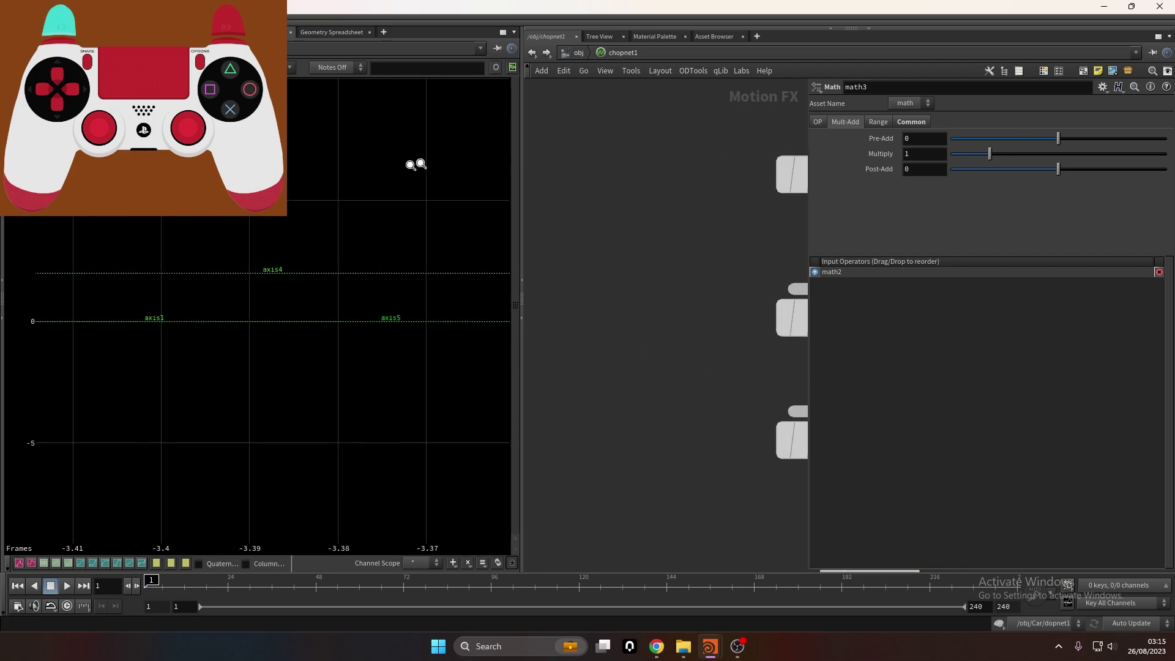
scroll(377, 175, up, 3)
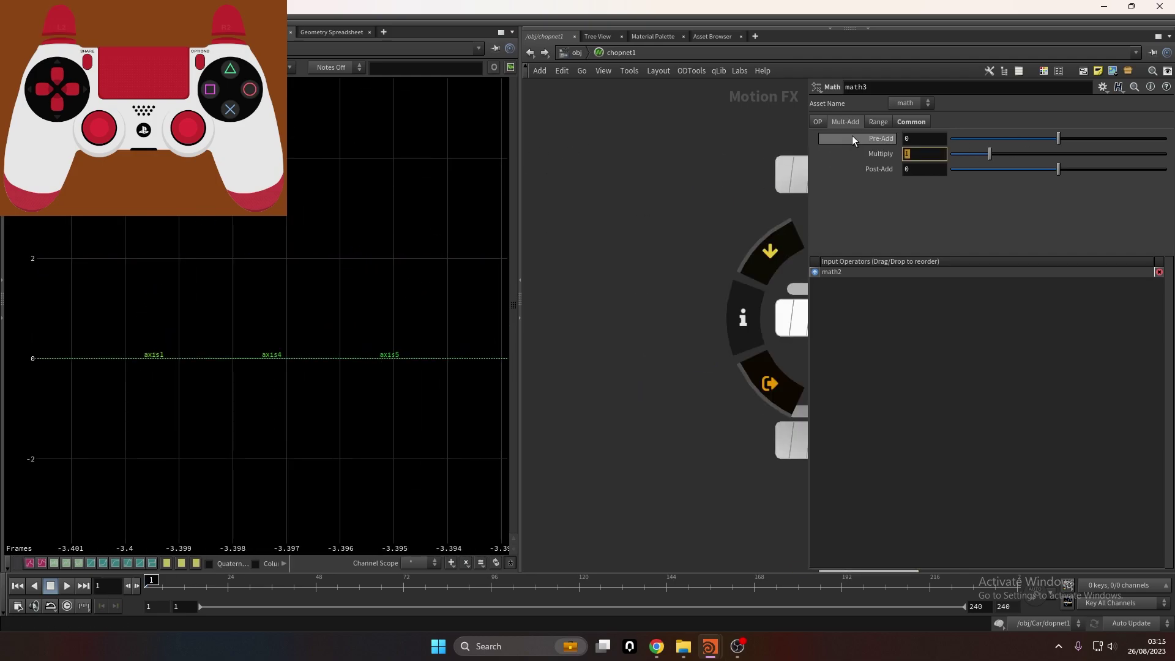
text(0.5)
click(852, 160)
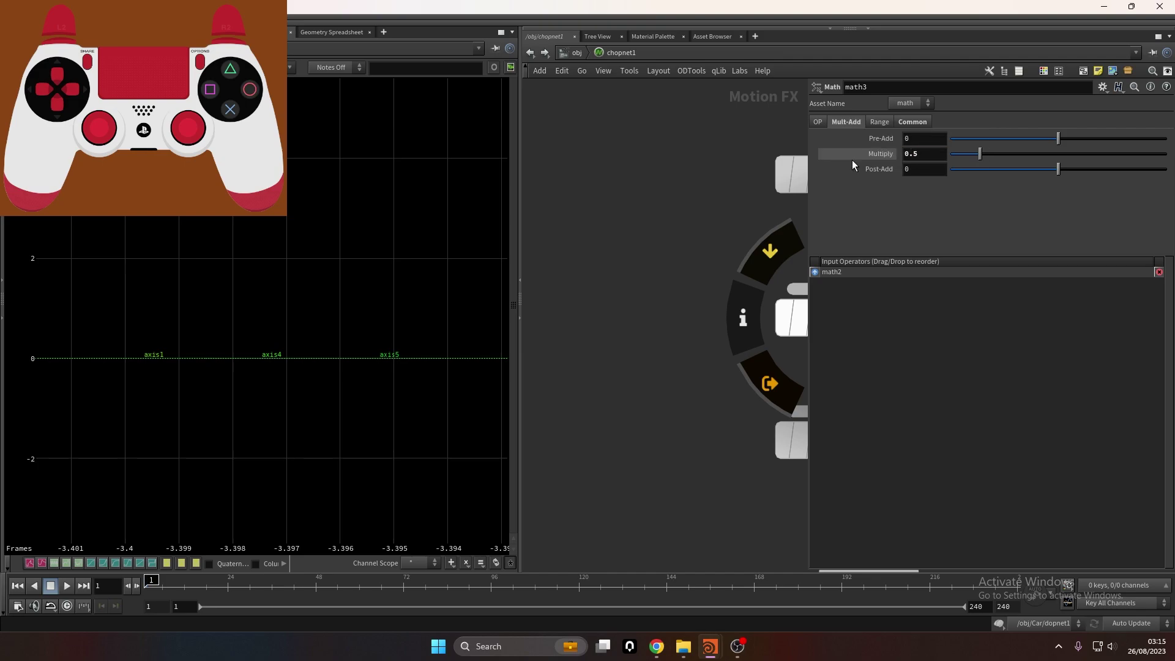
Inspect the channel information of the OUT node in chopnet1
scroll(556, 275, down, 4)
middle_drag(685, 289, 565, 236)
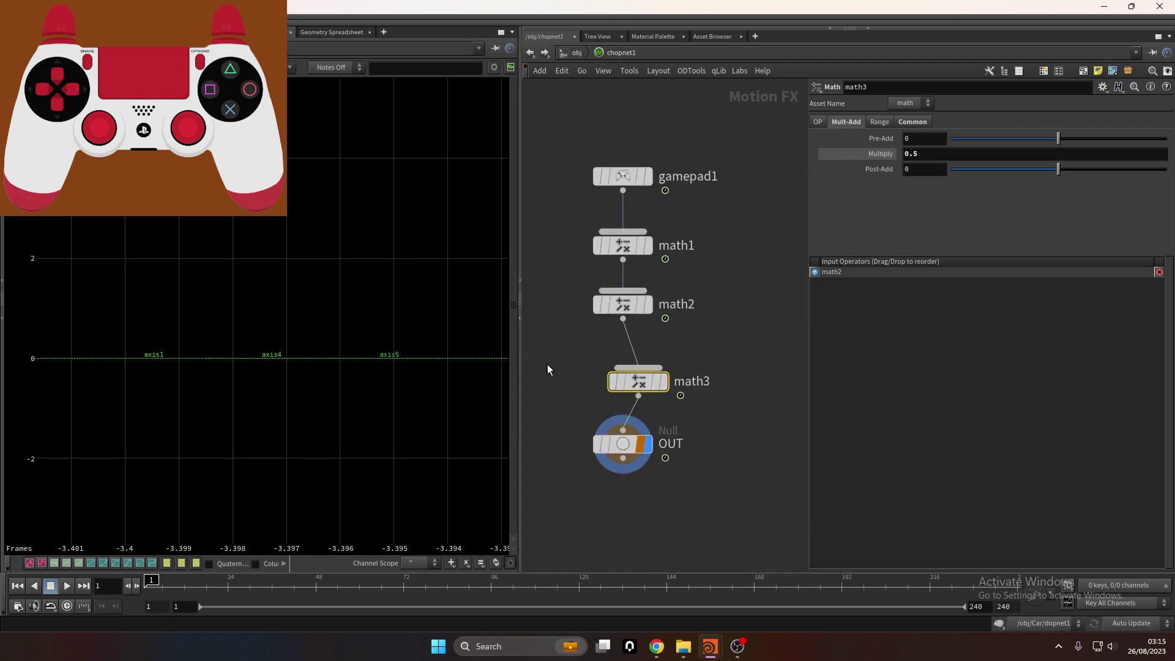
middle_click(606, 445)
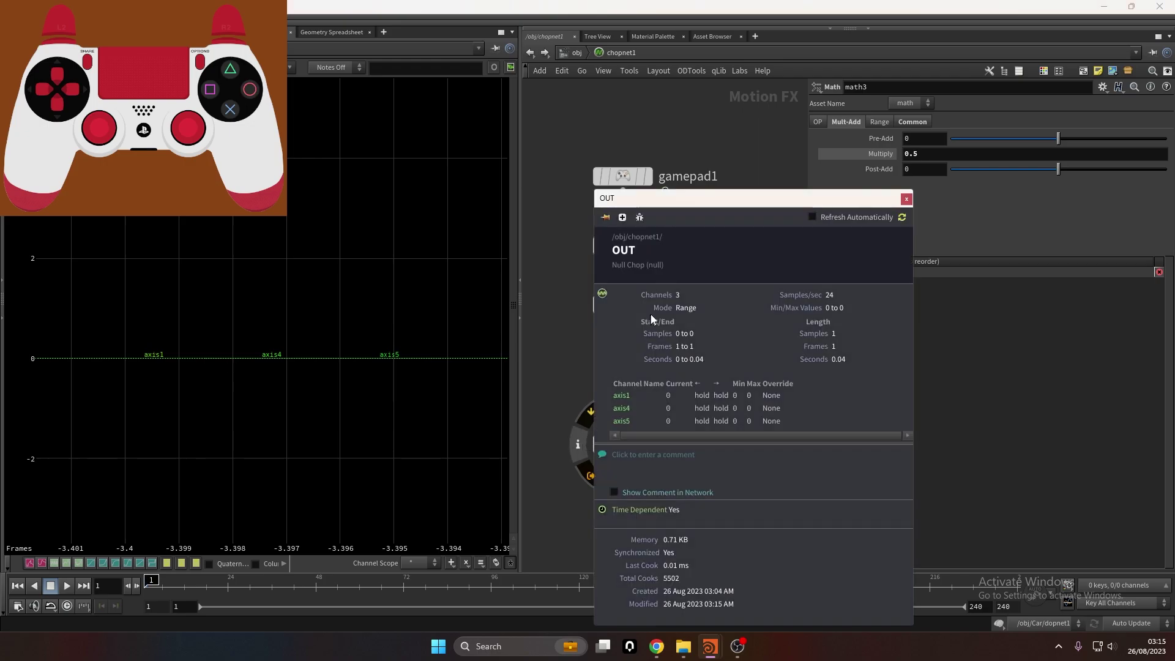
Pin OUT's node information to watch the axis values refresh automatically, and close it
click(605, 217)
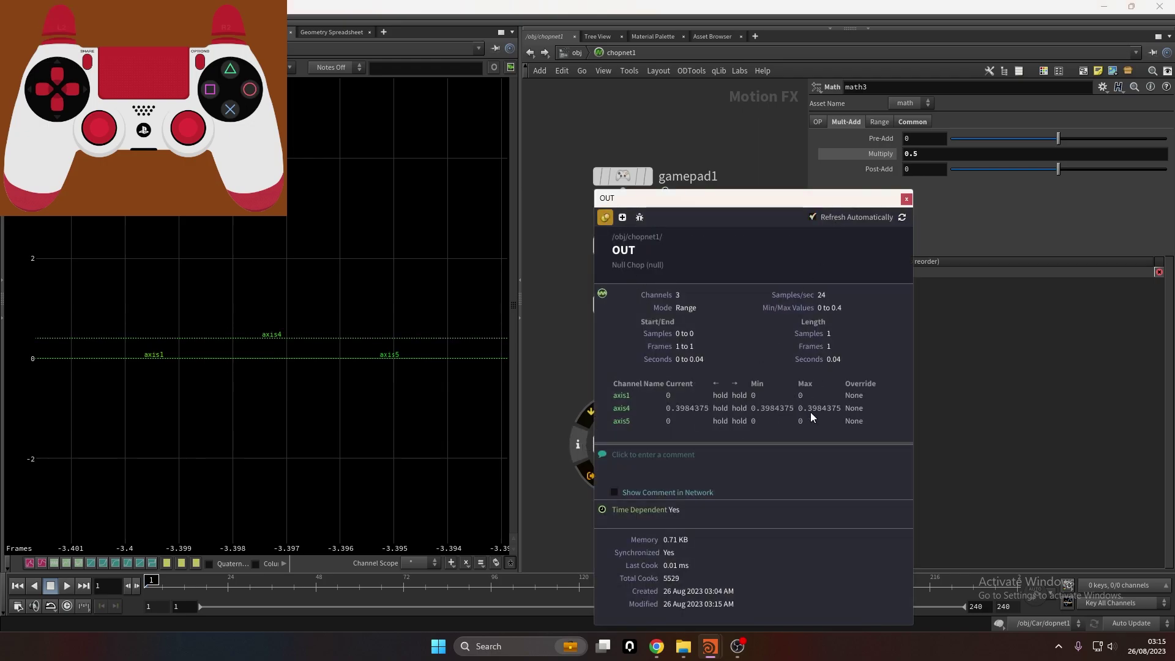
click(907, 199)
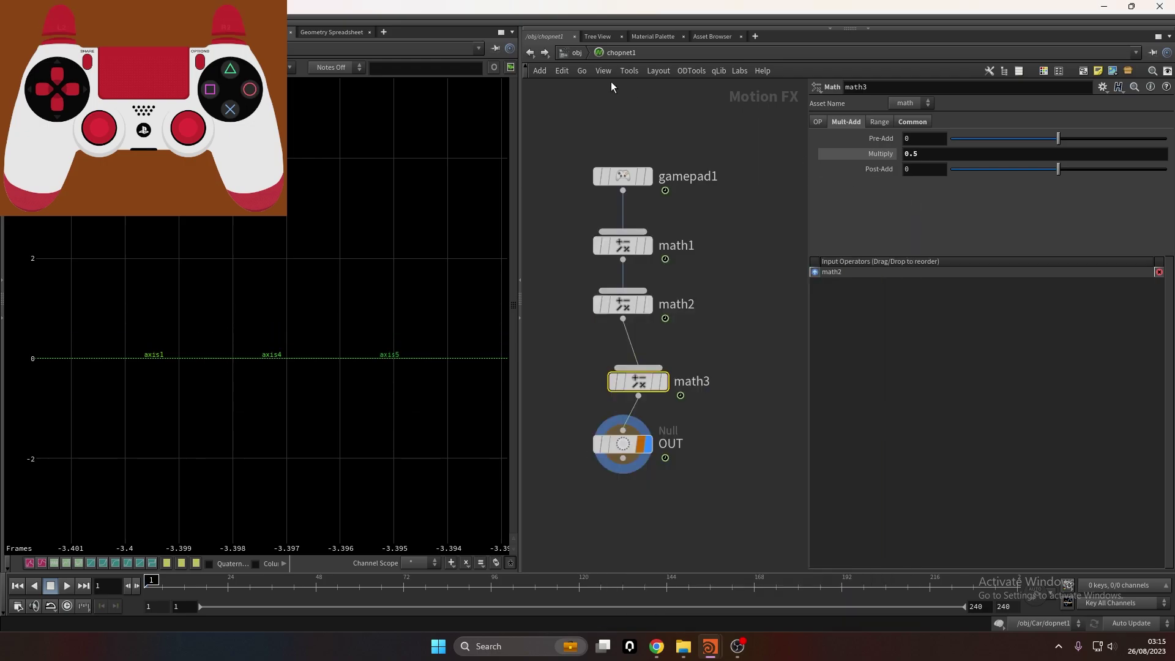
Return to the Car's dopnet1 network, select popspin2 and play the simulation to test driving the car
click(576, 53)
scroll(716, 307, down, 1)
scroll(713, 292, up, 1)
double_click(709, 242)
middle_drag(744, 364, 708, 322)
double_click(614, 282)
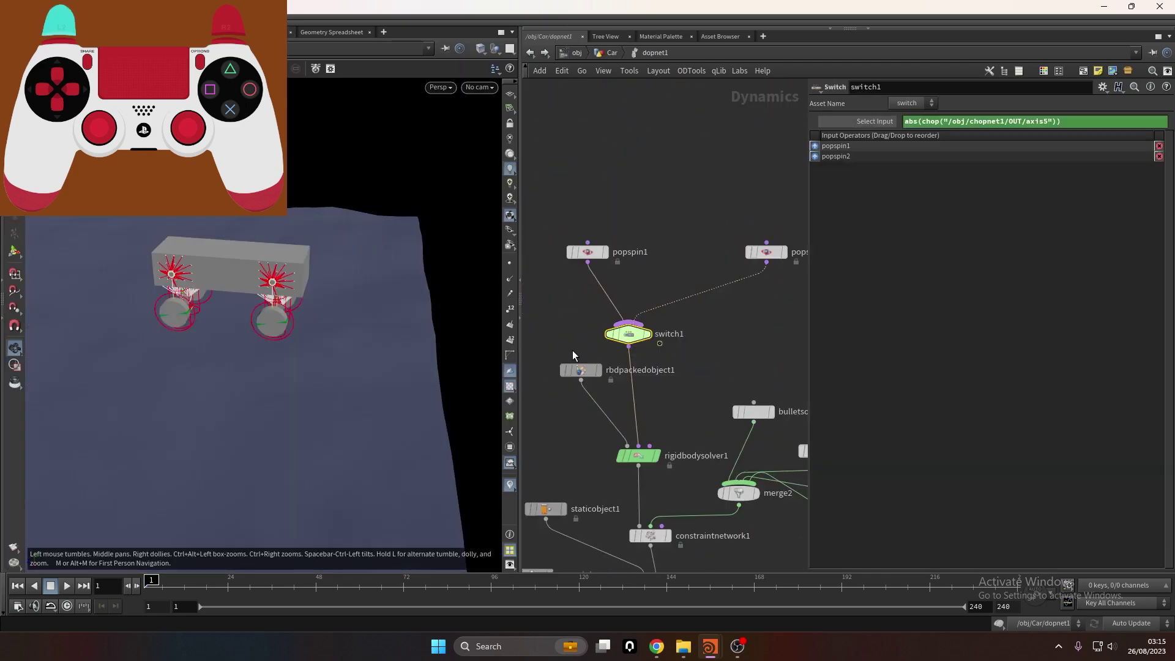
click(767, 252)
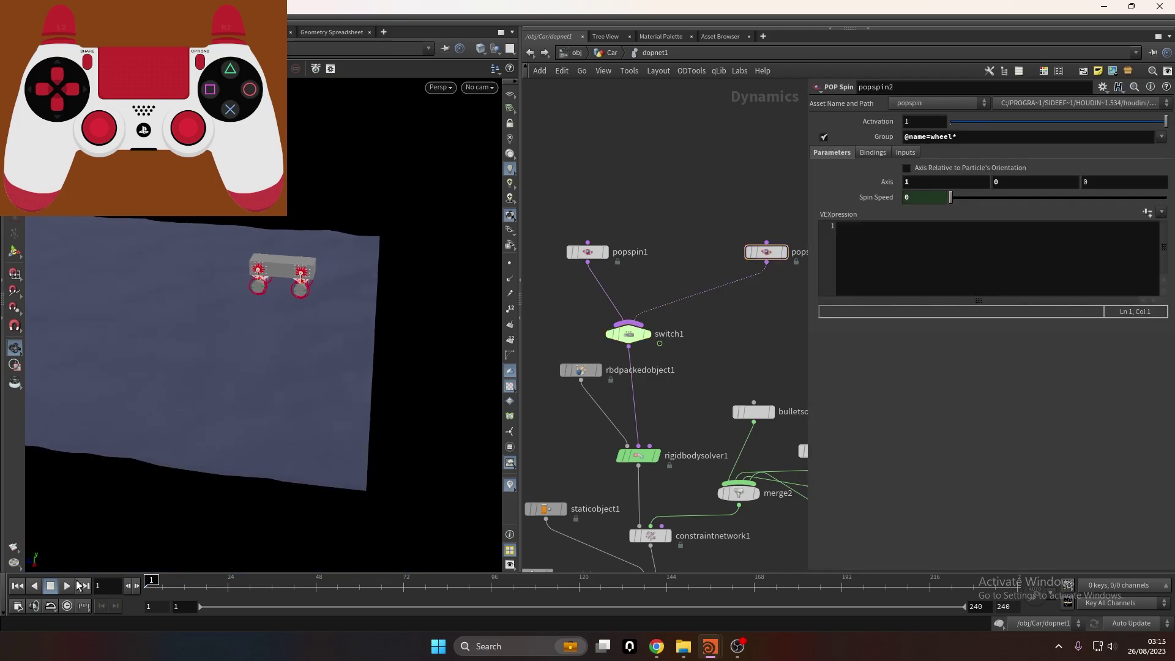
click(69, 588)
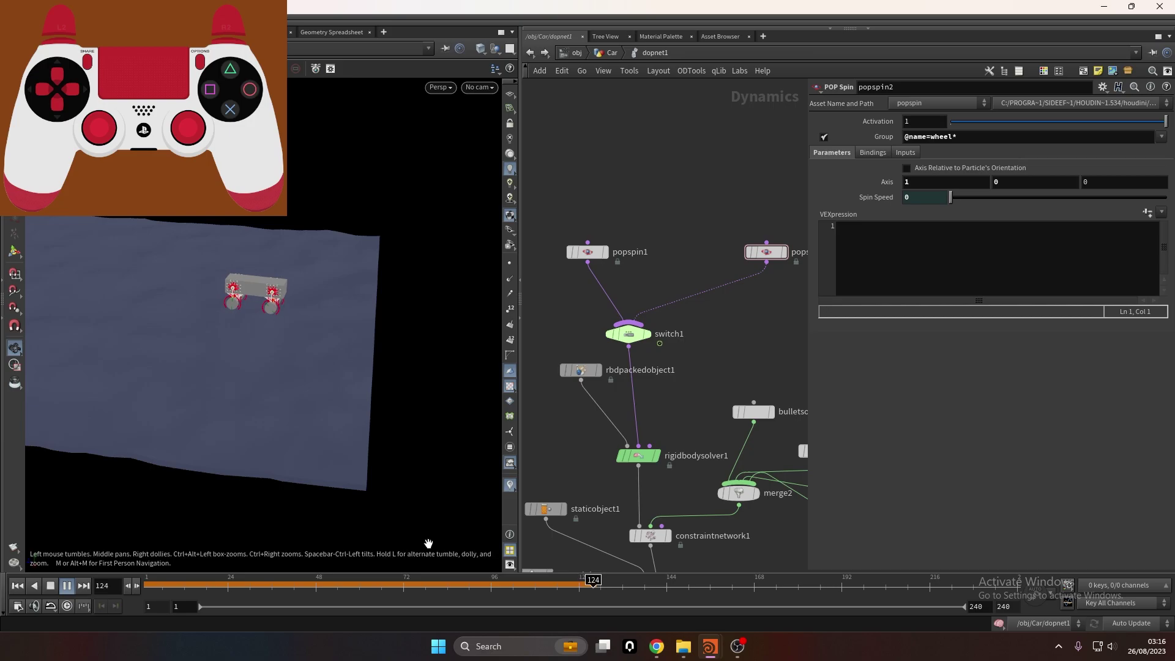
Stop the playback and set the Gear parameter of null1 in the Car network to 3000
click(436, 586)
click(611, 53)
scroll(615, 239, down, 4)
scroll(700, 300, up, 5)
drag(648, 243, 772, 388)
text(3000)
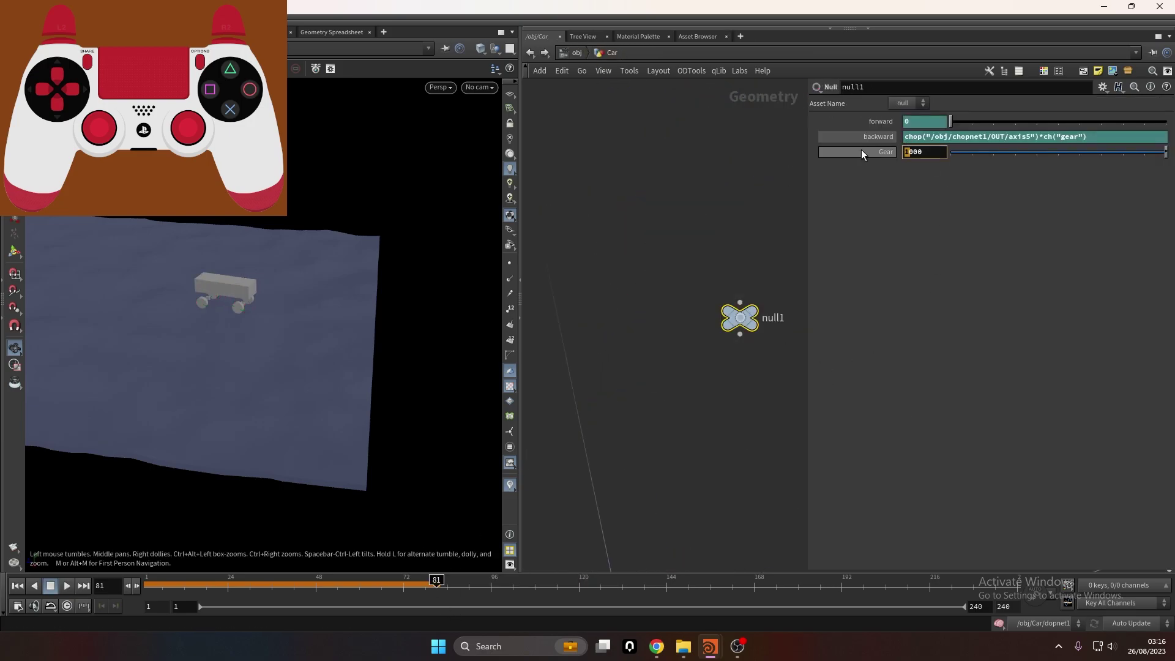
Select grid1 and stretch the ground lengthwise in the viewport to a size of about 29.02 by 72.75
scroll(678, 184, down, 5)
scroll(712, 258, up, 4)
scroll(713, 257, down, 2)
middle_drag(712, 257, 570, 246)
middle_drag(802, 307, 807, 341)
drag(640, 158, 756, 234)
click(691, 181)
key(Return)
drag(392, 317, 578, 343)
scroll(792, 295, down, 2)
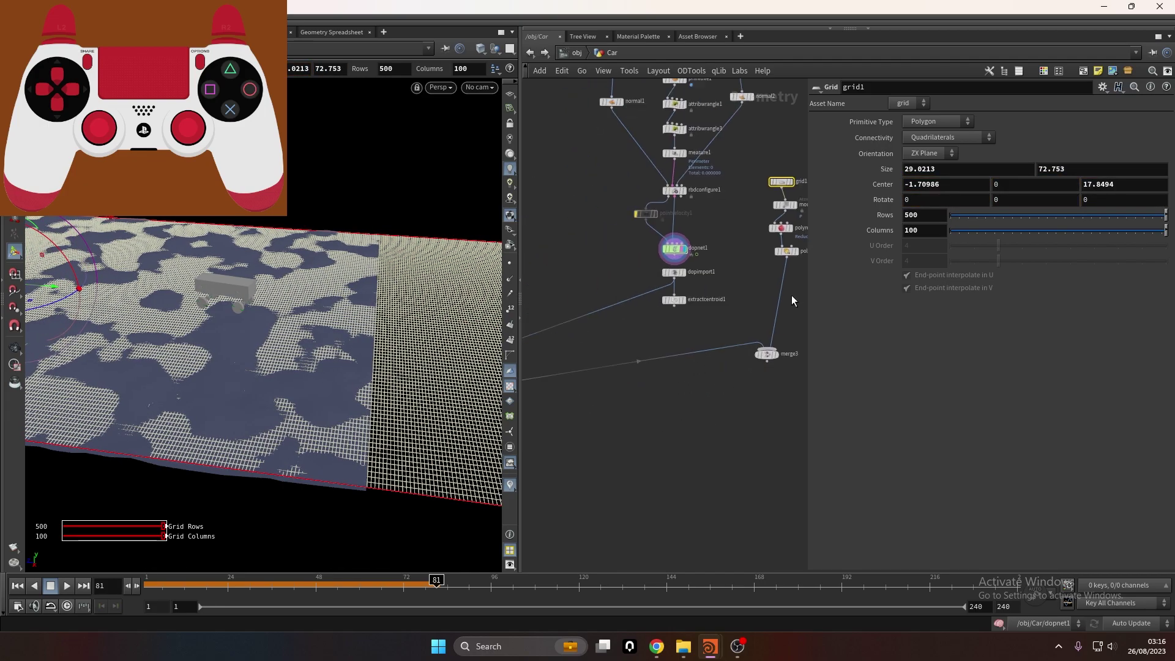
Check the ground inside dopnet1, return to the Car network and inspect polyextrude1's geometry
double_click(637, 202)
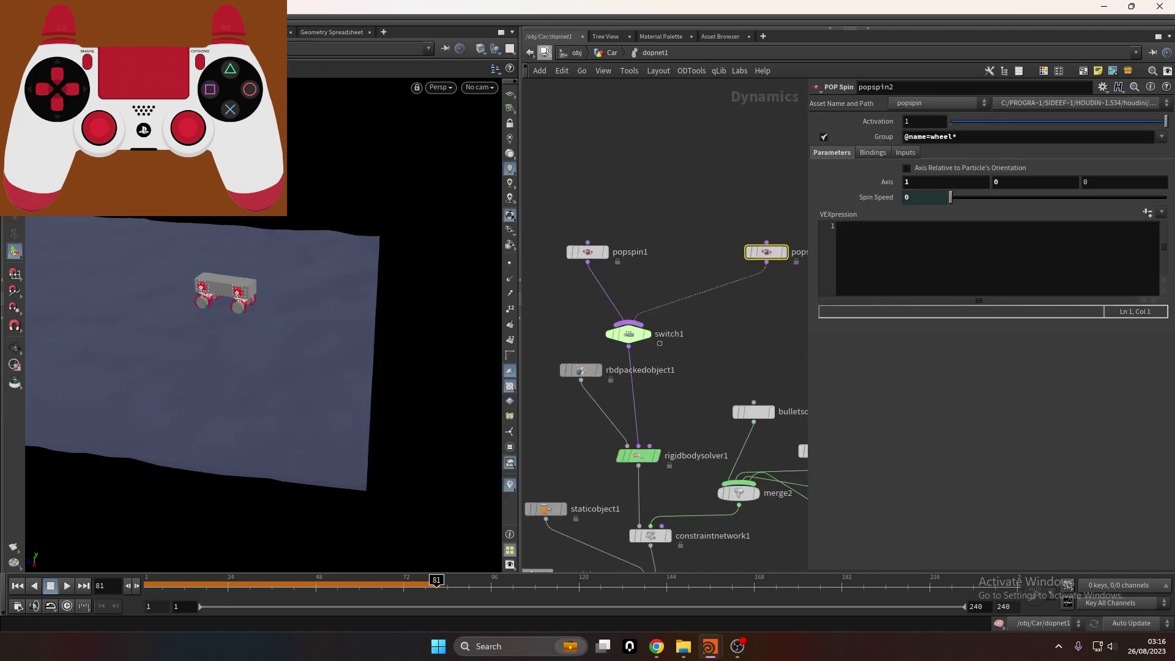
key(u)
click(736, 232)
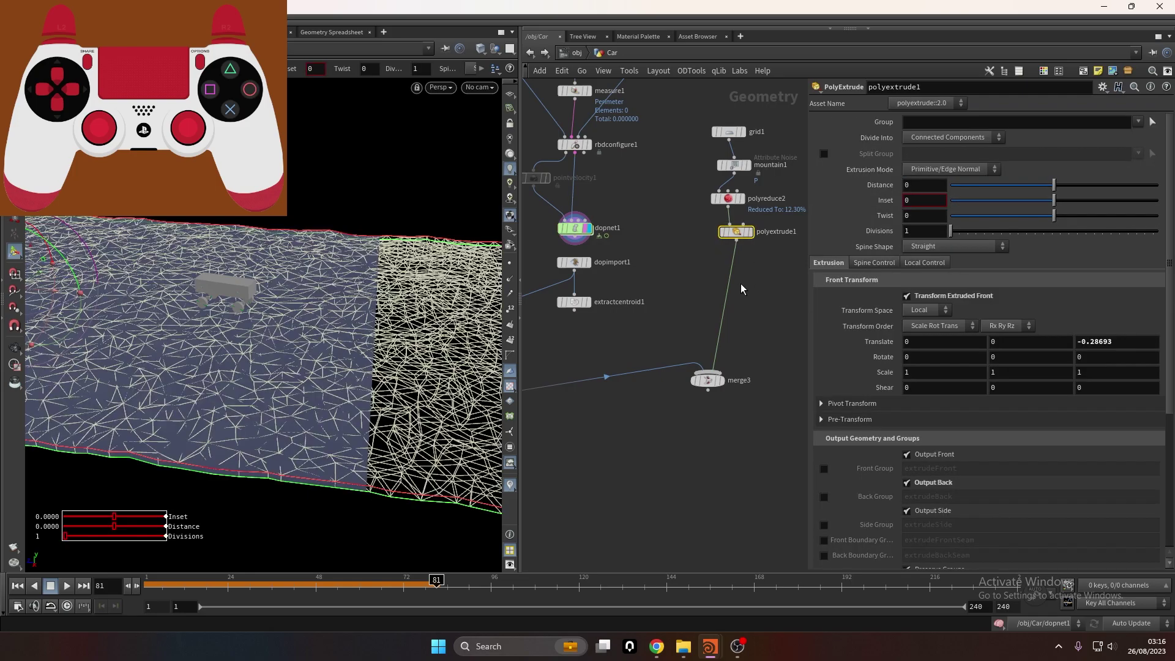
scroll(718, 339, up, 3)
middle_drag(717, 338, 758, 390)
Open dopnet1 with an enlarged viewport and play the simulation to test the car on the longer ground
click(670, 209)
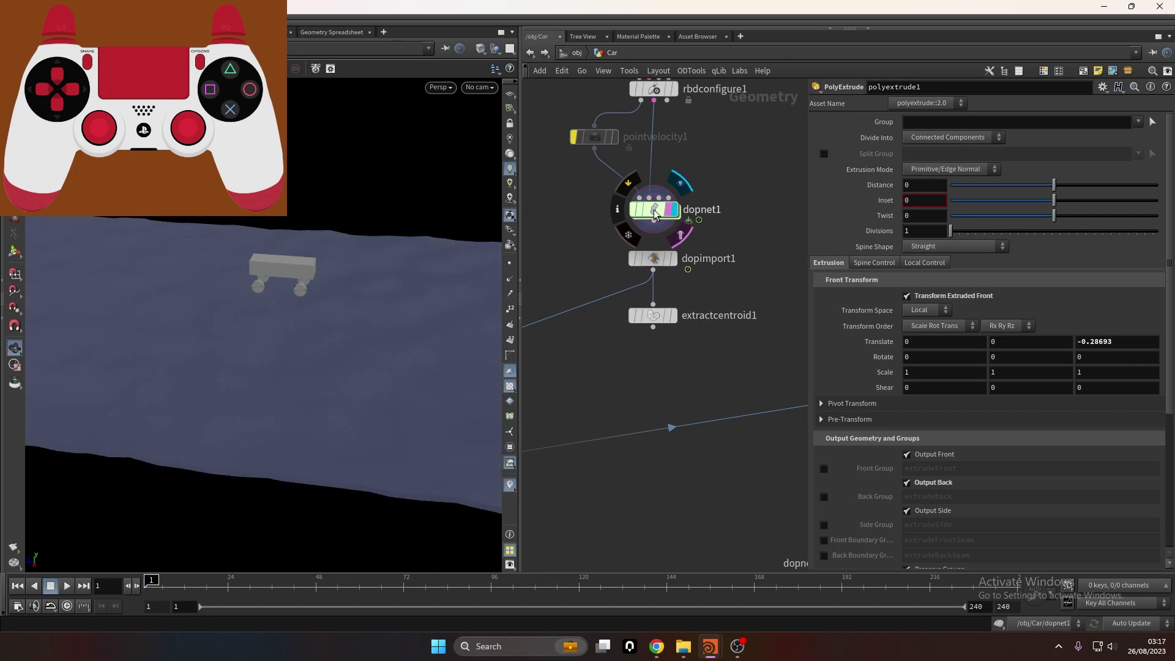
double_click(651, 209)
scroll(318, 318, up, 4)
drag(519, 257, 750, 226)
drag(387, 275, 366, 278)
click(68, 586)
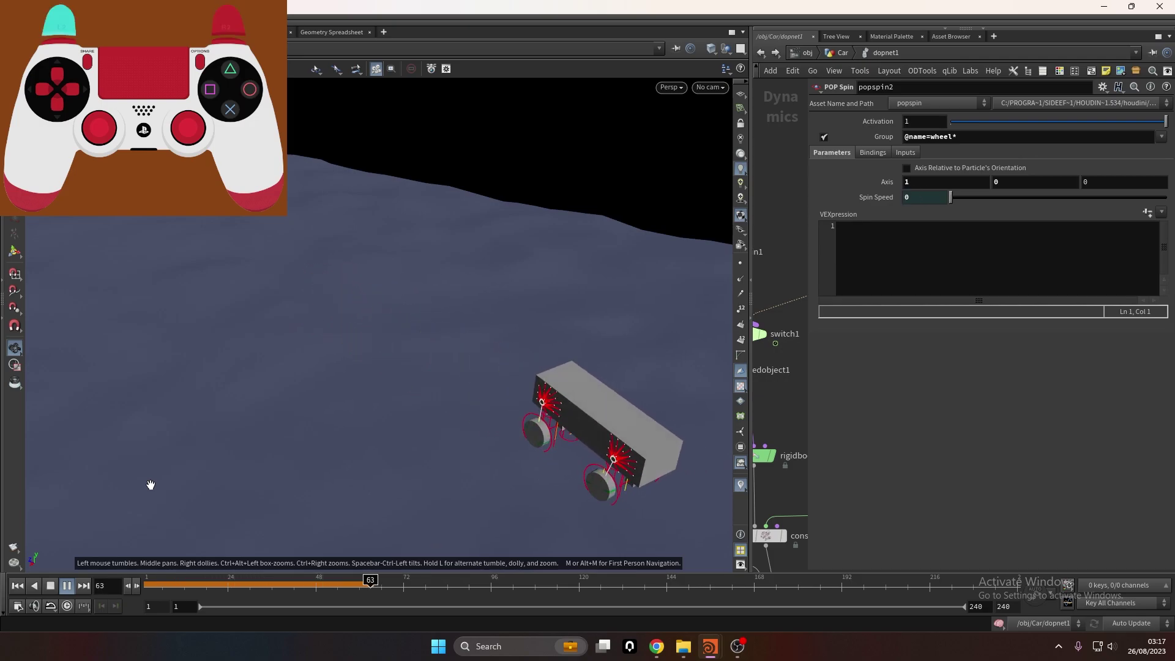
scroll(443, 357, down, 3)
drag(443, 357, 491, 349)
scroll(460, 433, down, 4)
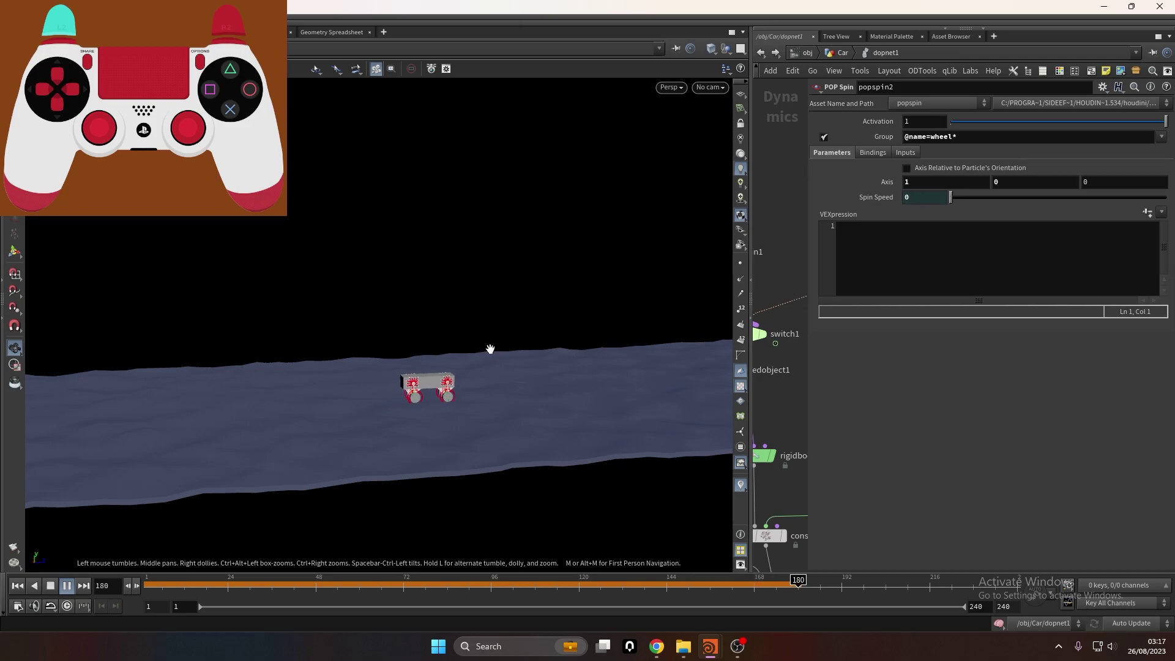
Rewind to frame 1, restore the pane width and move the six constraint nodes away from the solver chain
drag(586, 585, 147, 584)
drag(751, 354, 540, 306)
scroll(692, 306, down, 3)
middle_drag(689, 339, 592, 313)
drag(562, 316, 753, 418)
drag(673, 398, 843, 416)
middle_drag(572, 313, 712, 351)
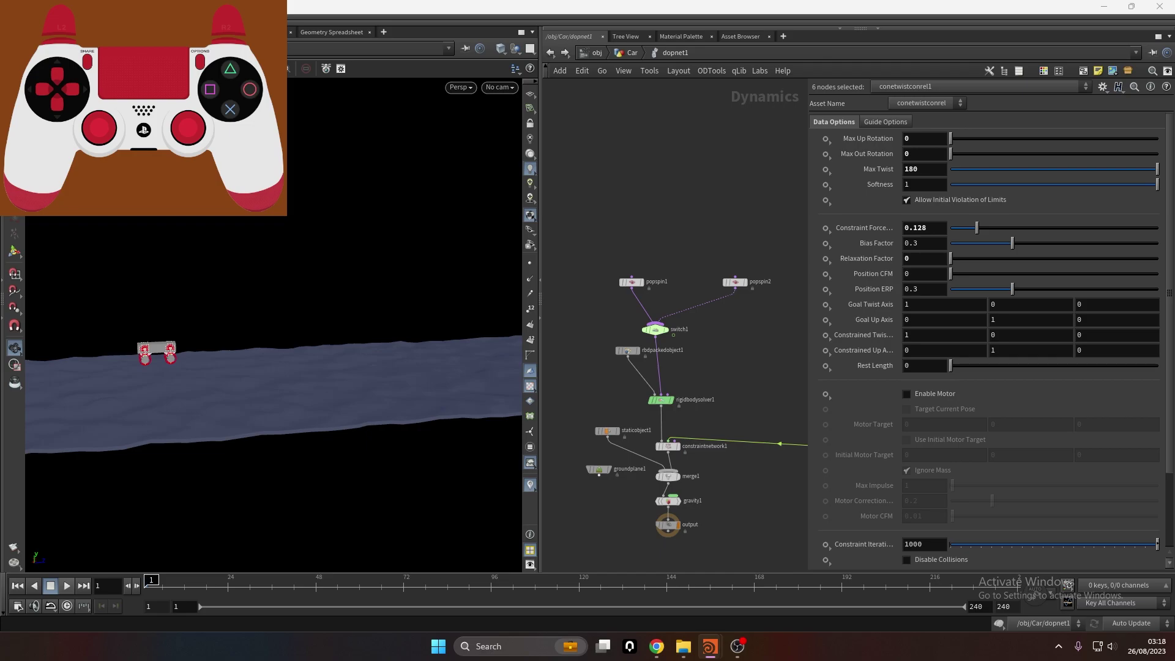
scroll(679, 397, up, 3)
drag(777, 335, 759, 335)
Examine the car's starting position on the terrain and the rearranged solver network
scroll(301, 336, up, 8)
scroll(622, 136, up, 8)
scroll(401, 246, up, 5)
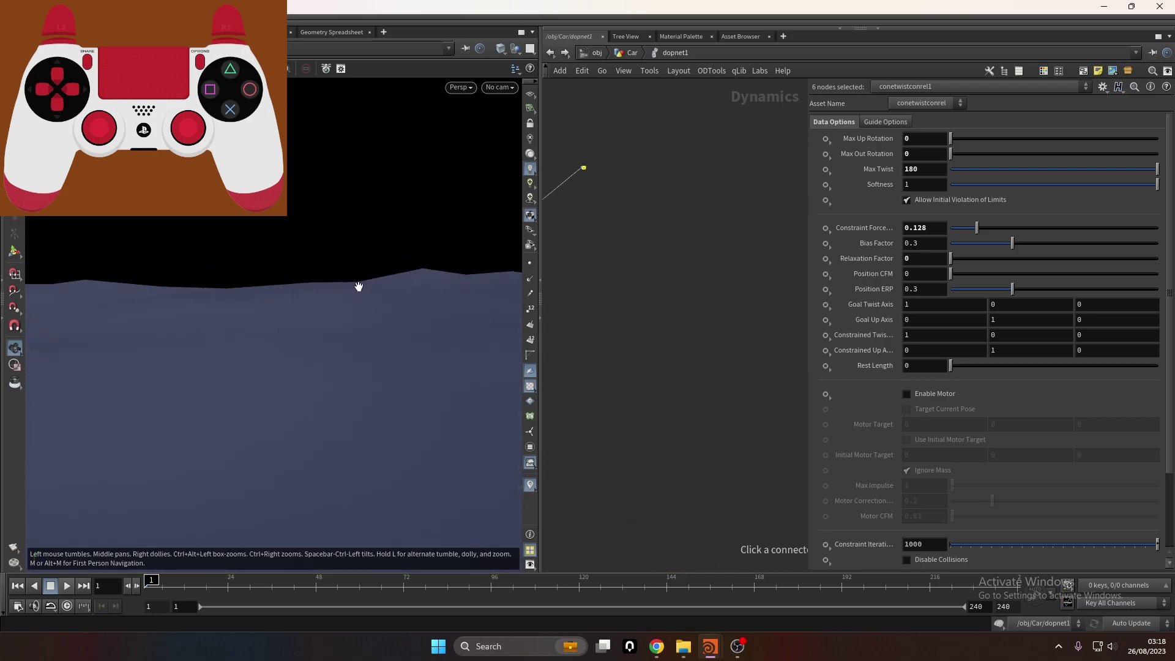
scroll(358, 286, down, 10)
scroll(361, 282, up, 5)
scroll(713, 220, up, 2)
click(681, 243)
scroll(664, 246, up, 10)
scroll(670, 265, down, 6)
scroll(573, 241, up, 4)
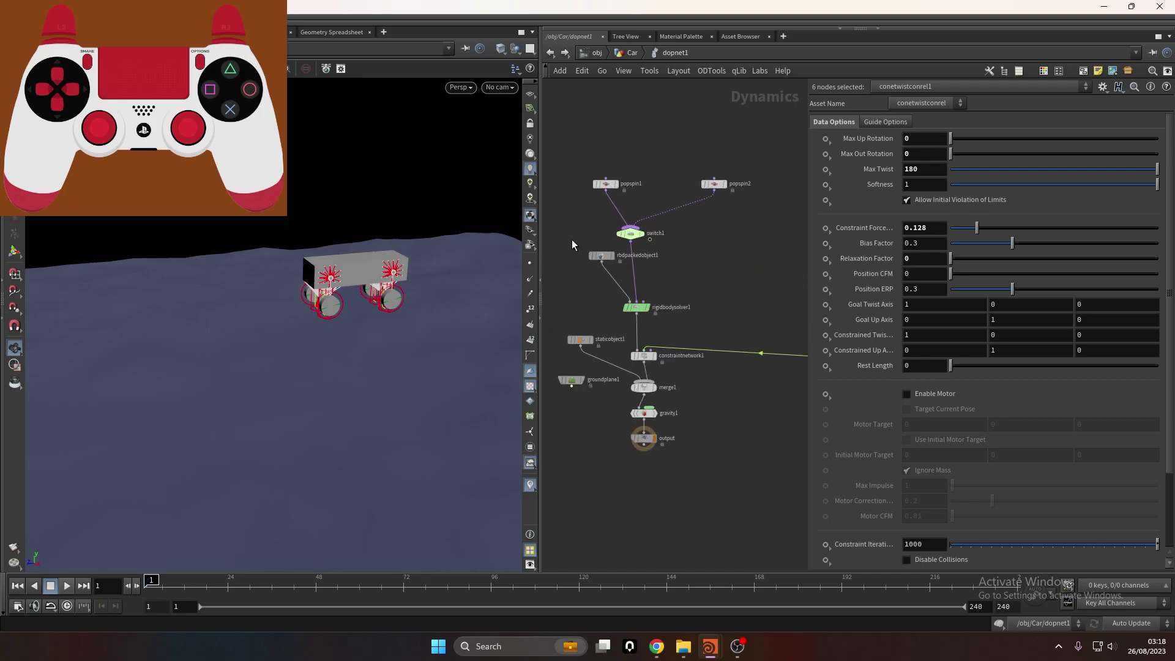
Add a SOP Solver node connected to the free input of rigidbodysolver1
scroll(627, 294, up, 5)
key(Tab)
text(sop)
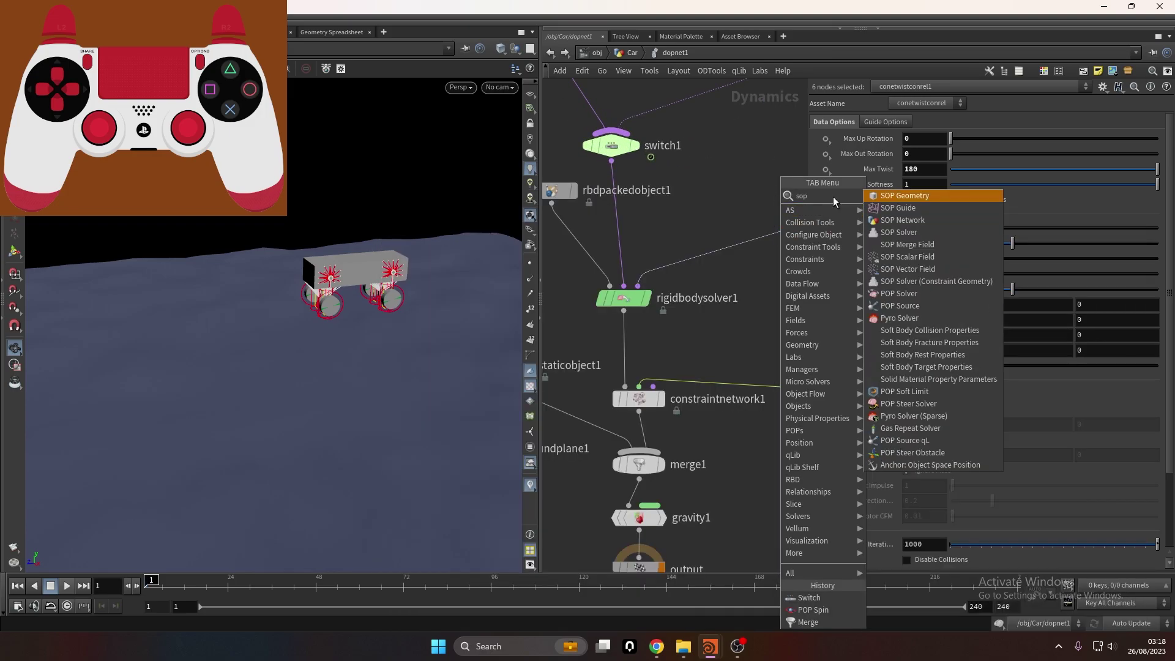
click(908, 232)
click(779, 232)
middle_drag(779, 236, 732, 239)
scroll(732, 240, up, 4)
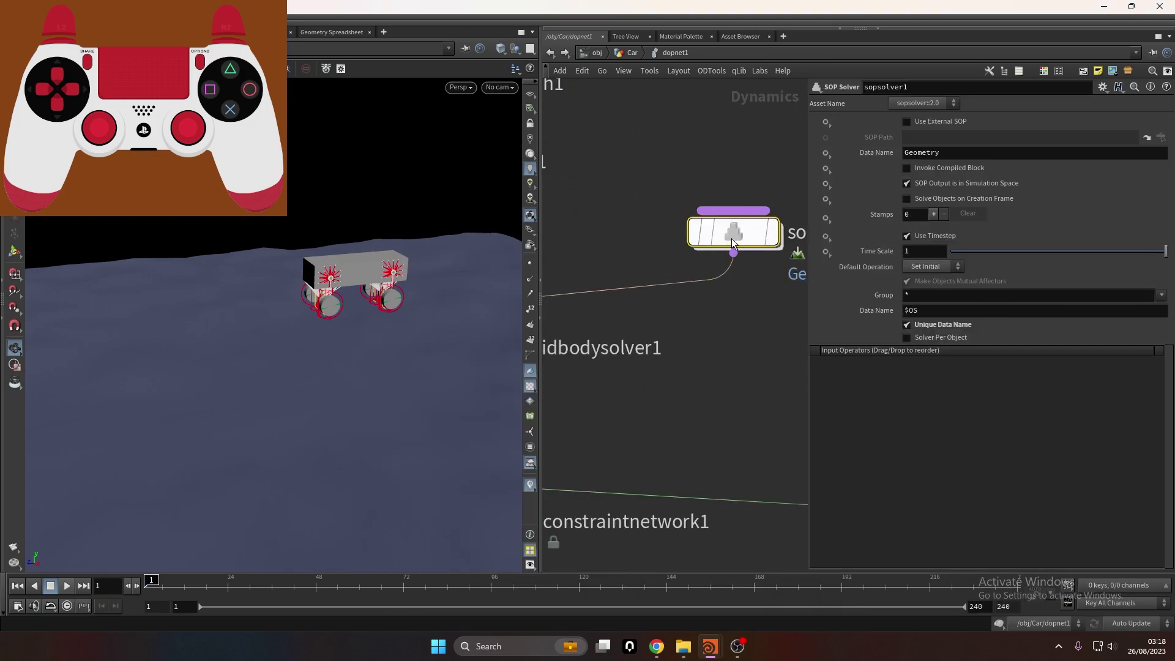
Open sopsolver1, insert a Split node between dop_geometry and OUT, and display its result
double_click(733, 242)
drag(654, 325, 661, 458)
click(700, 326)
key(Tab)
text(split)
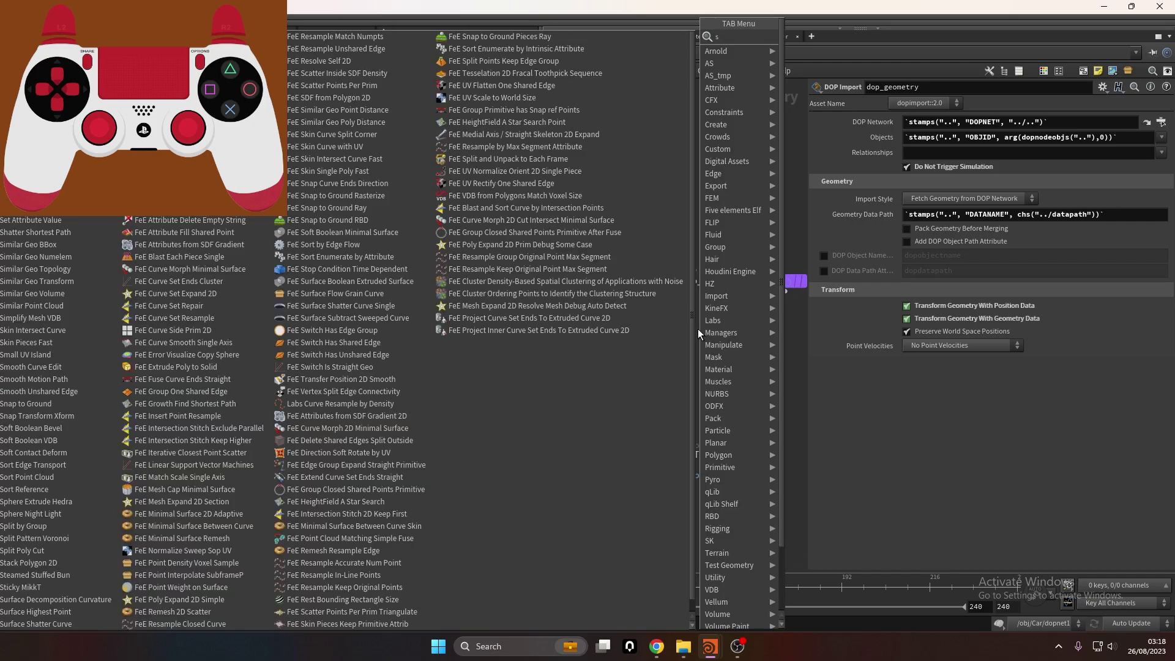
key(Return)
click(664, 336)
drag(665, 338, 661, 351)
key(r)
click(932, 123)
text(chop("/obj/chopnet1/OUT/axis5"))
key(Return)
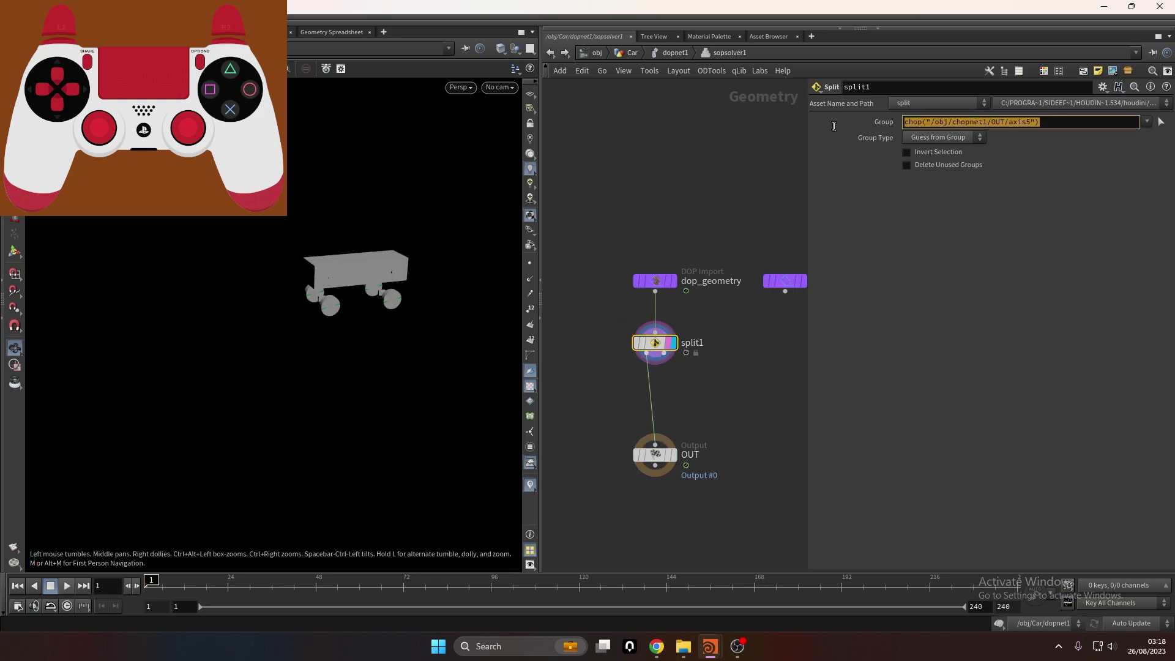
Go up to dopnet1 and copy the wheel group expression from popspin1
key(u)
middle_drag(661, 297, 764, 392)
scroll(764, 392, up, 2)
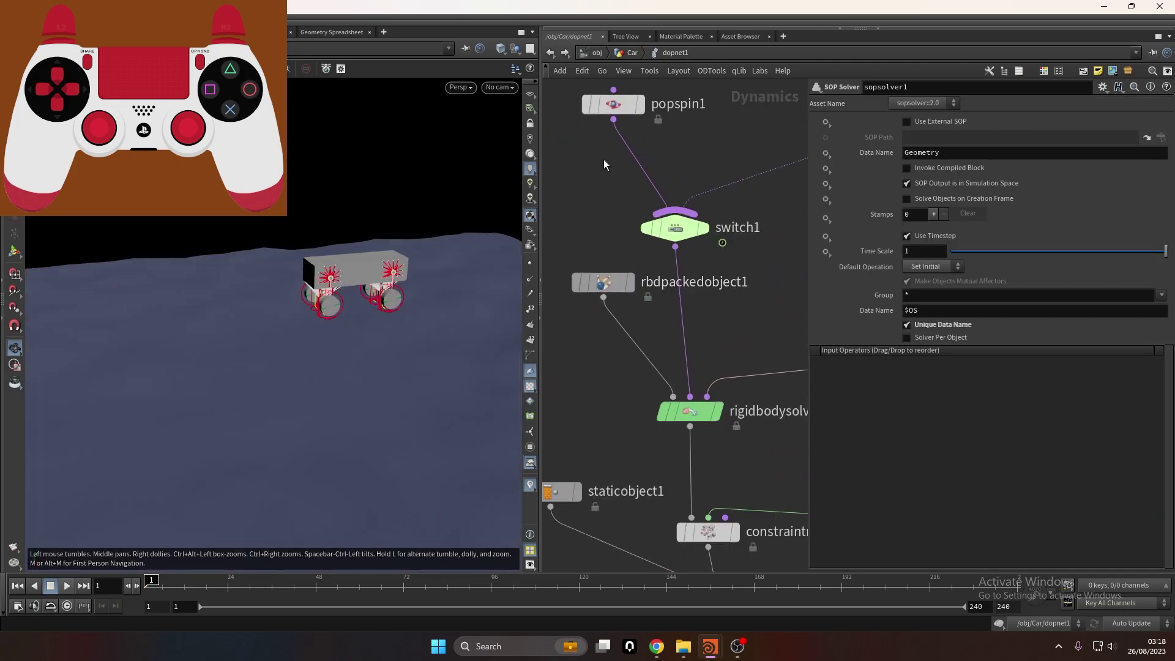
click(614, 106)
drag(910, 140, 836, 136)
key(ctrl+c)
scroll(755, 273, down, 2)
middle_drag(796, 336, 665, 349)
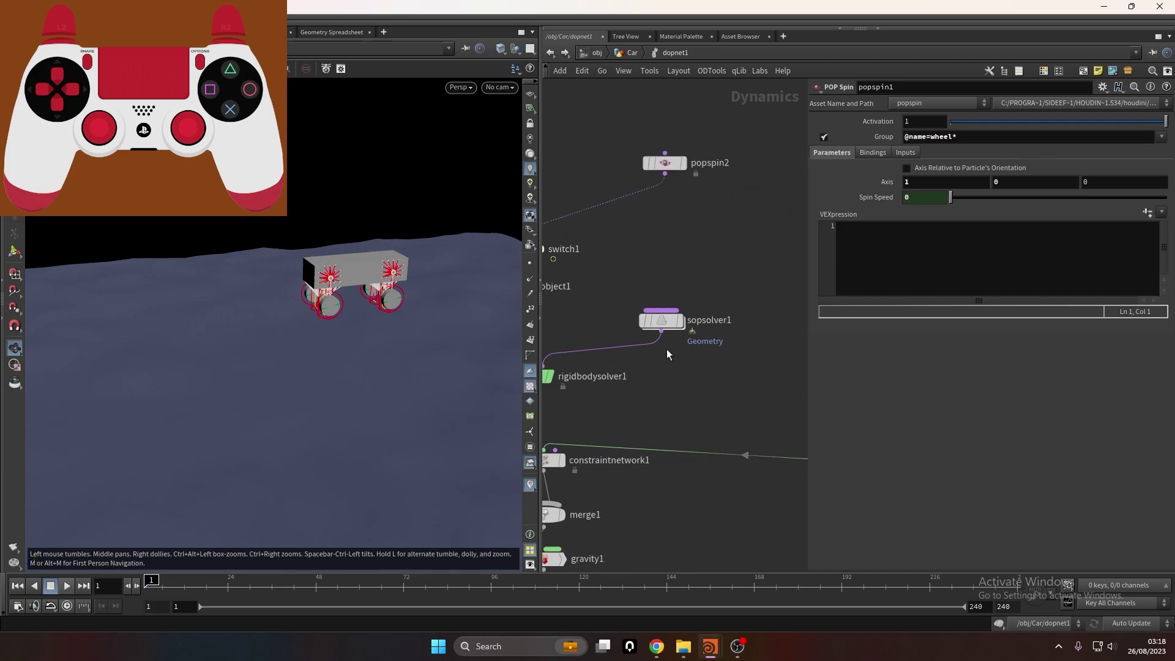
double_click(657, 313)
click(955, 122)
key(ctrl+v)
click(722, 389)
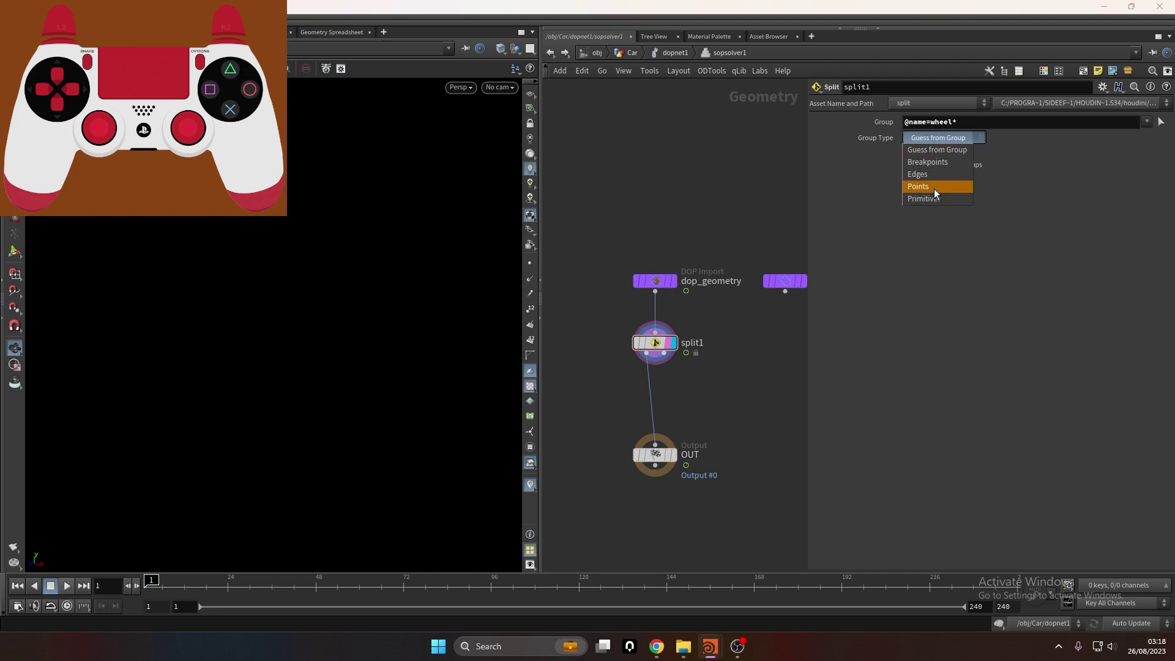
click(918, 186)
mouse_move(306, 325)
mouse_down()
mouse_move(220, 307)
mouse_move(267, 325)
mouse_move(183, 391)
mouse_move(307, 334)
mouse_up()
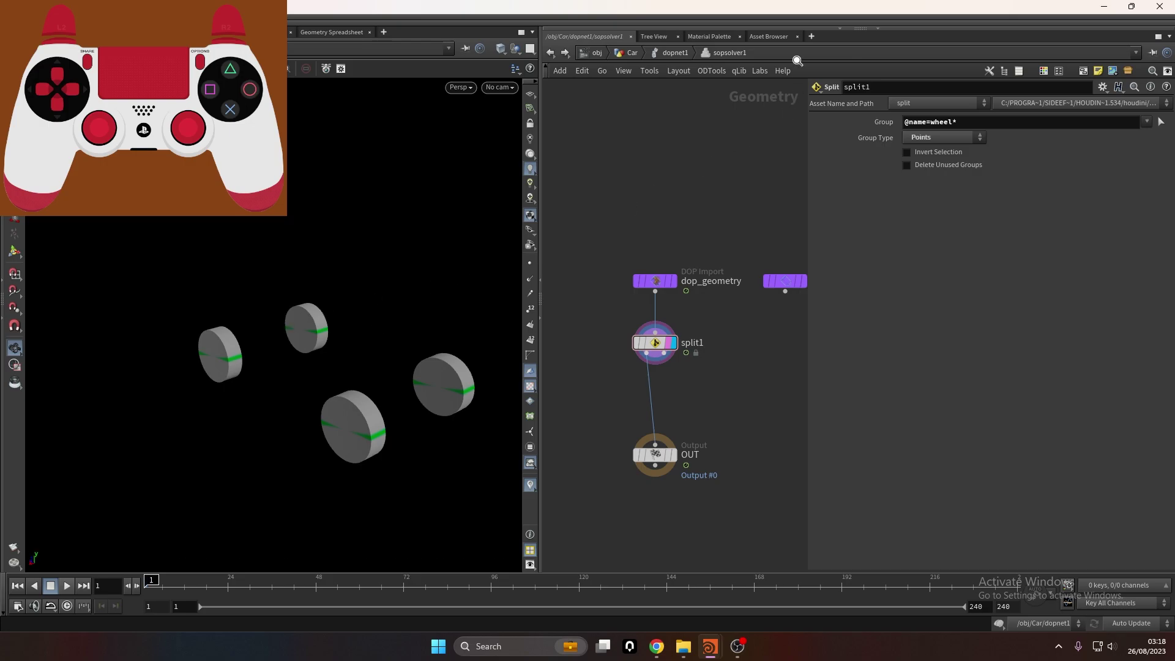
Check the whole car in dopnet1, reopen sopsolver1 and move OUT farther below split1
click(678, 53)
drag(341, 283, 290, 338)
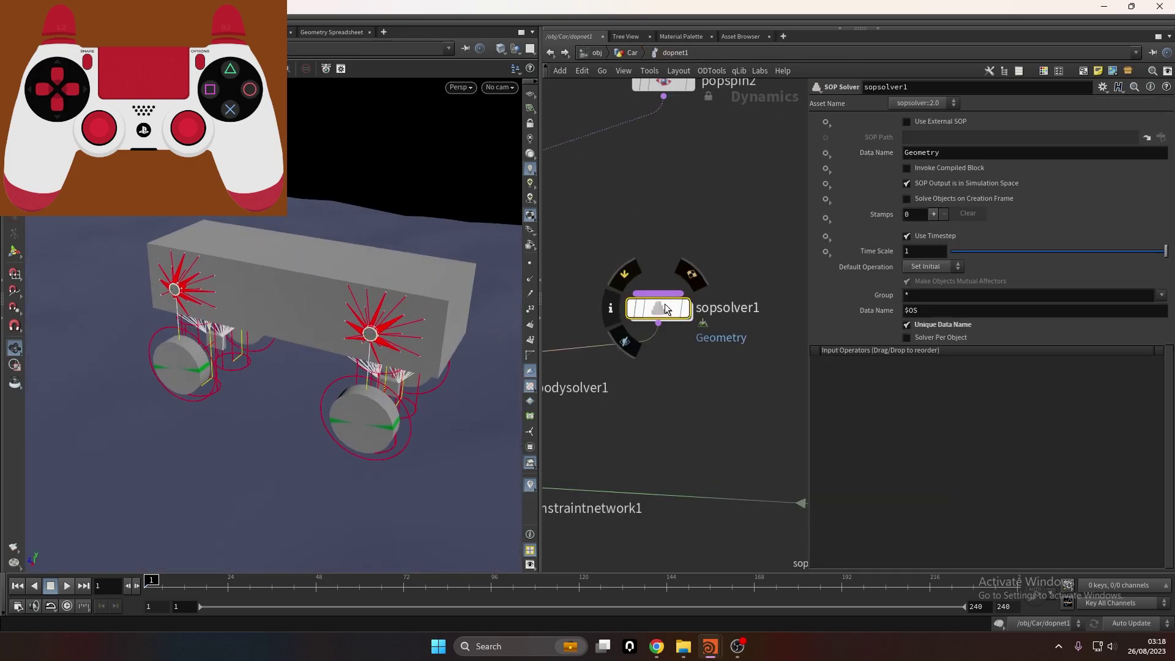
double_click(664, 308)
drag(663, 456, 655, 487)
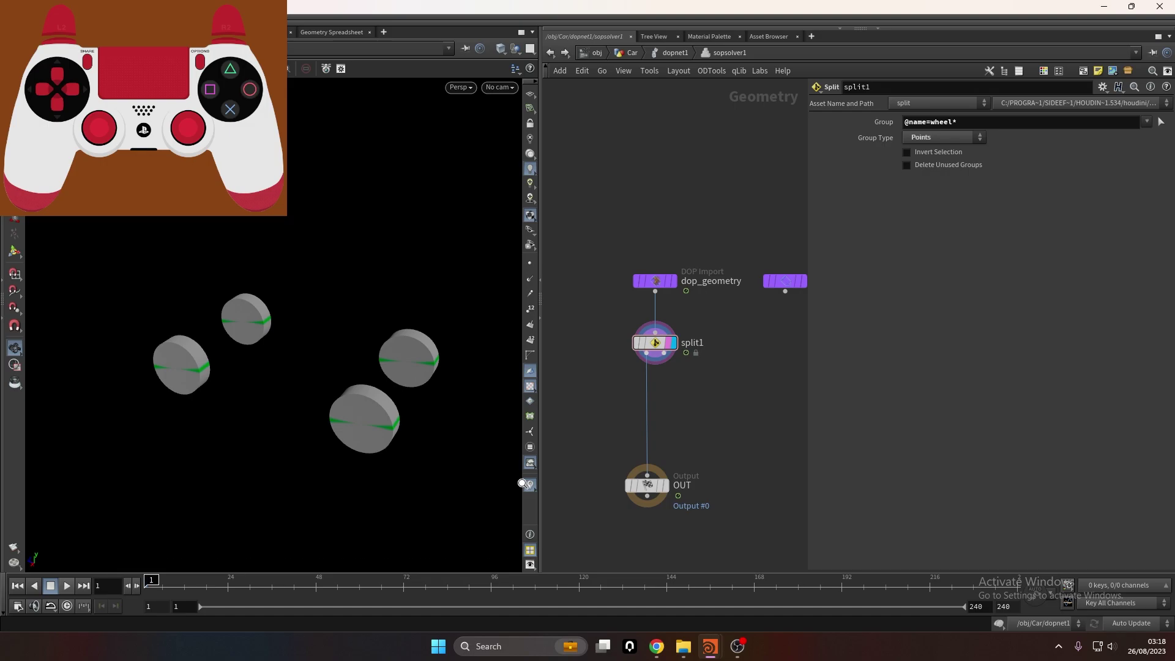
Insert a second Split node between split1 and OUT and select it
key(Tab)
key(Escape)
key(Tab)
text(spli)
key(Return)
click(655, 396)
drag(654, 398, 624, 401)
click(643, 401)
Select the wheels wheel_0 and wheel_1 in the viewport as the point group of split2
click(1162, 122)
key(9)
click(488, 106)
mouse_move(529, 329)
click(488, 106)
click(488, 106)
mouse_move(527, 303)
scroll(637, 527, down, 3)
click(611, 591)
key(Return)
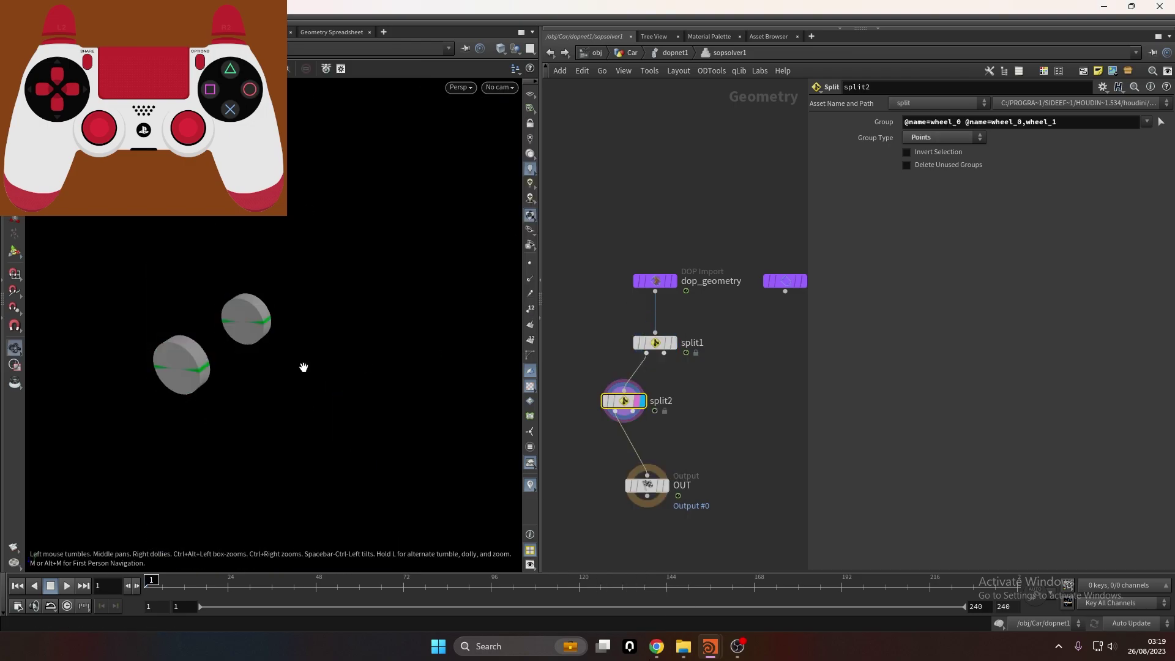
Add a For-Each Named Primitive loop after split2 and inspect the output of foreach_begin1
middle_drag(768, 457, 832, 350)
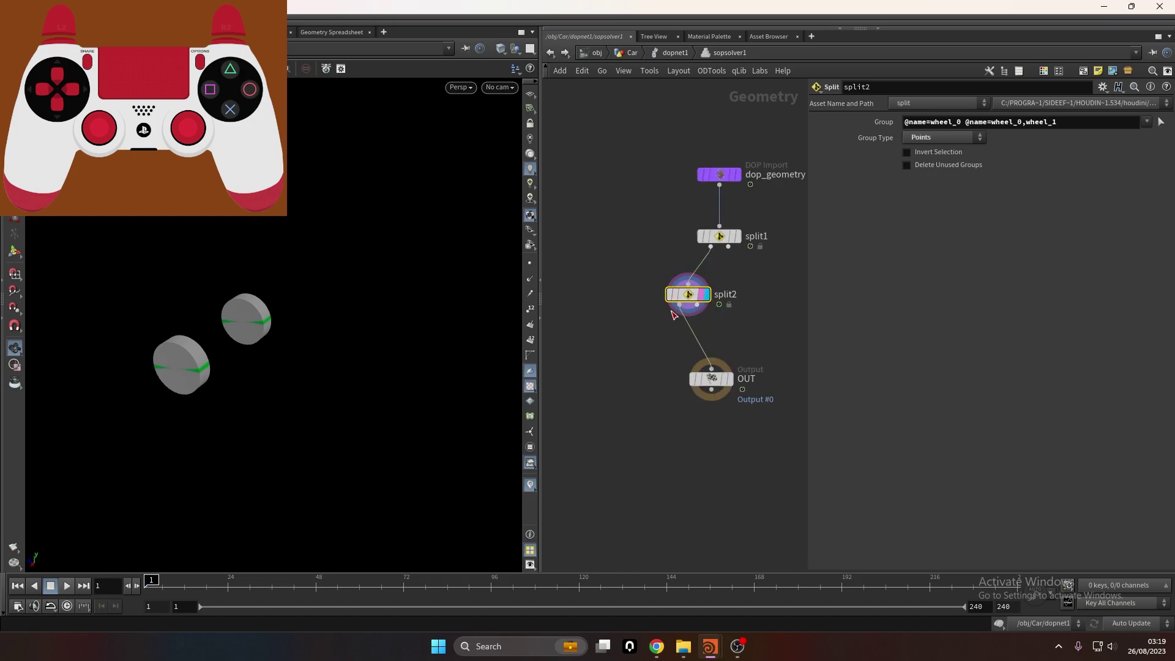
key(Tab)
text(for)
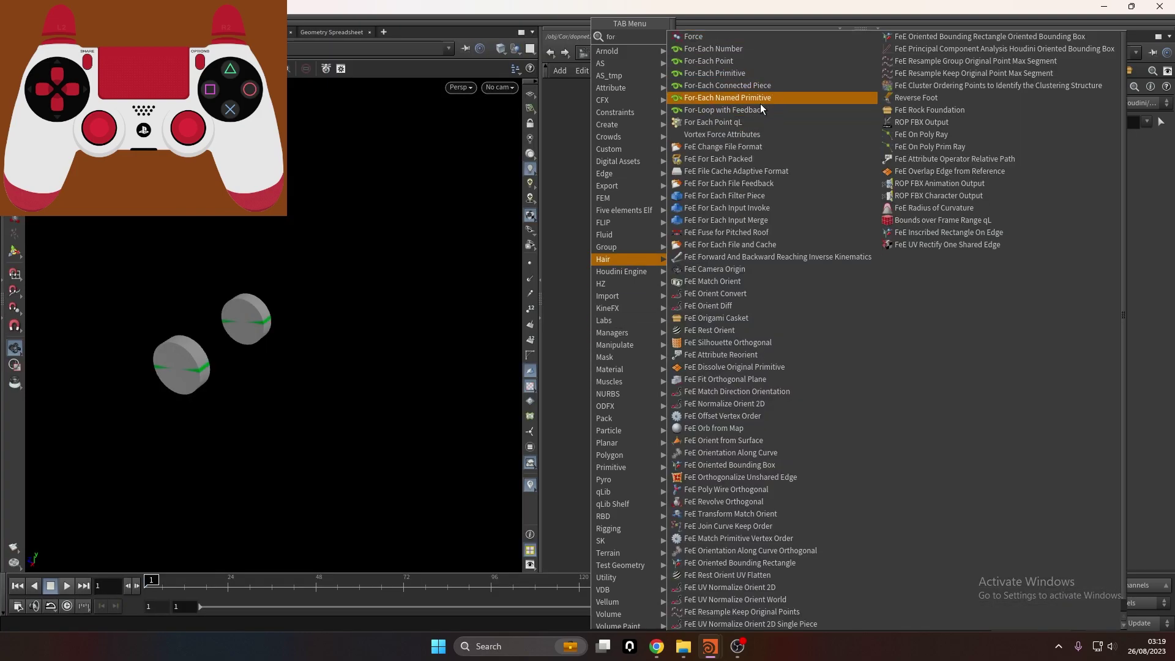
click(760, 102)
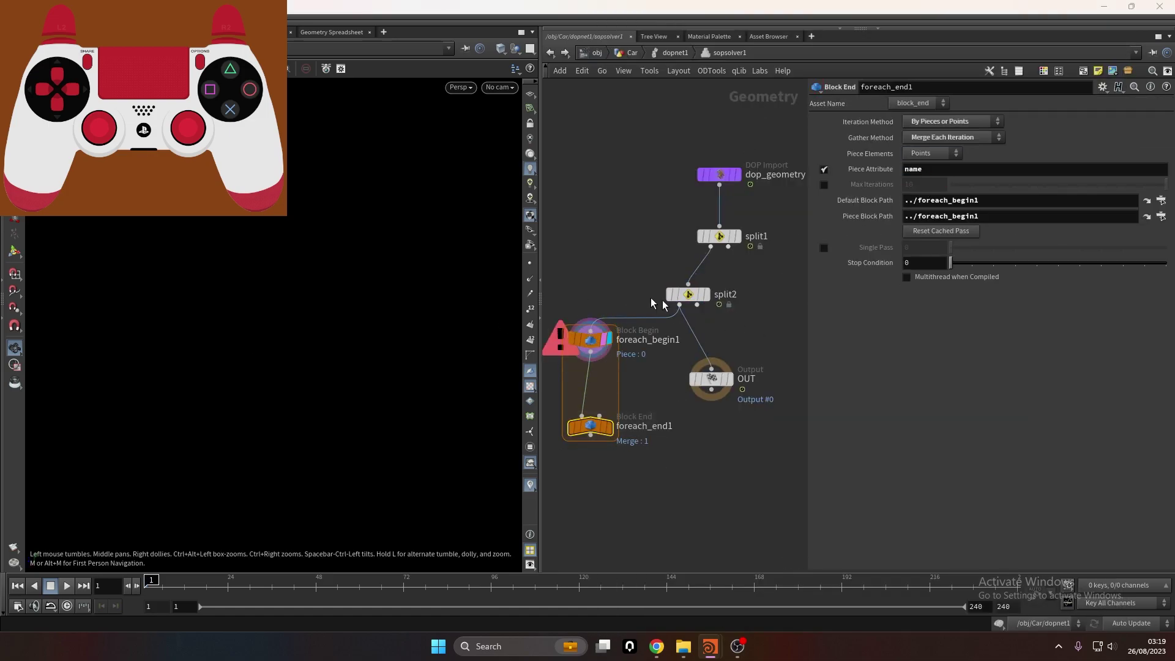
click(591, 338)
key(g)
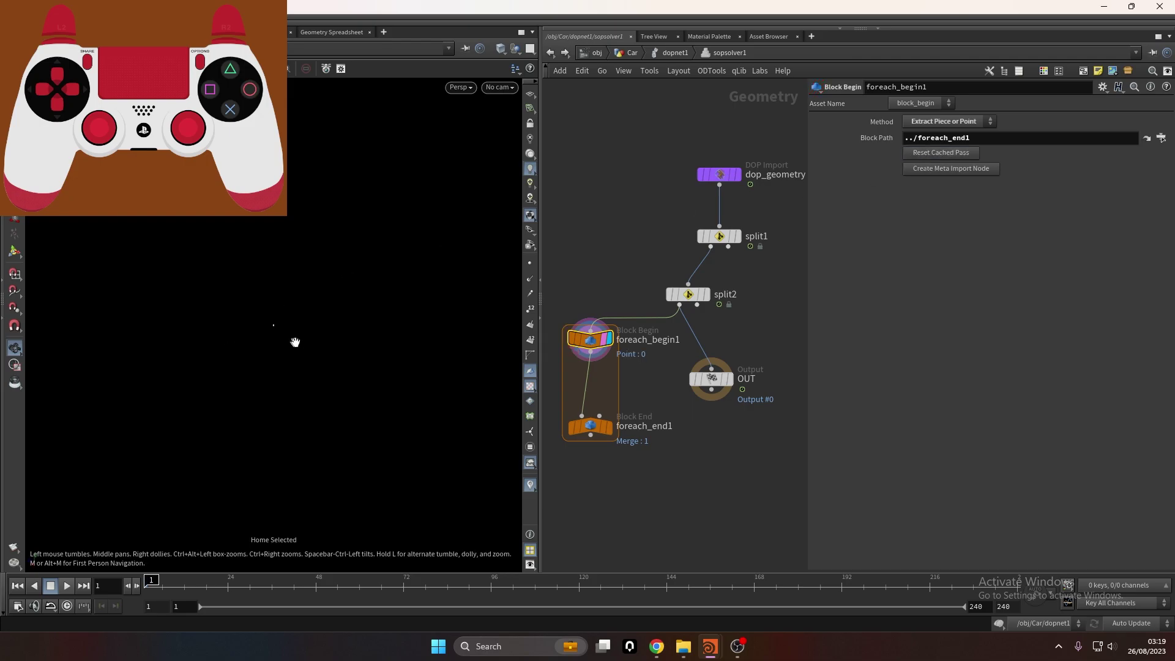
middle_click(590, 339)
scroll(597, 343, up, 3)
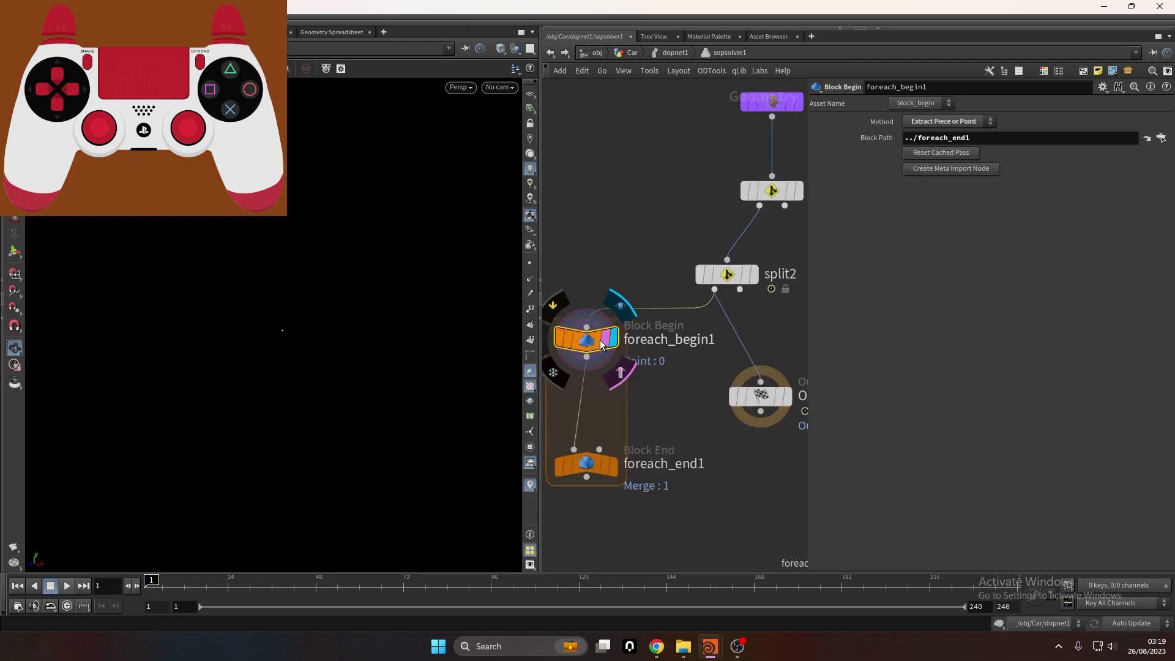
Set foreach_end1's Piece Elements to Primitives and check the loop's output in the viewport
click(576, 466)
click(929, 154)
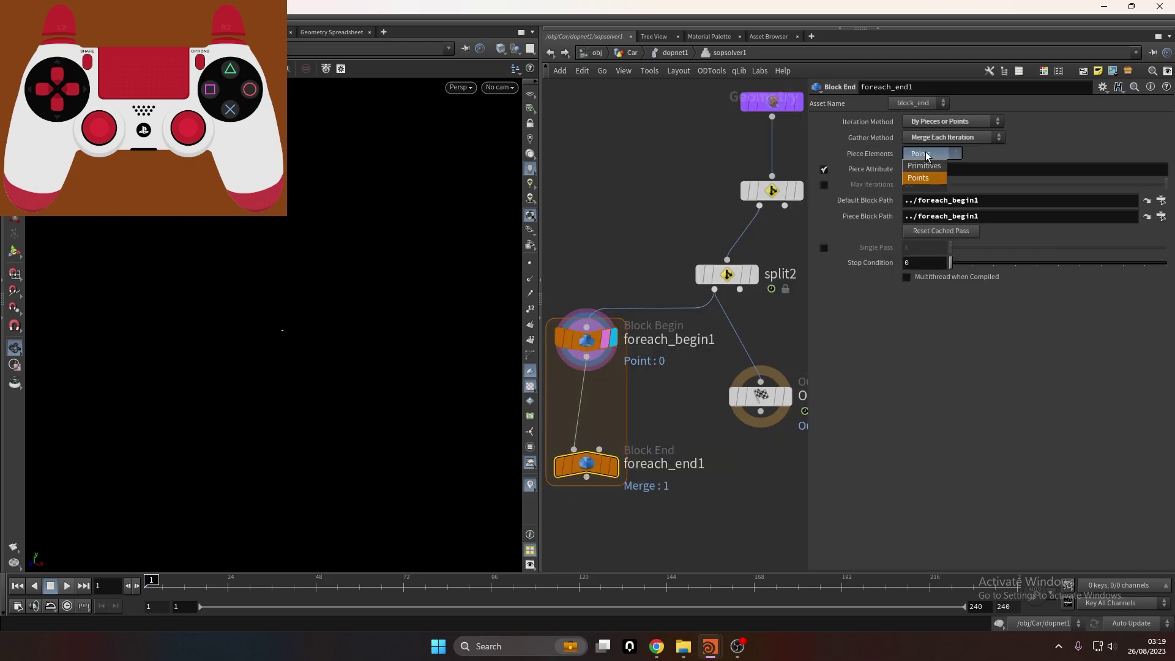
click(604, 256)
click(928, 154)
click(927, 167)
middle_click(606, 343)
key(space+g)
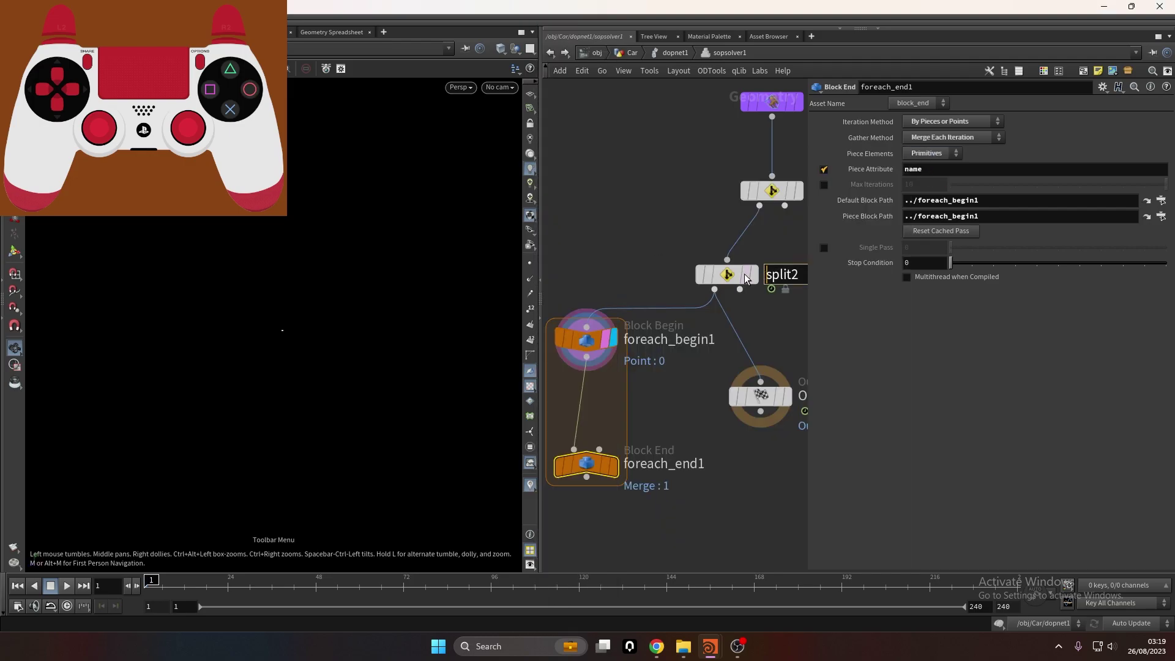
Display split2 and frame its separated wheels in the viewport
click(754, 275)
middle_click(752, 275)
key(space+g)
drag(289, 271, 314, 262)
Insert a Connectivity node between split2 and foreach_begin1 and set its Connectivity Type to Primitive
key(Tab)
text(conn)
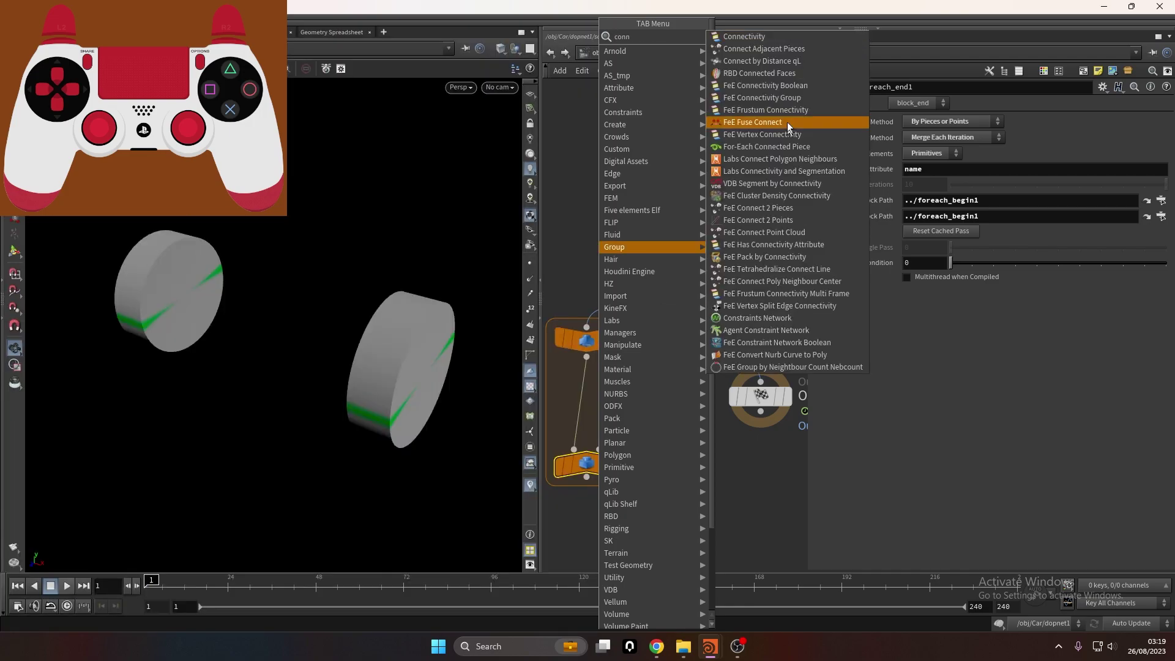
key(Return)
click(635, 307)
click(929, 122)
click(923, 147)
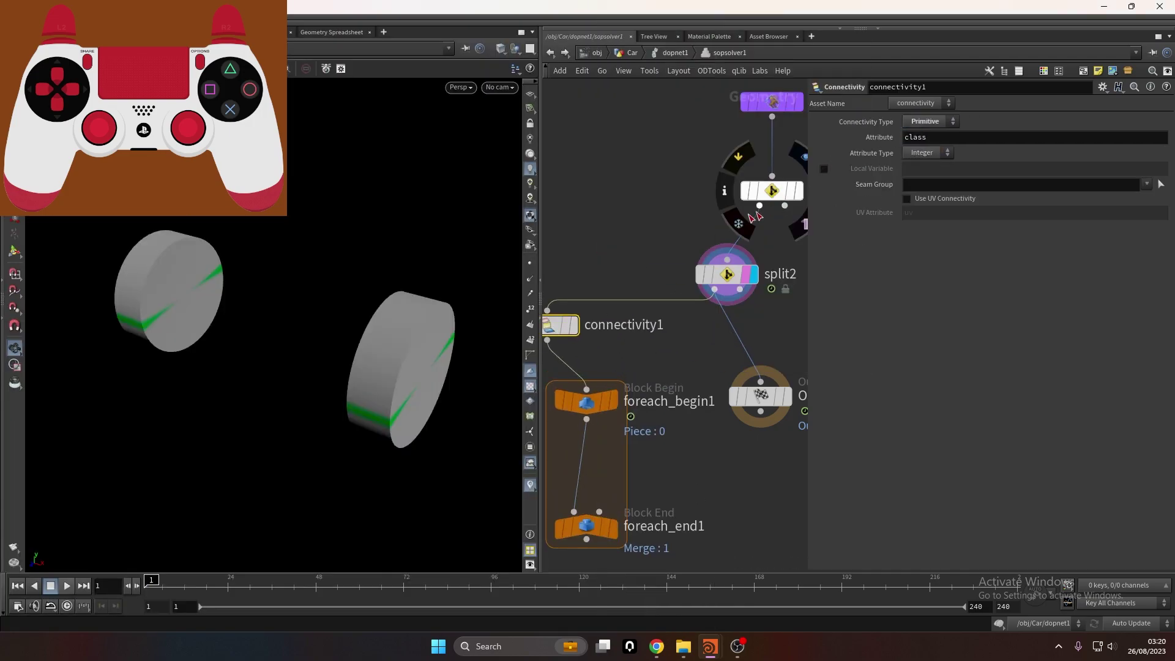
Set foreach_end1's Piece Attribute to connectivity1's class attribute
middle_drag(668, 232, 741, 157)
click(674, 453)
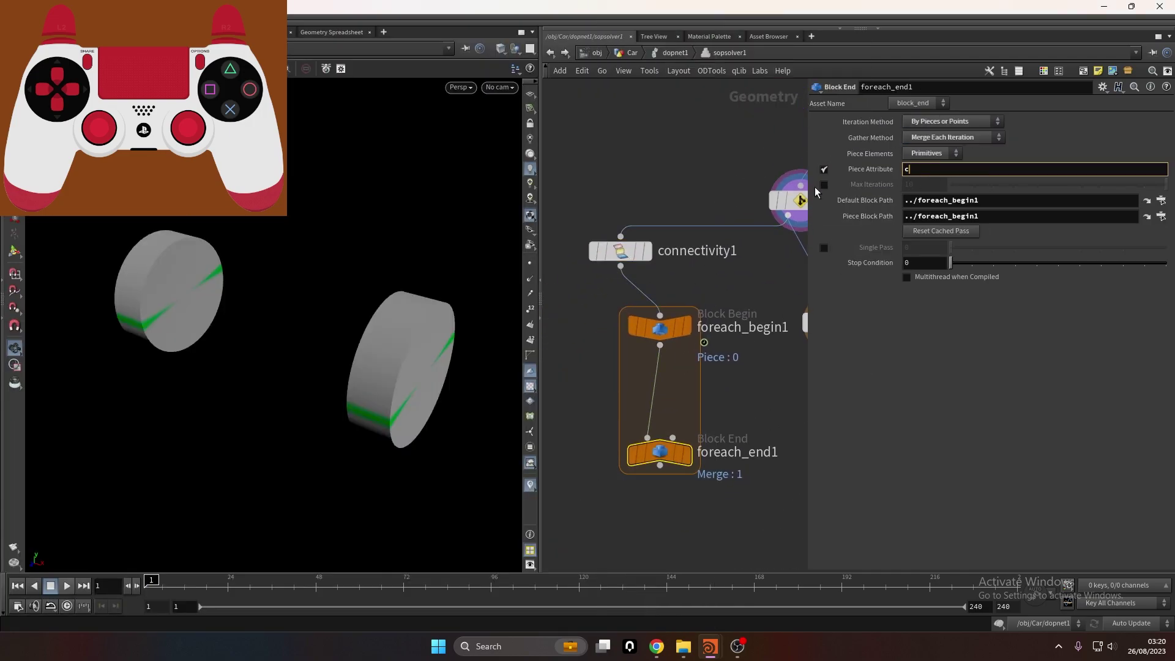
click(747, 452)
Reset foreach_begin1's cached pass and inspect the extracted wheel piece in the viewport
click(668, 329)
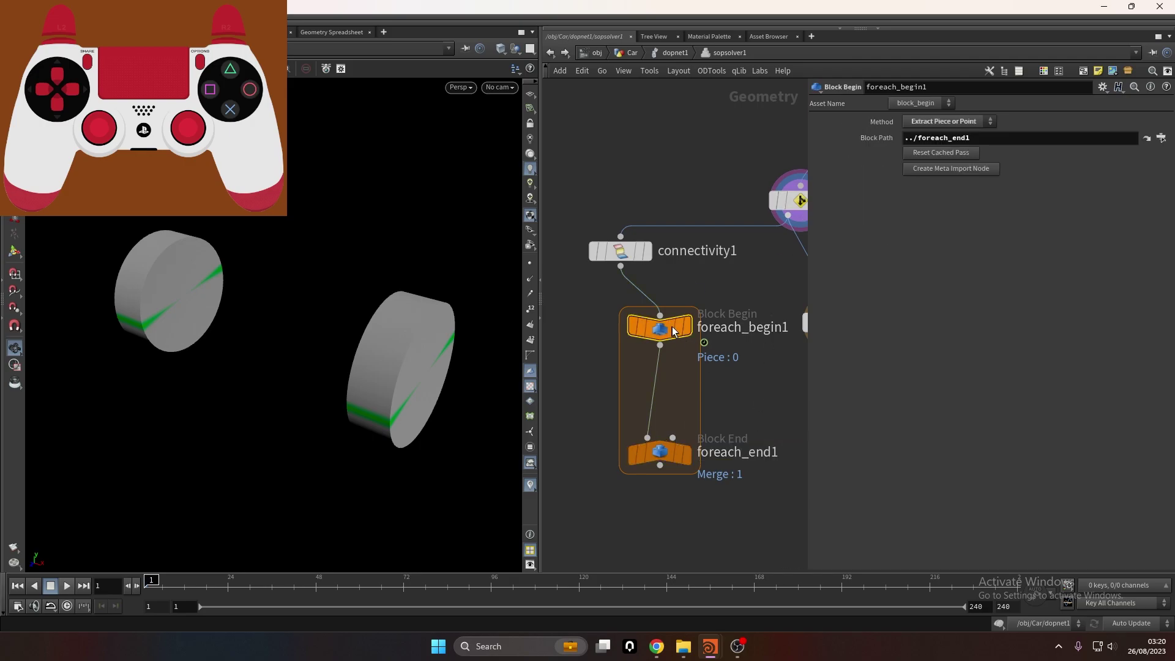
click(688, 326)
click(943, 156)
key(f)
scroll(304, 344, down, 5)
drag(336, 355, 406, 345)
Insert a Transform node between foreach_begin1 and foreach_end1 and display it
key(Tab)
text(tra)
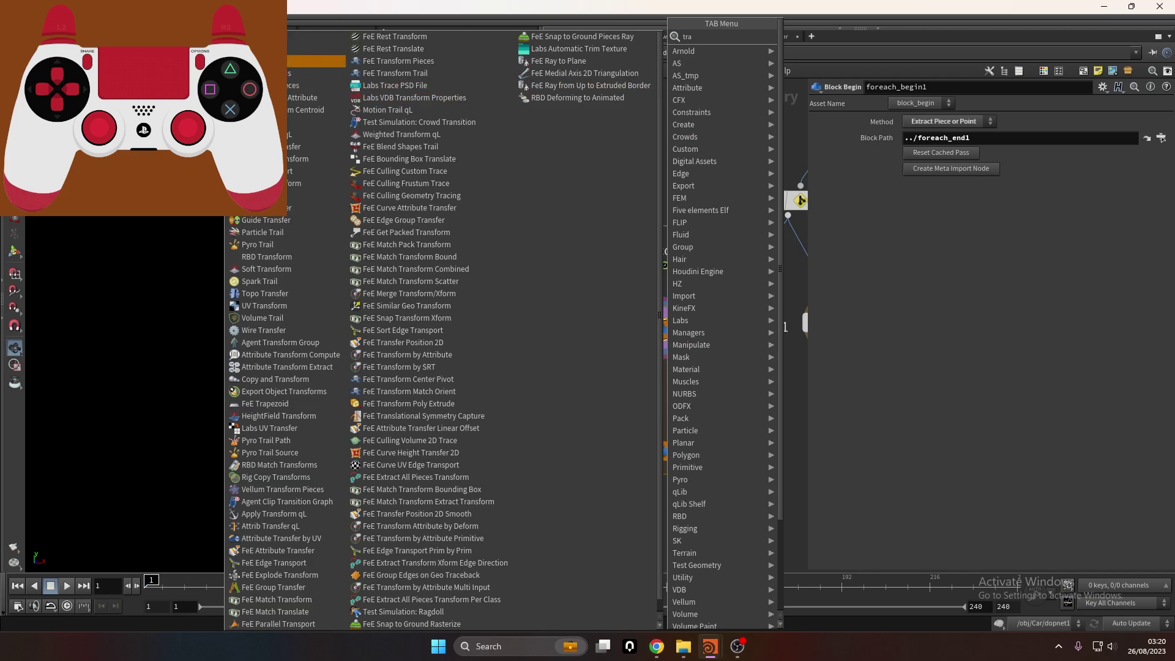
click(311, 62)
click(660, 377)
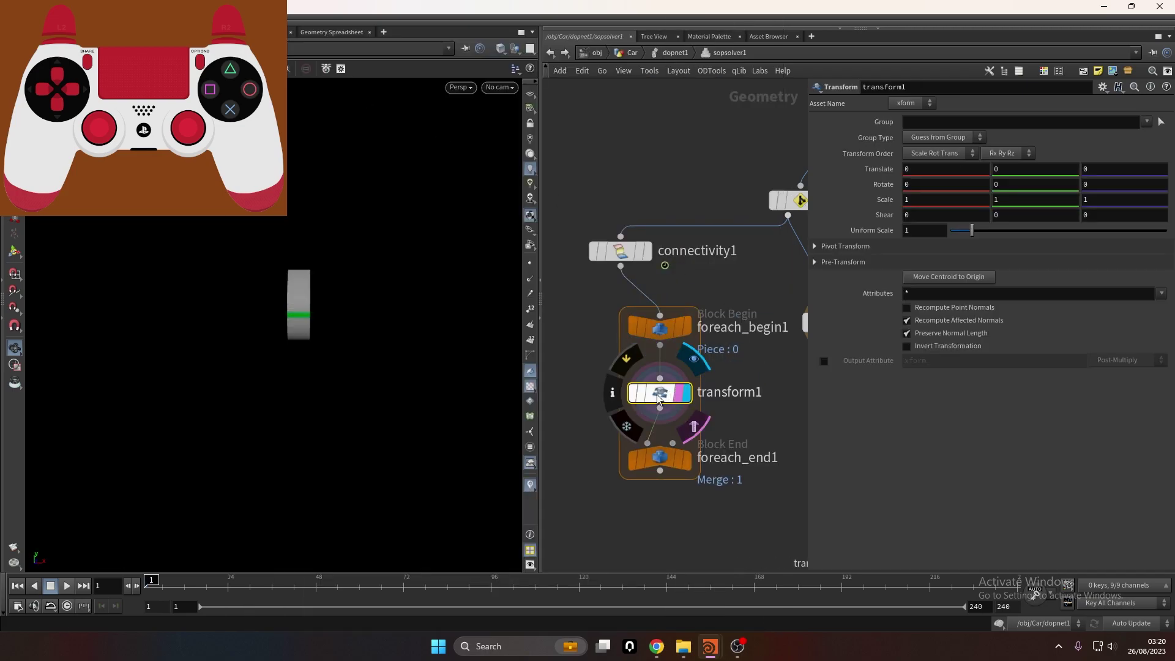
Set transform1's Pivot Translate to $CEX, $CEY and $CEZ, and show its transform handle on the wheel
click(835, 248)
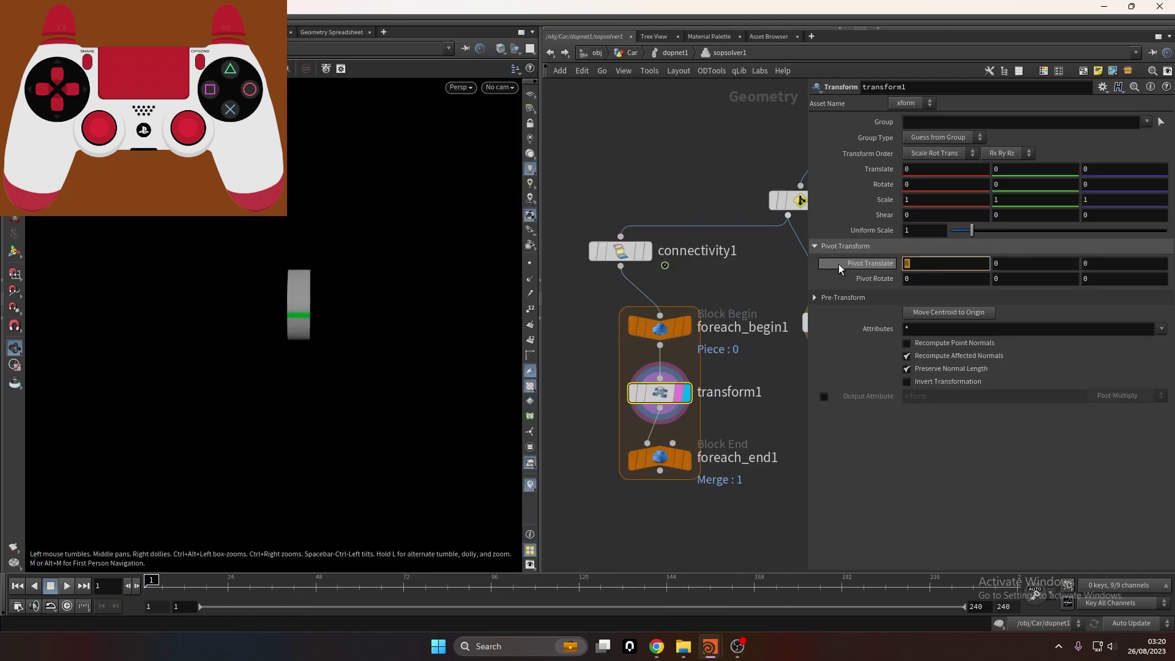
text($CEX)
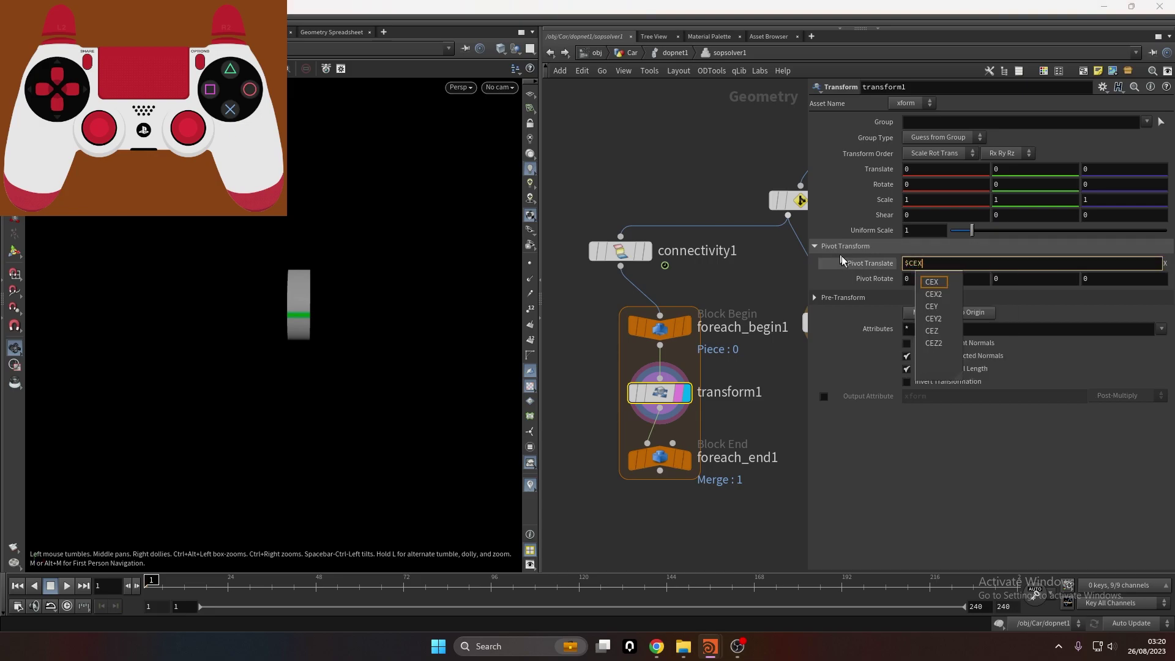
key(Return)
key(Tab)
text($CEY)
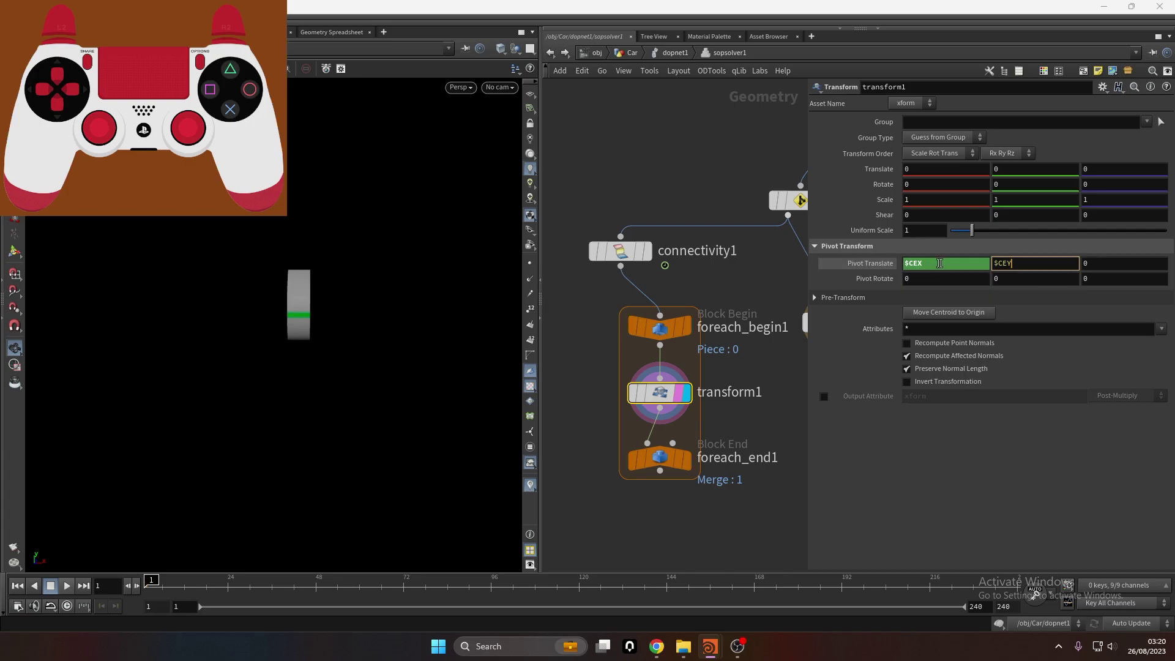
key(Return)
key(Tab)
text($CEZ)
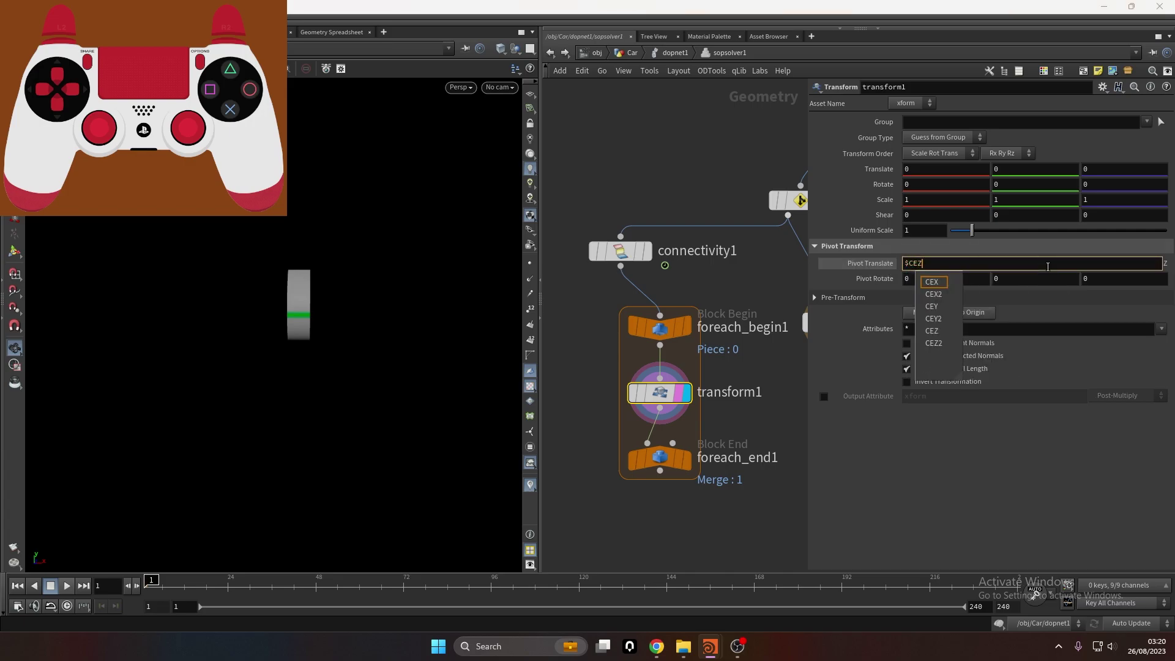
key(Return)
click(676, 401)
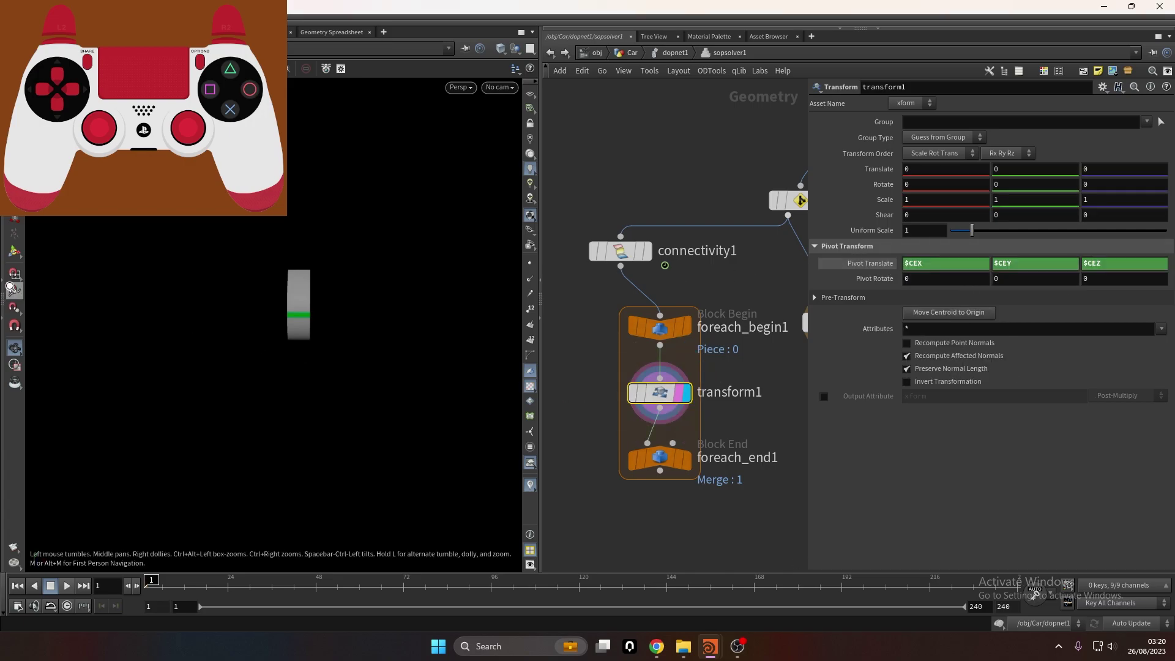
click(16, 252)
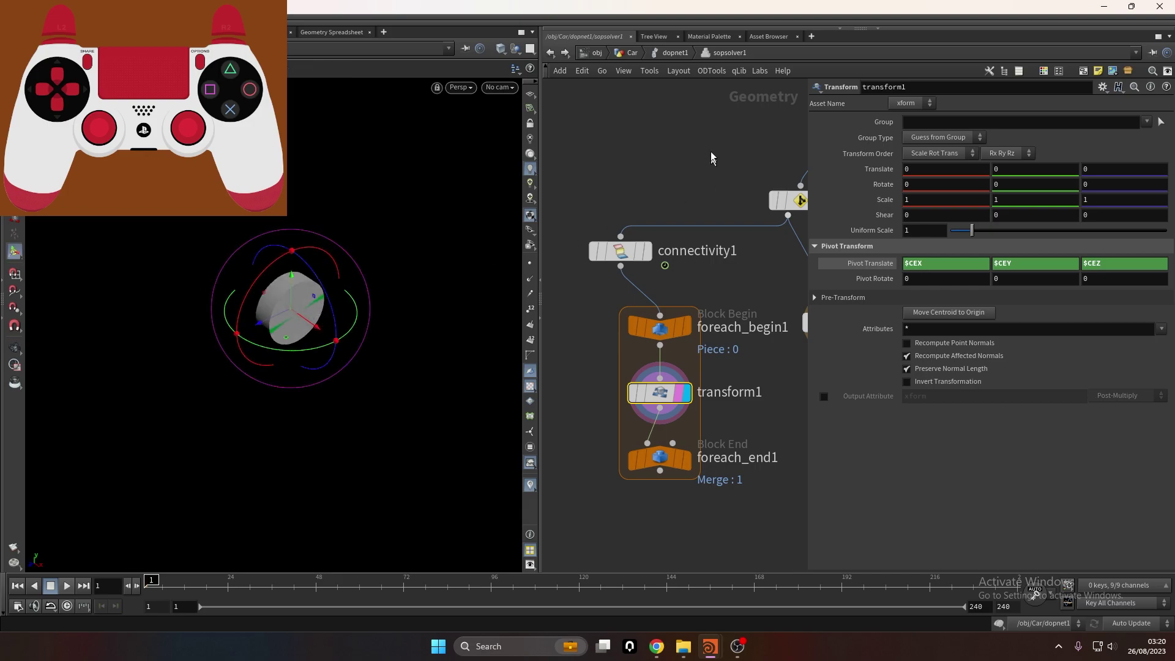
Return to the Car geometry network, add a second Null below null1 and display it
click(631, 54)
scroll(649, 263, up, 5)
mouse_move(663, 280)
key(Tab)
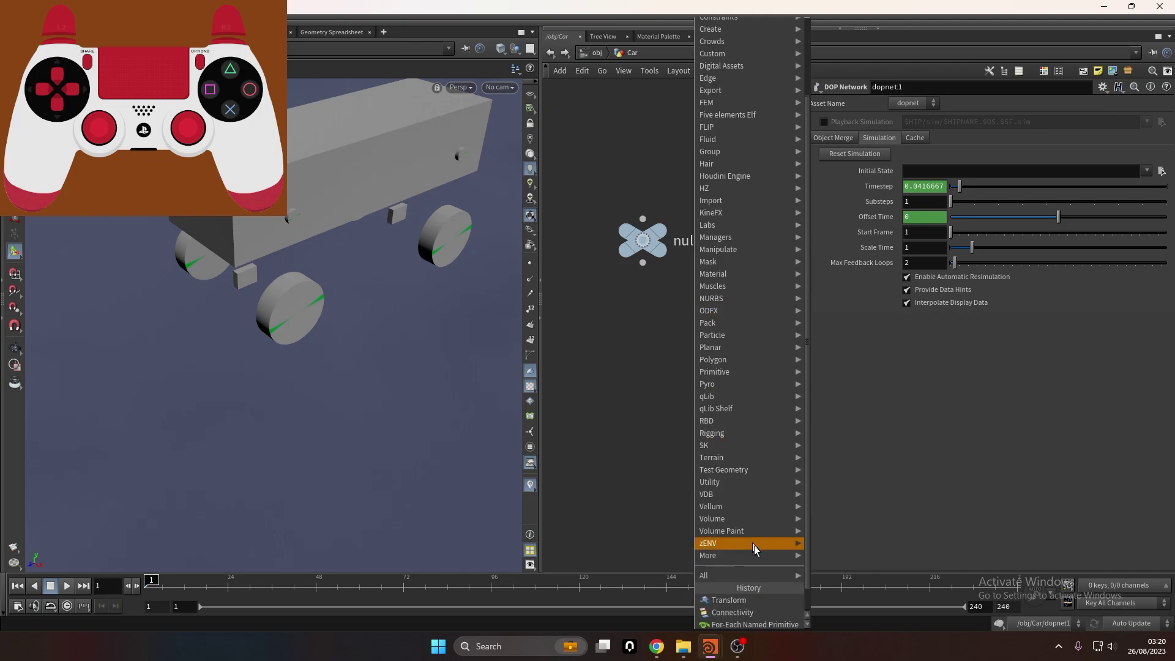
click(750, 623)
click(637, 349)
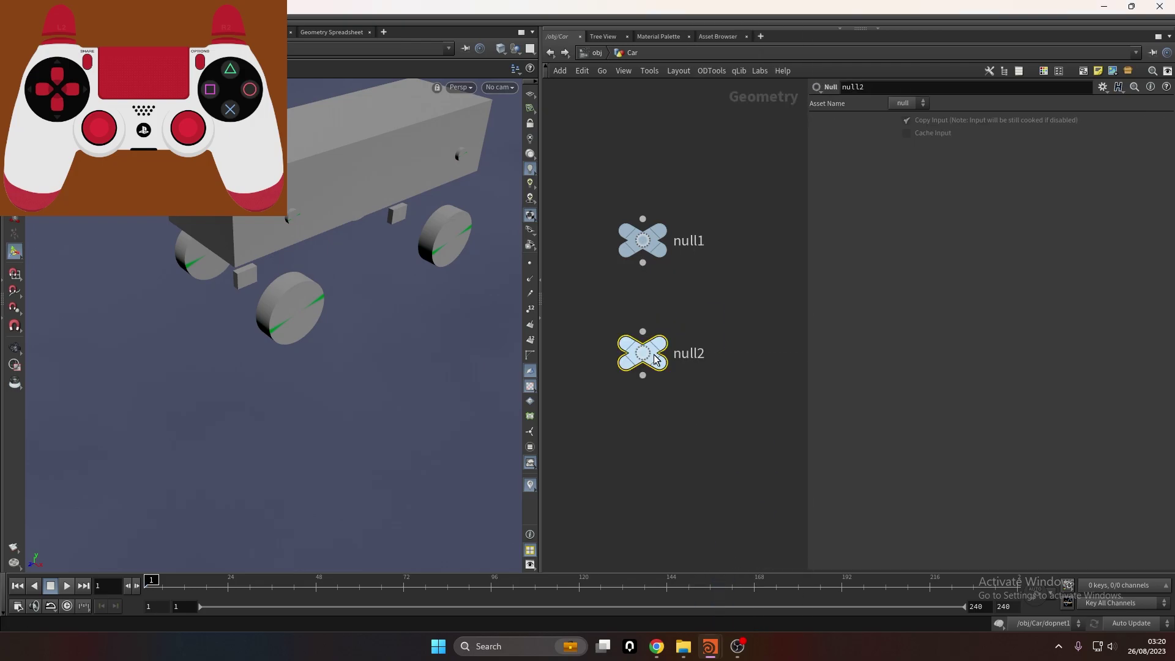
click(674, 313)
Edit null2's parameter interface: add a Float parameter and make the two default input parameters invisible
click(1103, 87)
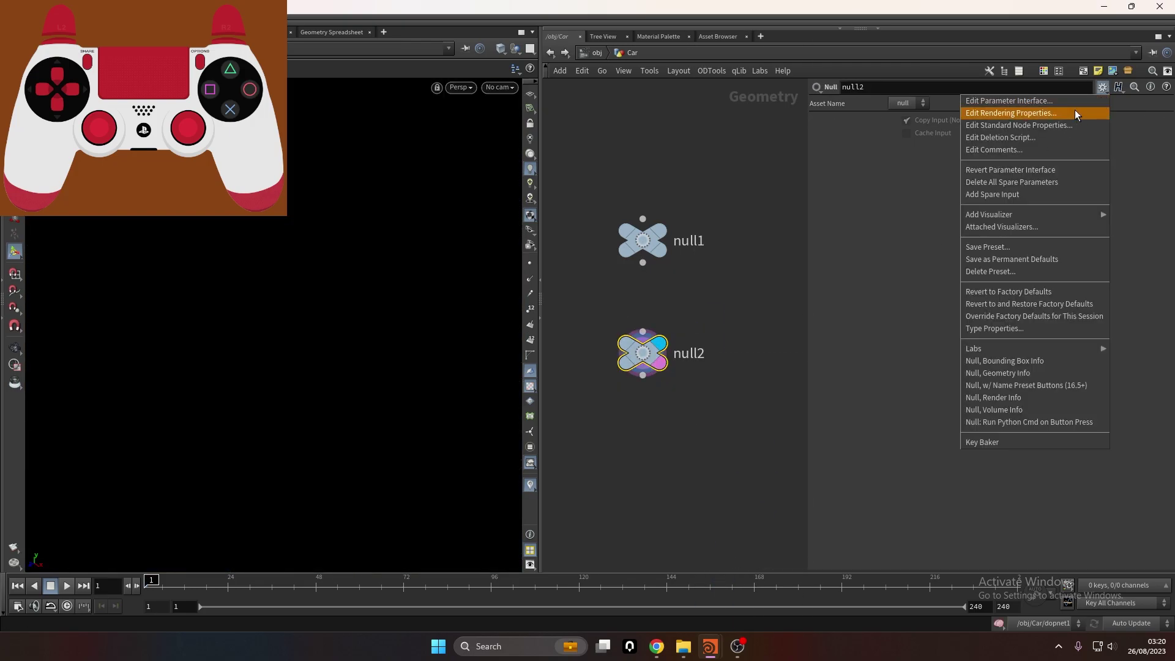
click(1072, 101)
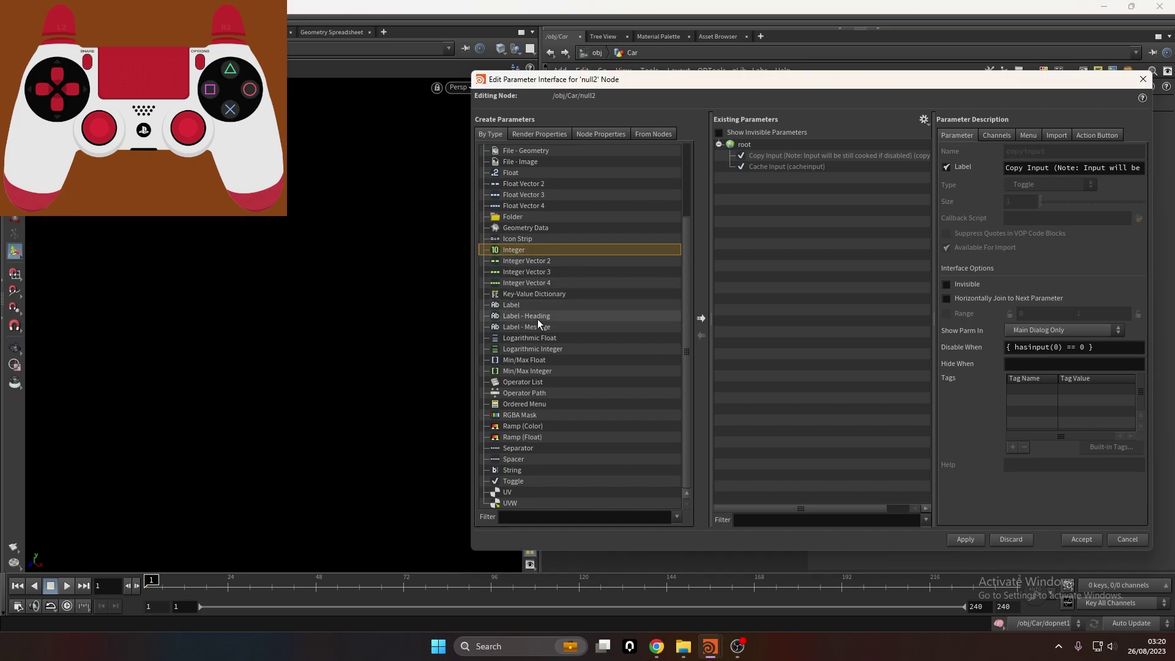
scroll(509, 239, up, 3)
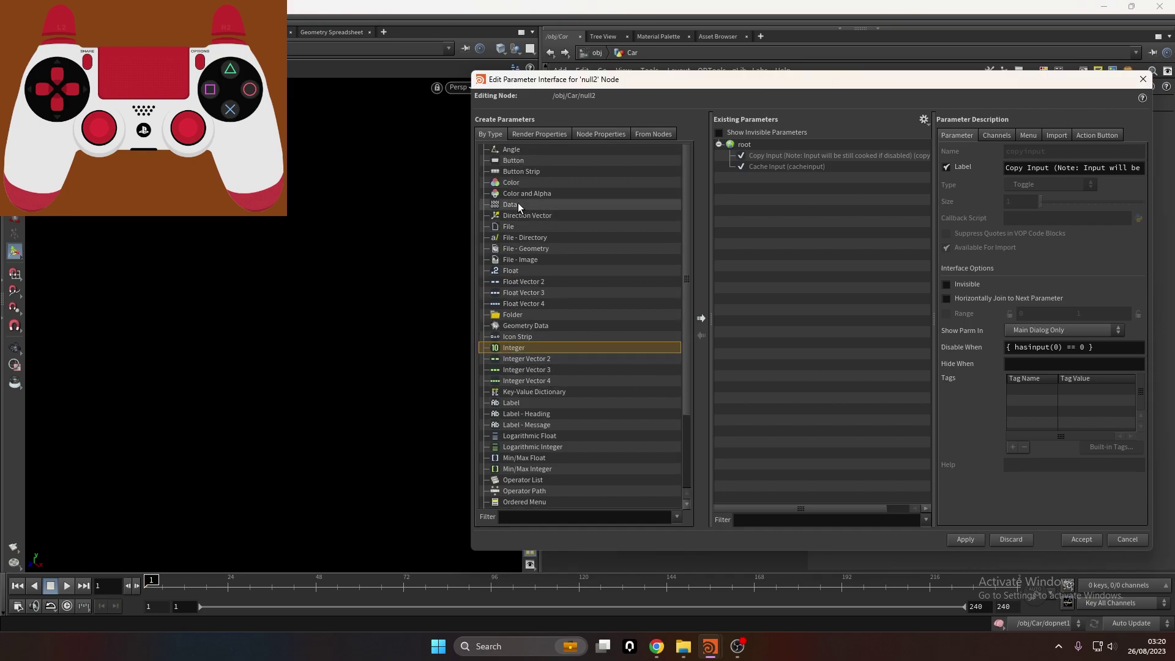
click(525, 150)
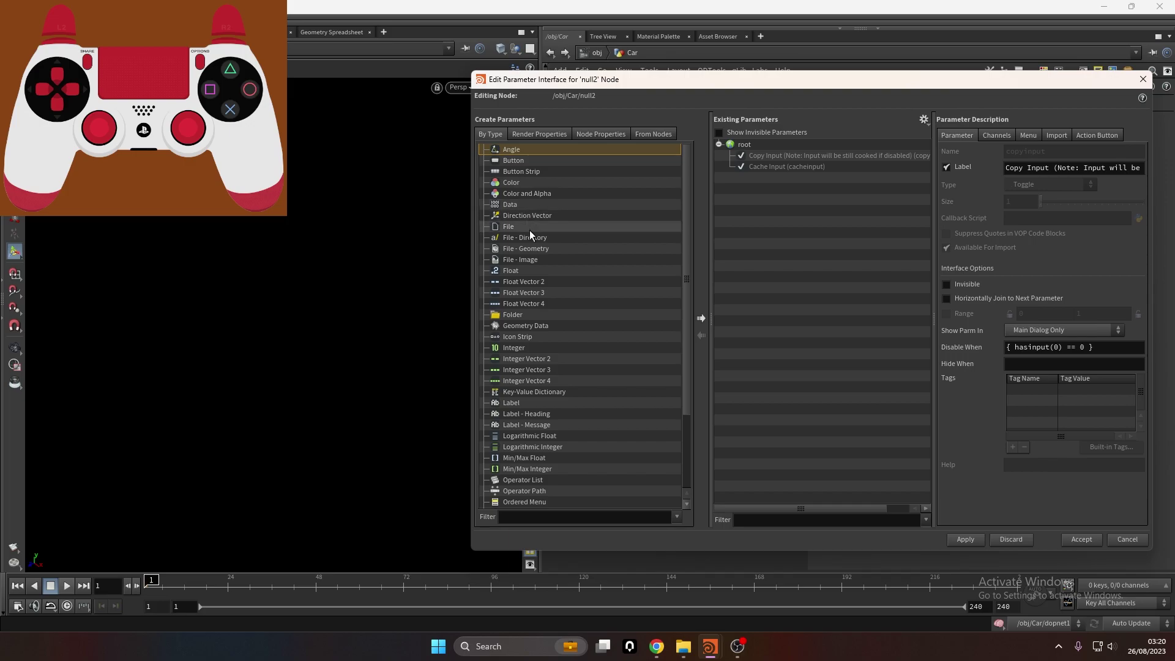
click(512, 270)
drag(511, 270, 751, 178)
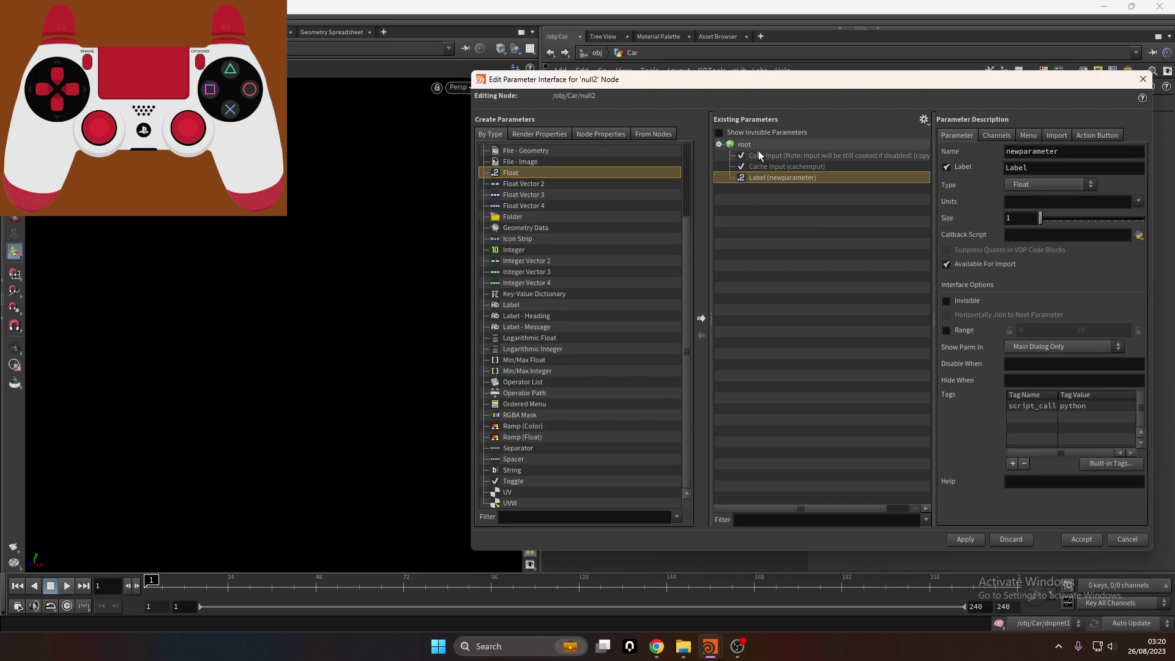
click(758, 157)
shift+click(764, 166)
click(964, 287)
click(872, 157)
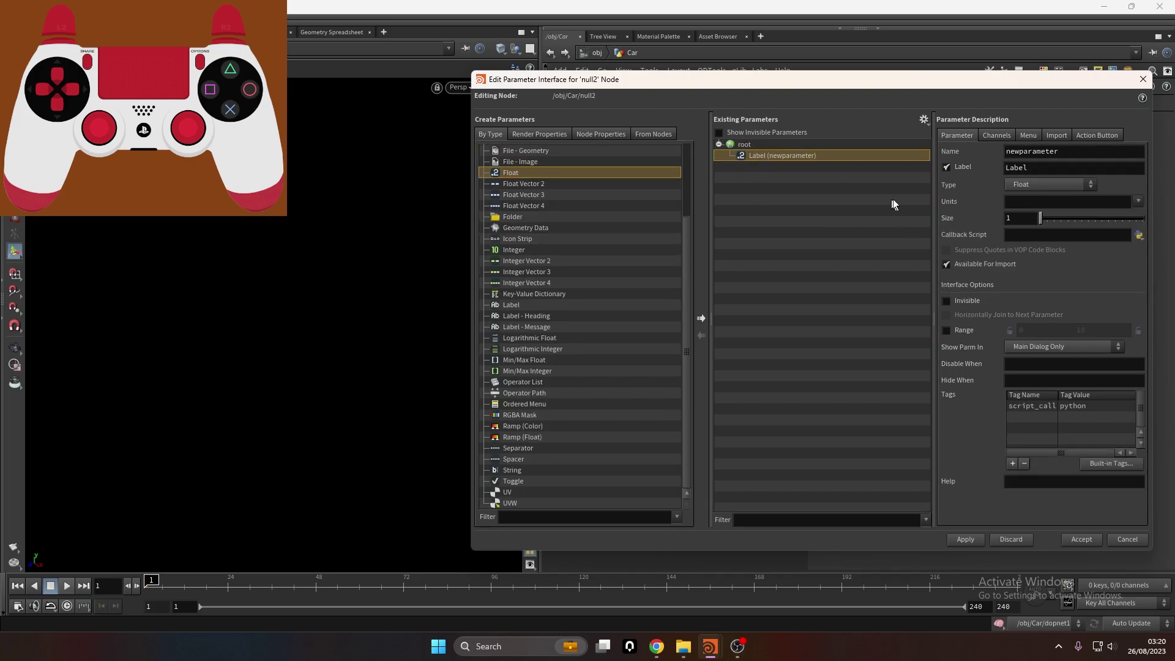
click(874, 194)
click(819, 156)
Set the new float parameter's name and label to steering and accept the interface changes
text(stee)
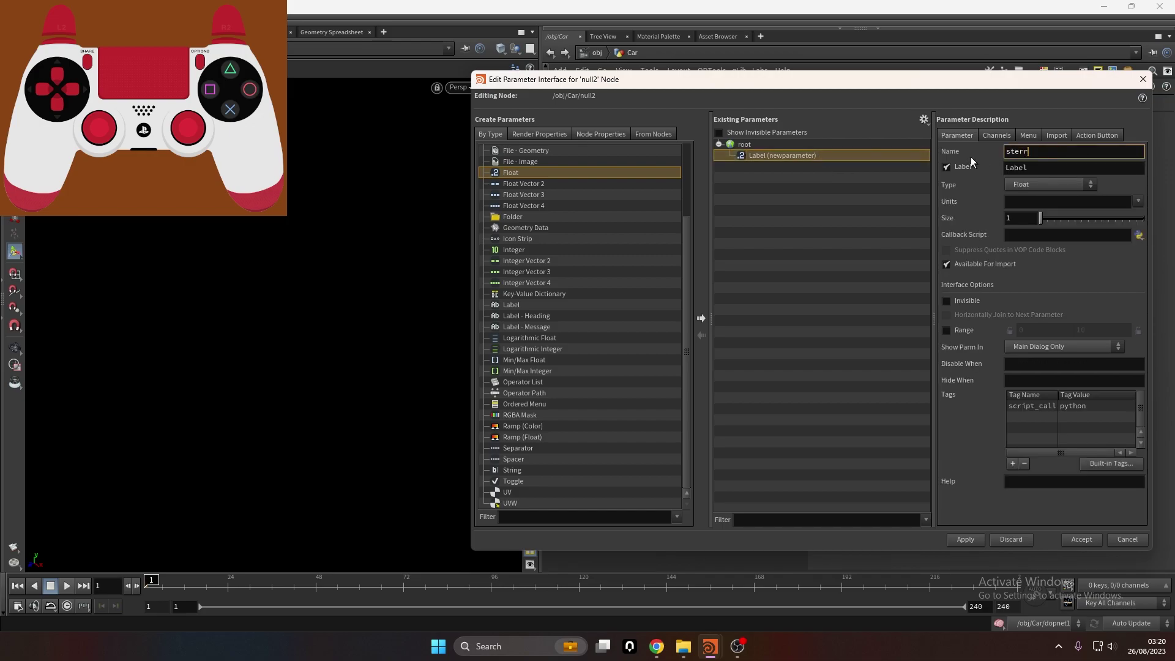
text(ring)
key(Tab)
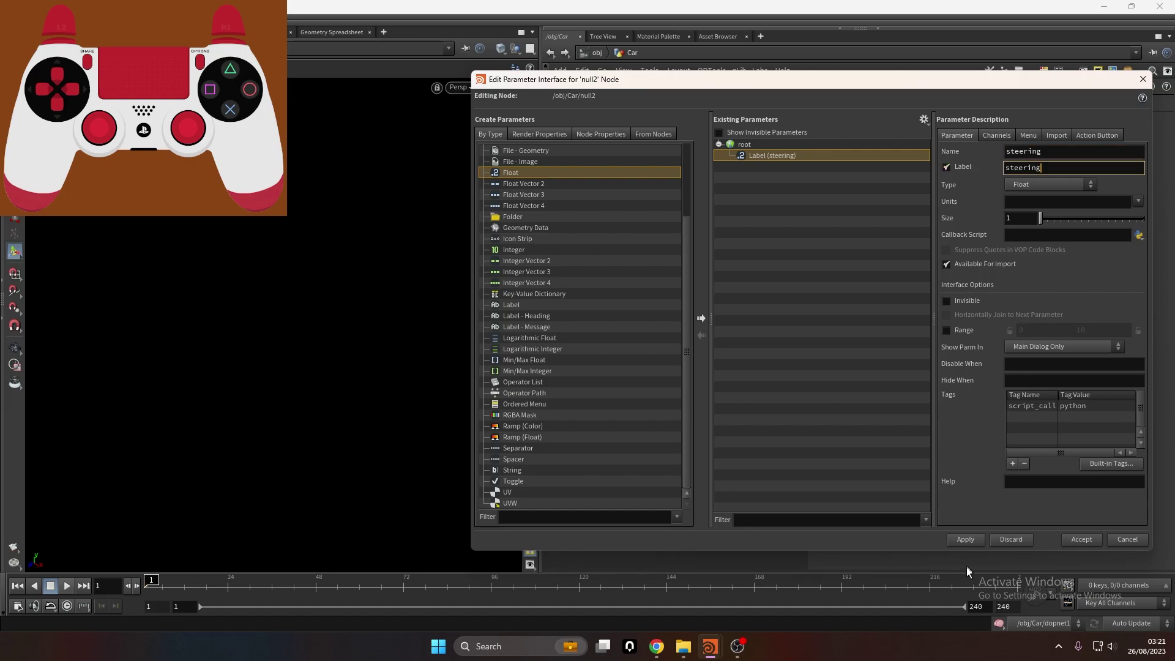
text(steering)
click(965, 539)
click(1070, 538)
Edit null2's steering parameter to use a range from -1 to 1 and accept the change
right_click(869, 121)
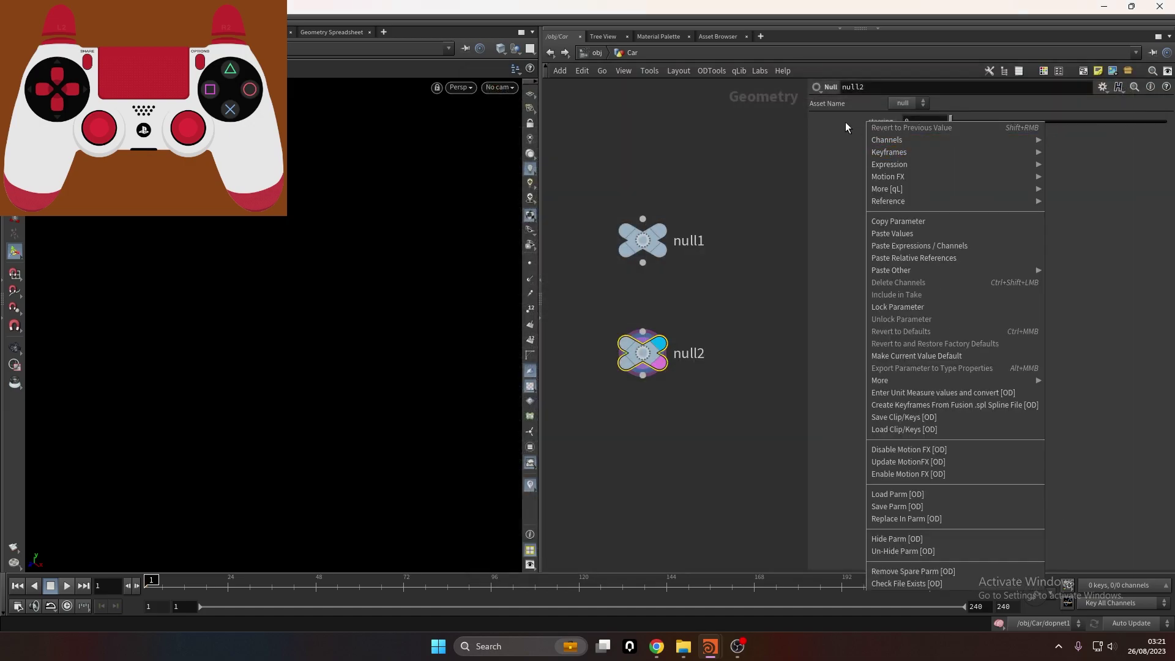
click(846, 122)
click(1103, 86)
click(1051, 97)
click(796, 156)
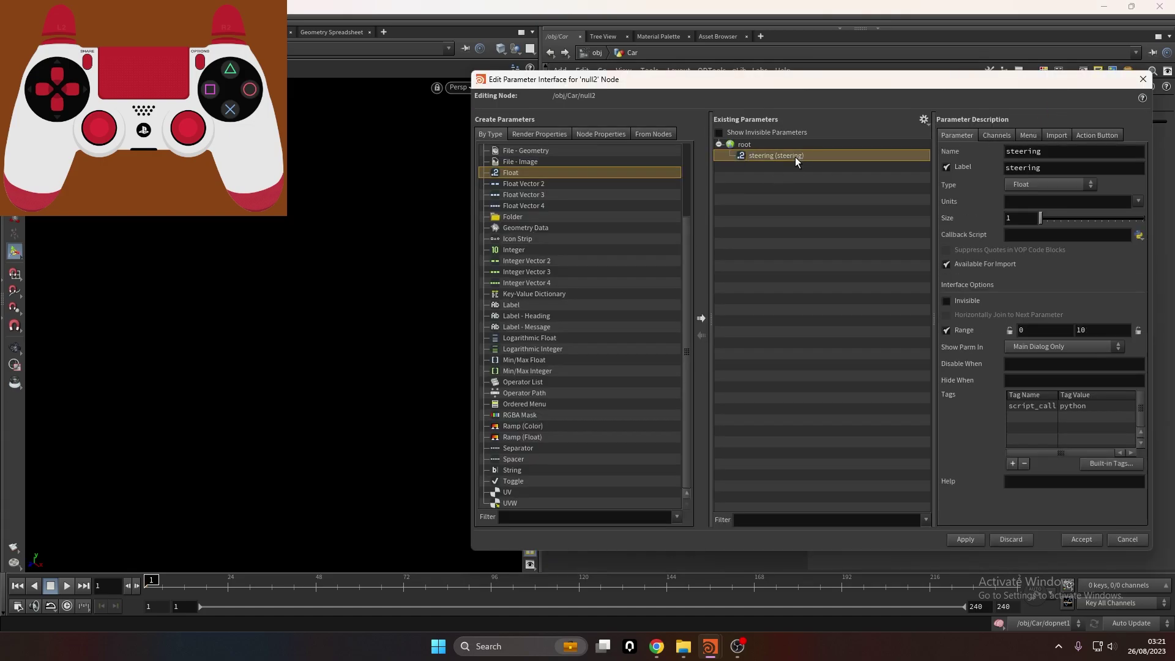
text(-1)
key(Tab)
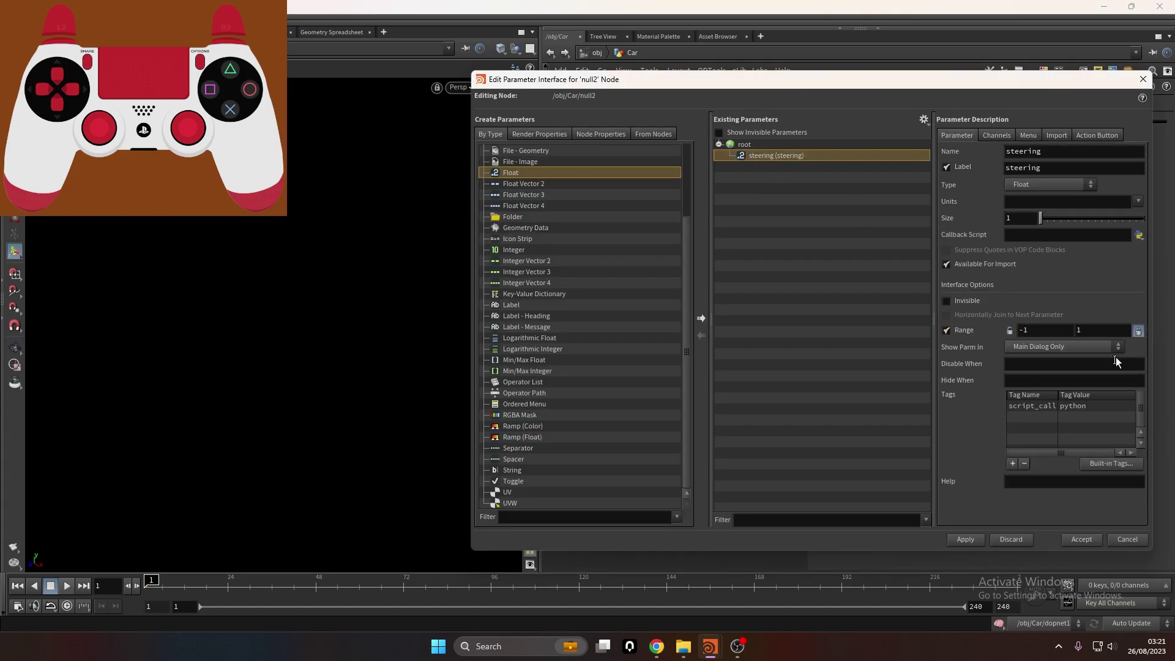
click(959, 541)
click(1078, 538)
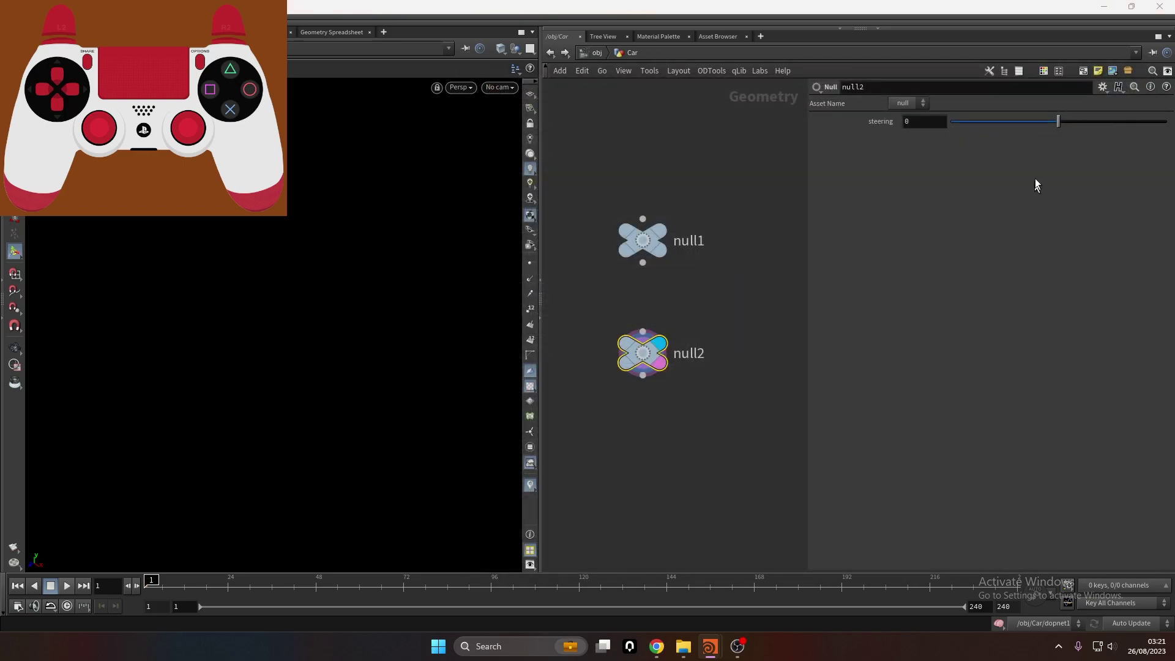
Test the steering slider on null2 and reset its value to 0
drag(1021, 133, 1096, 140)
double_click(928, 122)
text(0)
Copy the chop expression from null1's backward parameter into null2's steering, changed to chop("/obj/chopnet1/OUT/axis1")
drag(710, 202, 600, 258)
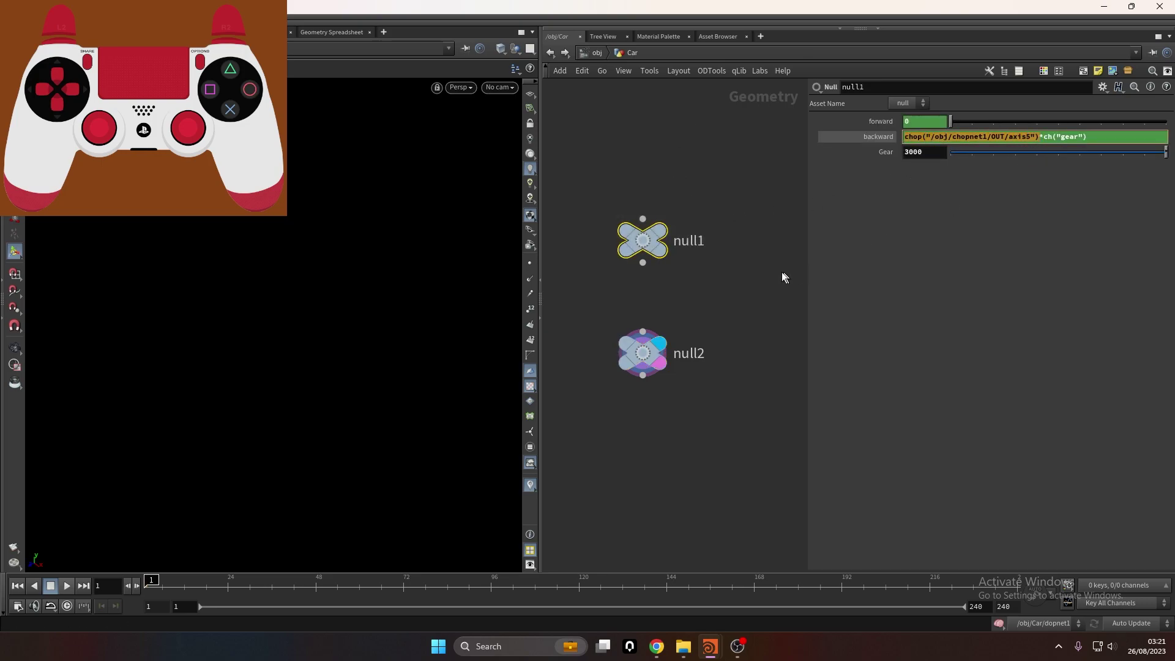
drag(788, 275, 572, 382)
double_click(929, 120)
key(ctrl+v)
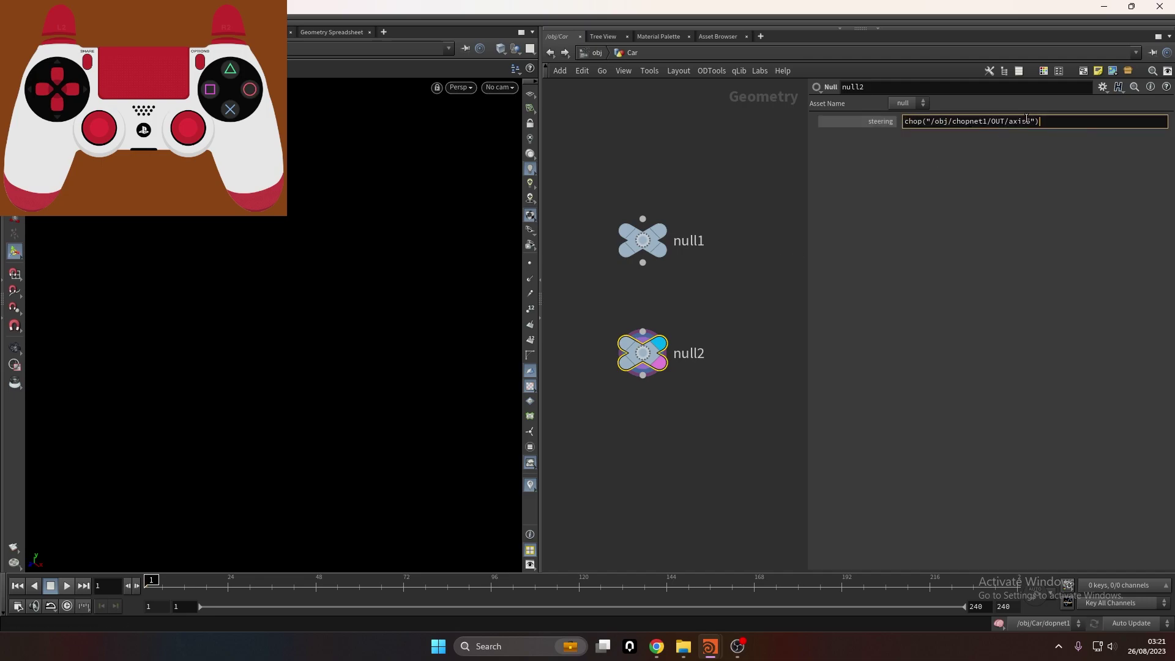
click(751, 286)
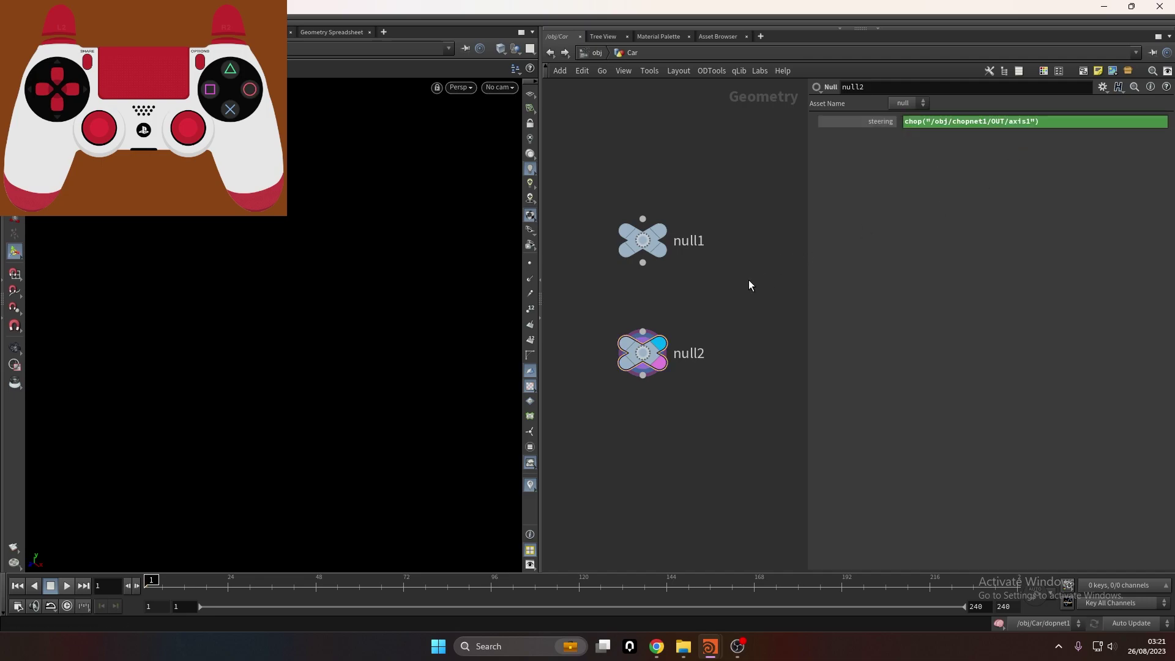
Multiply null2's steering expression by 15 and switch back to its evaluated value
click(855, 122)
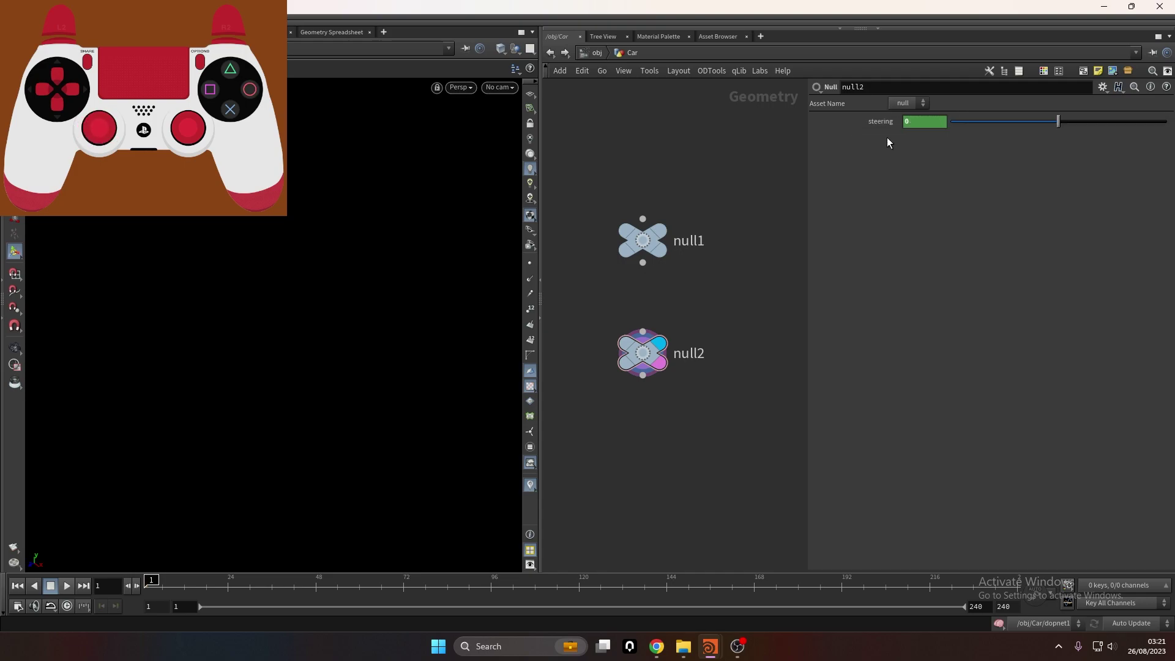
click(882, 126)
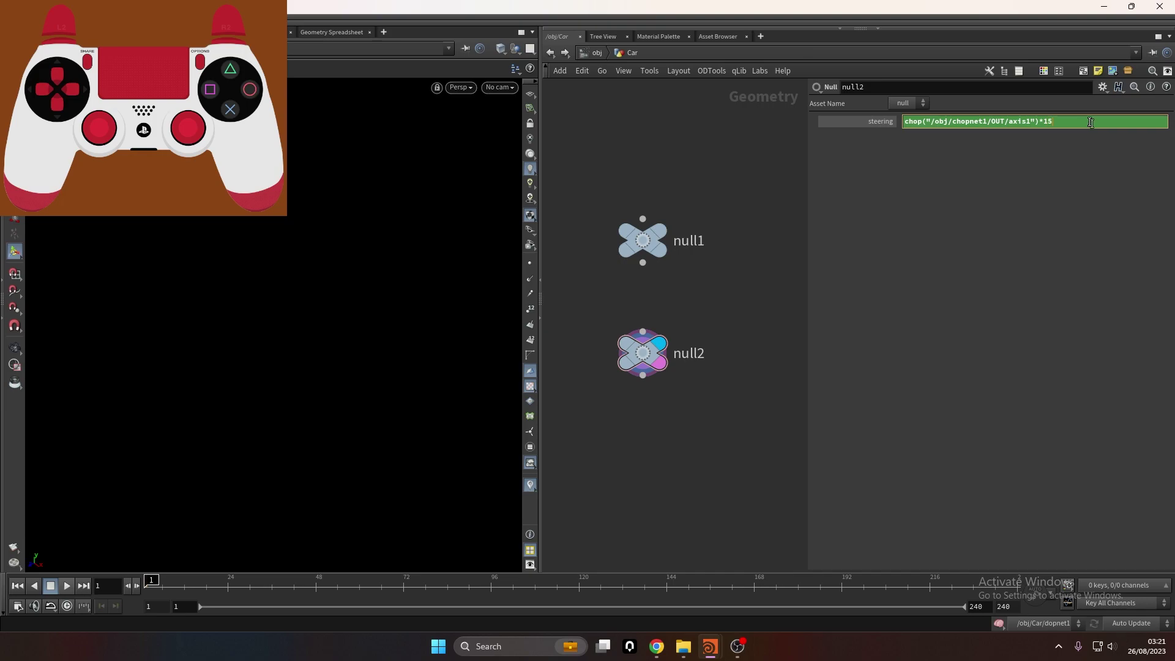
click(869, 122)
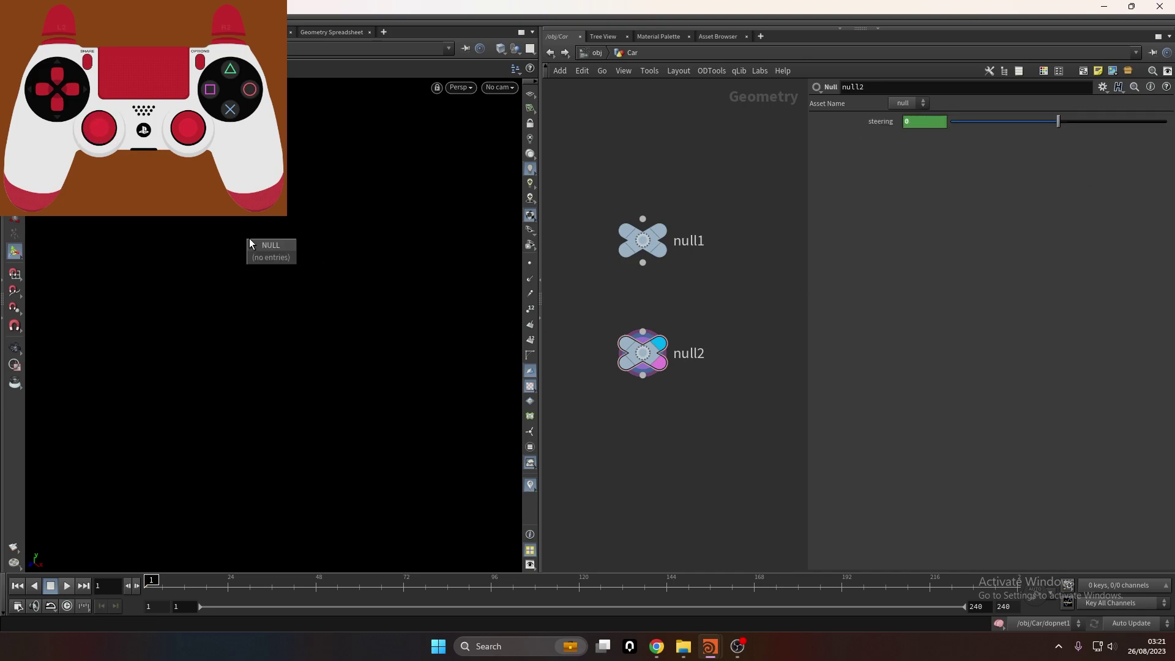
Turn on the reference grid in the viewport
click(529, 108)
click(530, 109)
click(529, 95)
click(529, 108)
click(530, 109)
right_click(399, 188)
click(469, 303)
Copy null2's steering parameter and go back inside sopsolver1 in dopnet1
scroll(702, 298, down, 3)
right_click(861, 125)
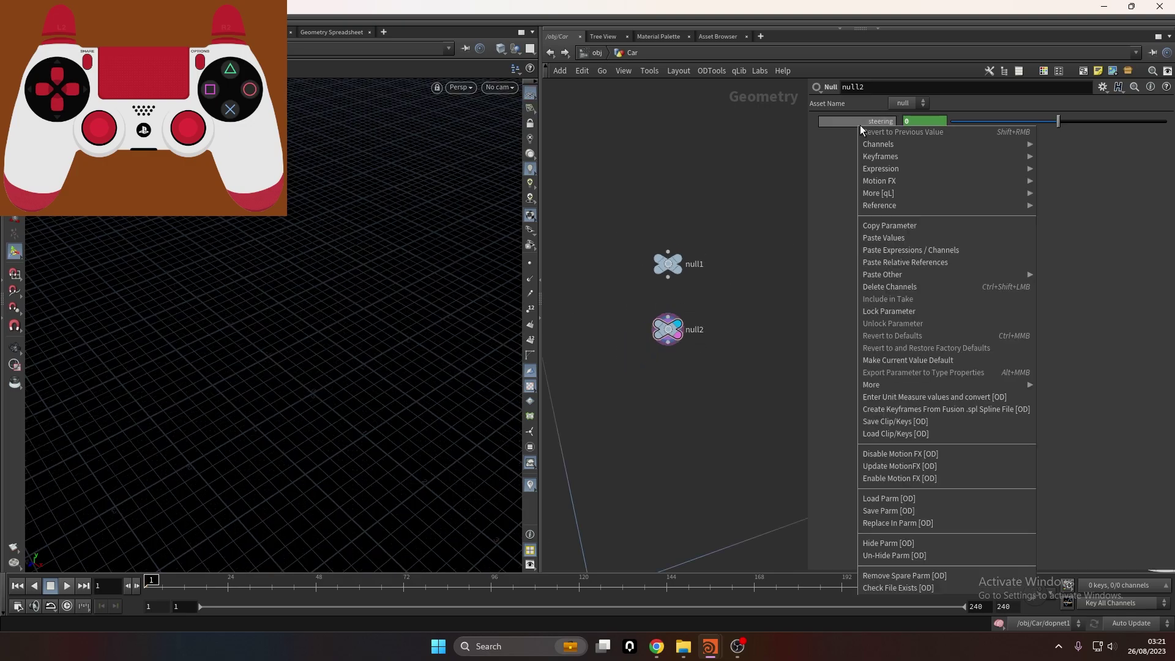
click(887, 225)
scroll(725, 213, down, 5)
scroll(661, 258, up, 8)
double_click(675, 251)
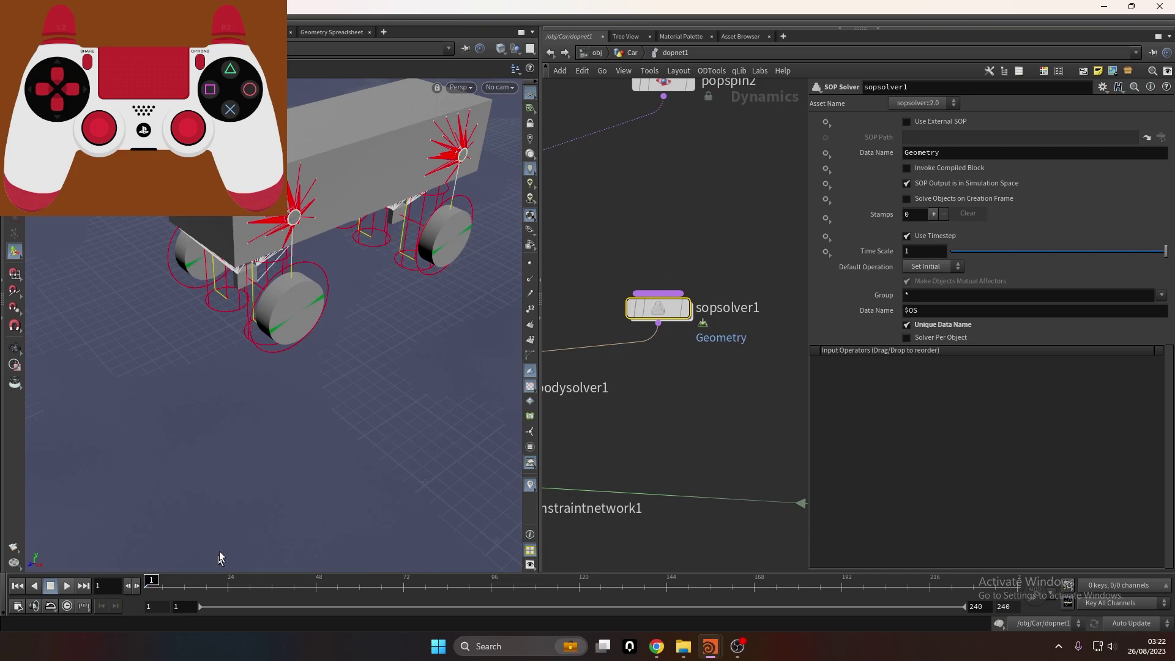
double_click(659, 311)
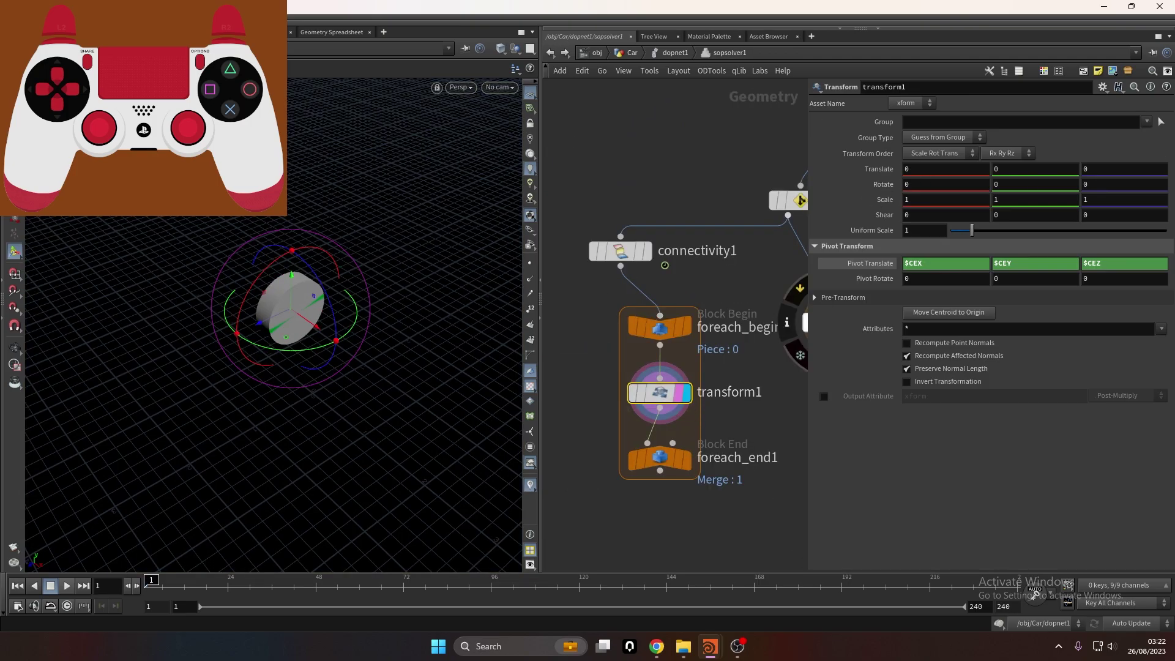
Test-rotate the wheel about Y, and paste the copied steering parameter as a relative reference into transform1's Y Rotate
drag(257, 357, 283, 358)
right_click(935, 182)
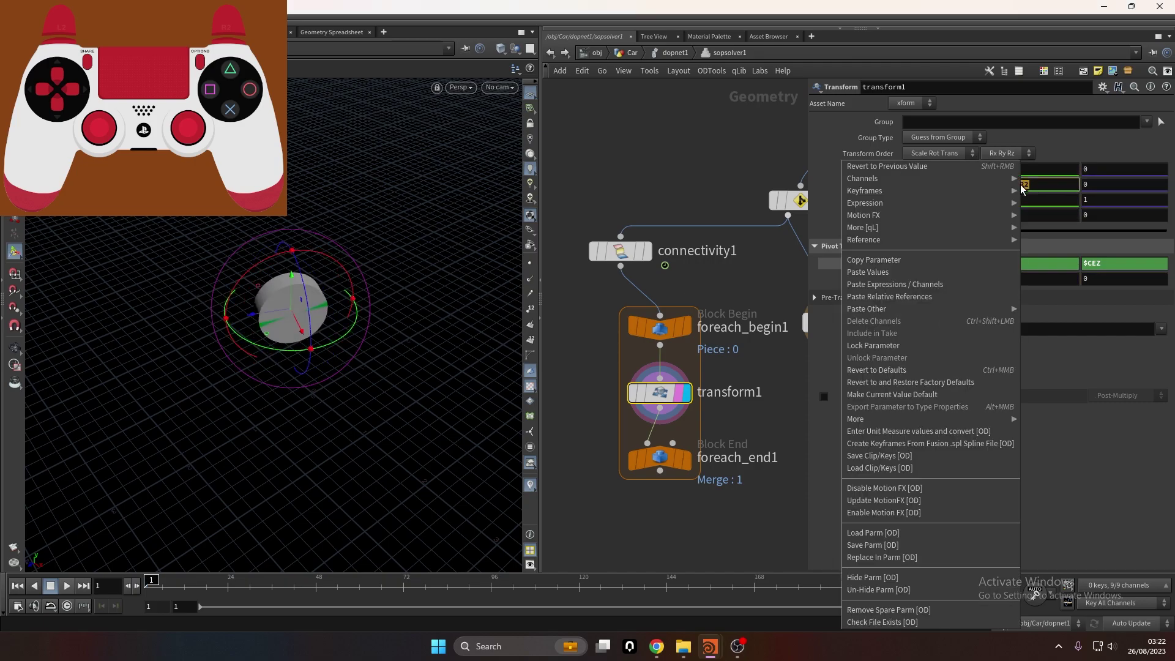
click(935, 297)
click(868, 183)
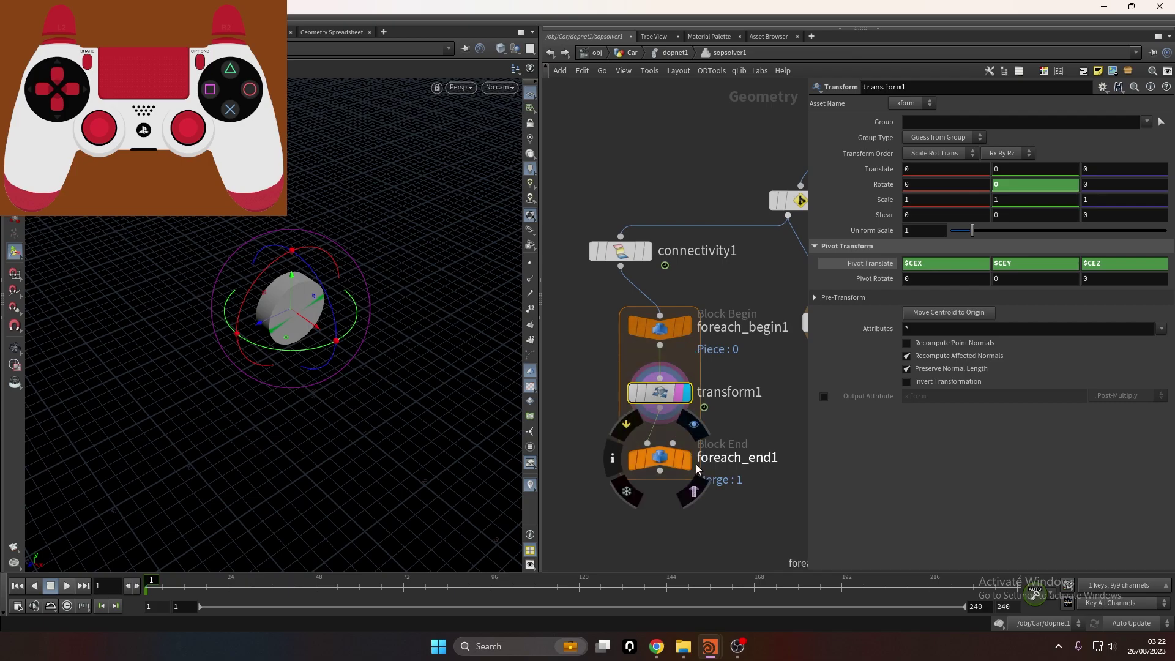
Set the display and render flags on foreach_end1 to show both transformed wheels
click(693, 491)
click(693, 425)
click(666, 461)
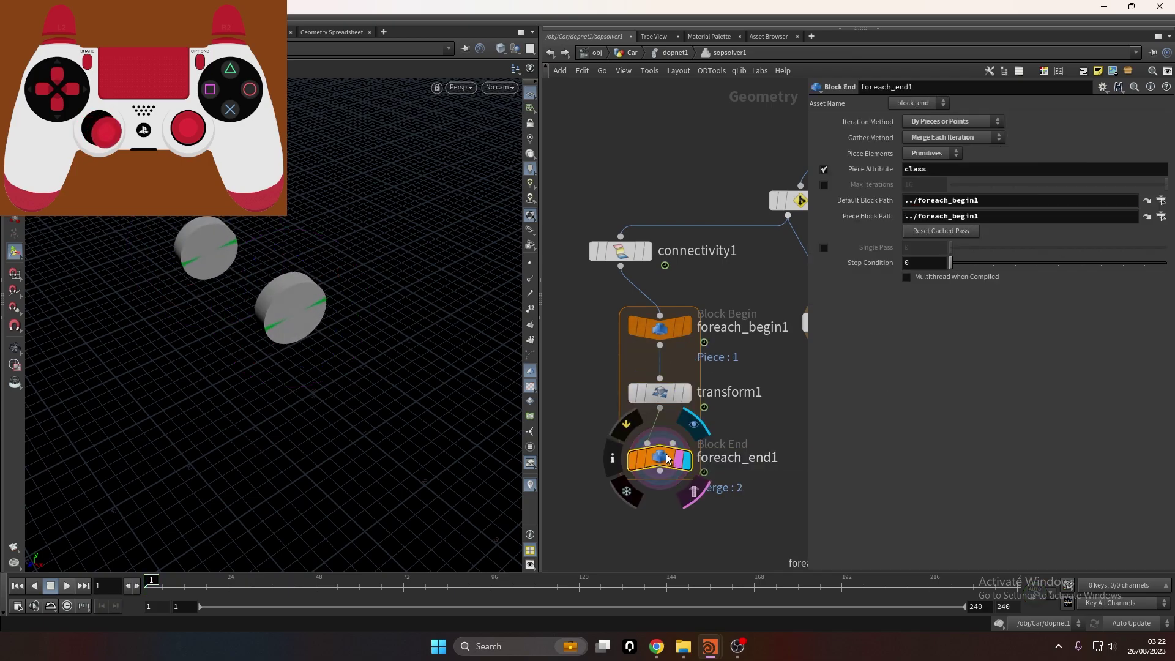
scroll(685, 410, down, 4)
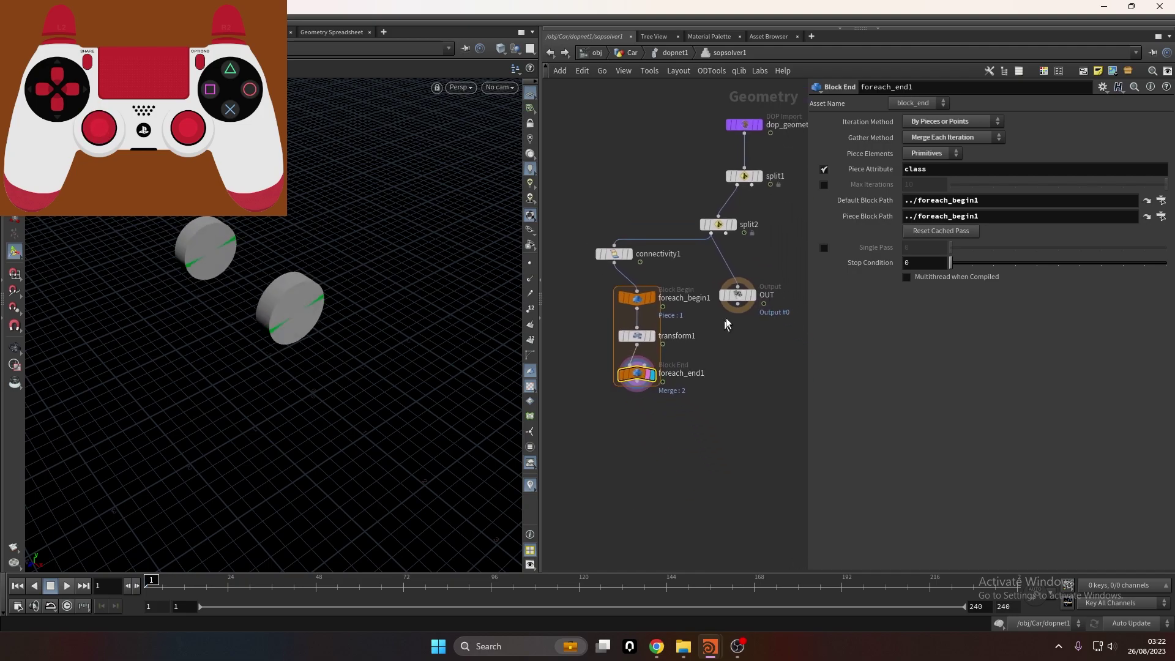
Add a Merge node combining foreach_end1 with split2's second output, and feed it into OUT
drag(743, 303, 762, 444)
click(765, 316)
key(Tab)
text(merge)
key(Return)
click(698, 400)
drag(637, 383, 699, 392)
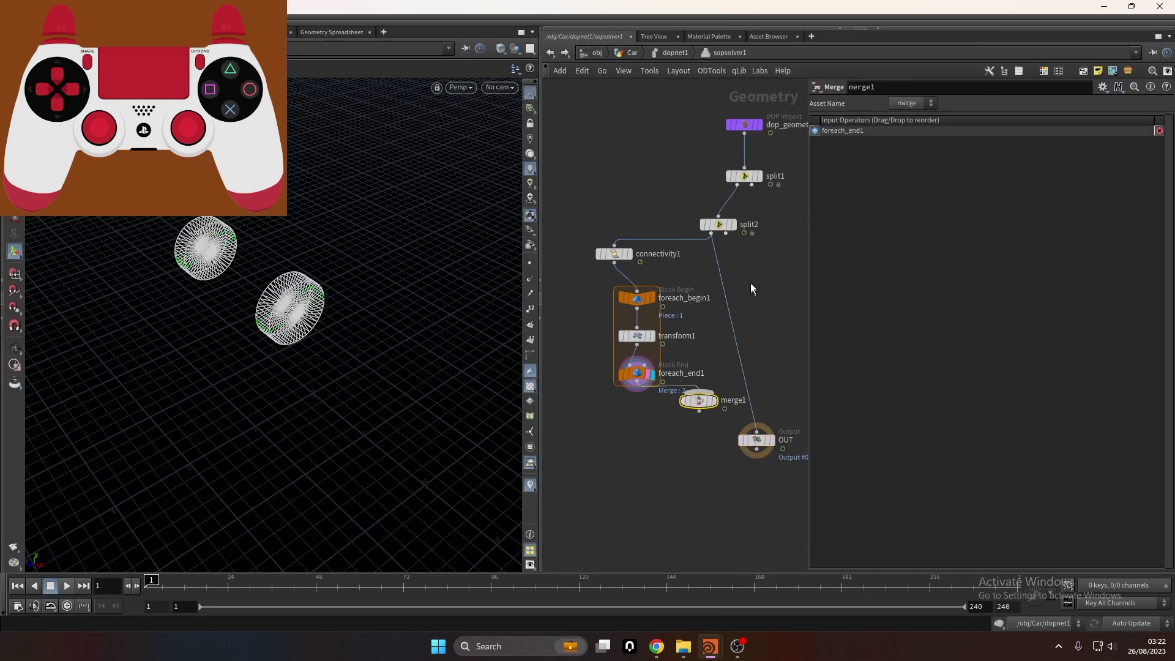
drag(714, 336, 699, 394)
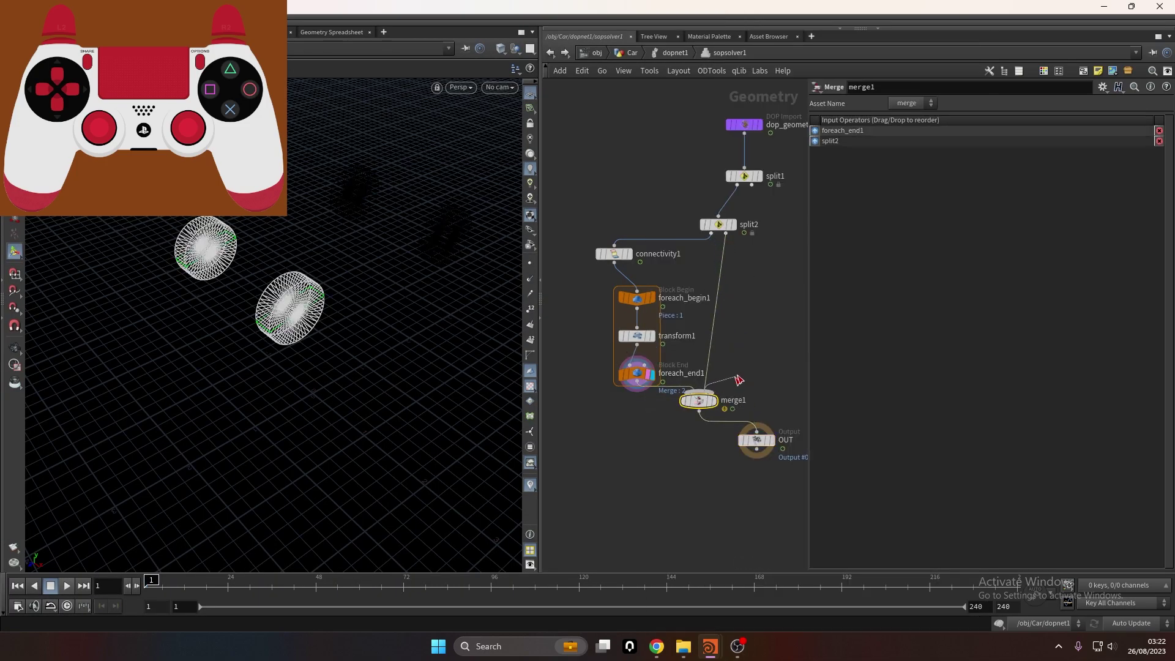
Wire split1's second output into merge1 through a dot beside the network, and display the OUT node
alt+click(784, 340)
click(751, 185)
middle_drag(781, 340, 777, 267)
scroll(750, 361, up, 3)
click(776, 374)
click(756, 374)
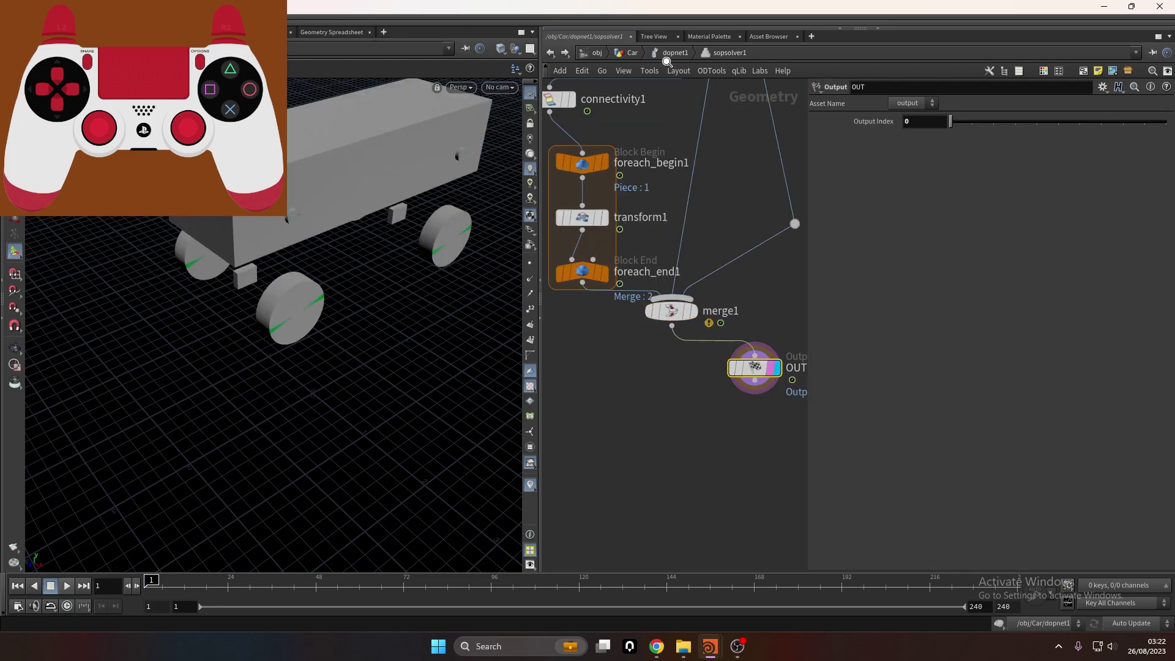
Go back up from sopsolver1 to the dopnet1 network and view the car on its terrain
click(671, 54)
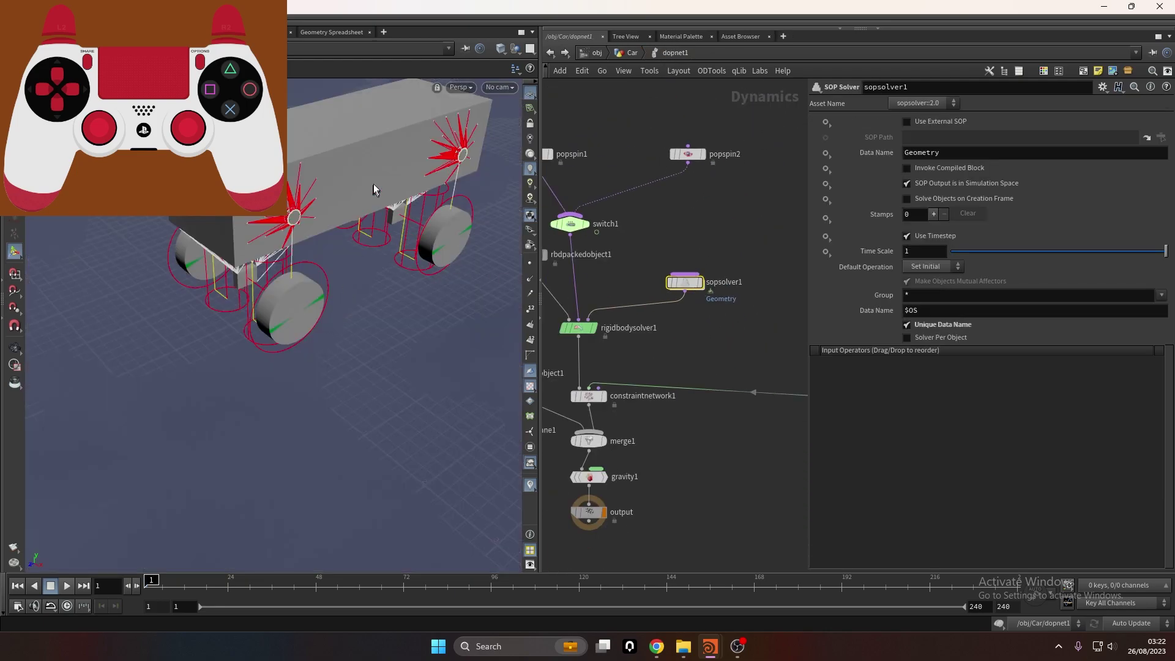
alt+right_drag(372, 194, 336, 278)
alt+drag(336, 278, 286, 263)
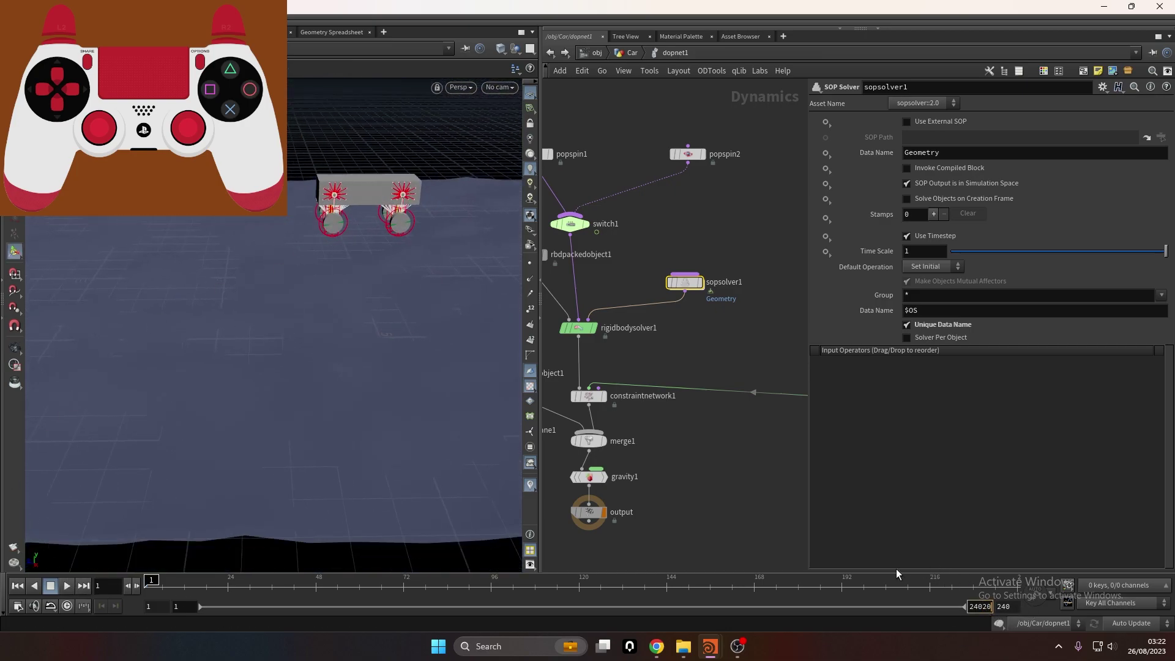
Try to extend the timeline's end frame
key(BackSpace)
key(BackSpace)
key(BackSpace)
key(BackSpace)
text(000)
key(Return)
Play the simulation to test driving the car, and stop it to inspect the car up close
click(291, 494)
click(67, 587)
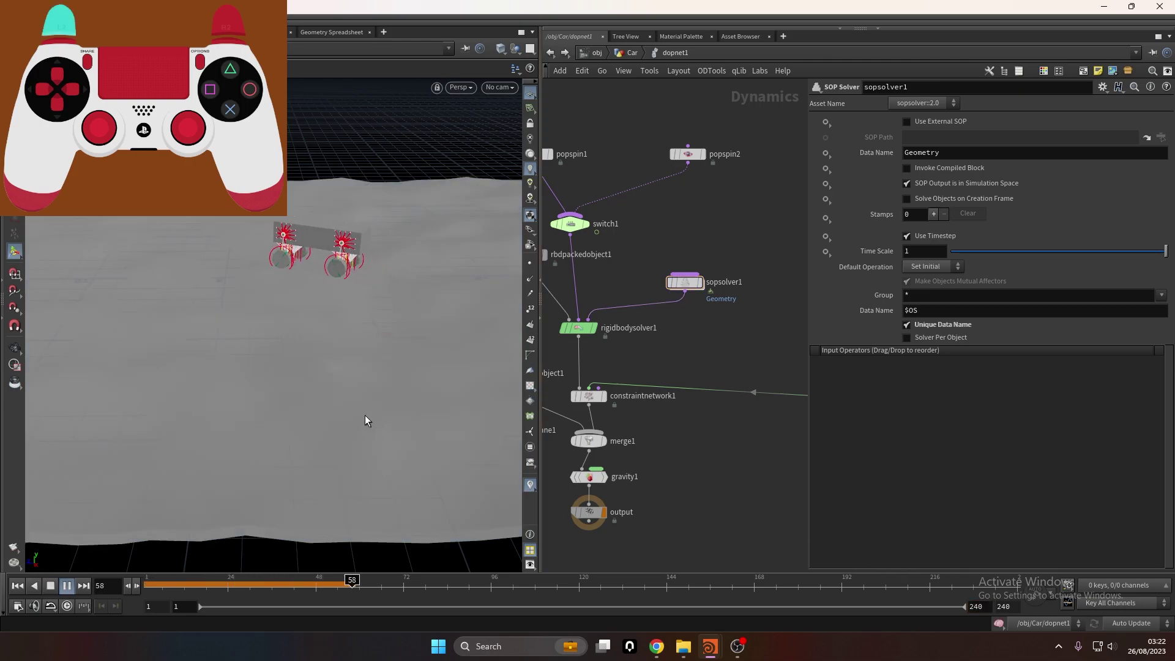
key(Escape)
alt+middle_drag(138, 281, 515, 106)
key(ctrl+b)
alt+drag(582, 94, 1165, 97)
Turn off Show Guide Geometry in constraintnetwork1's guide options
click(1165, 97)
drag(728, 293, 624, 379)
middle_drag(646, 383, 724, 371)
drag(666, 401, 692, 395)
click(1157, 33)
click(700, 343)
click(896, 123)
click(933, 138)
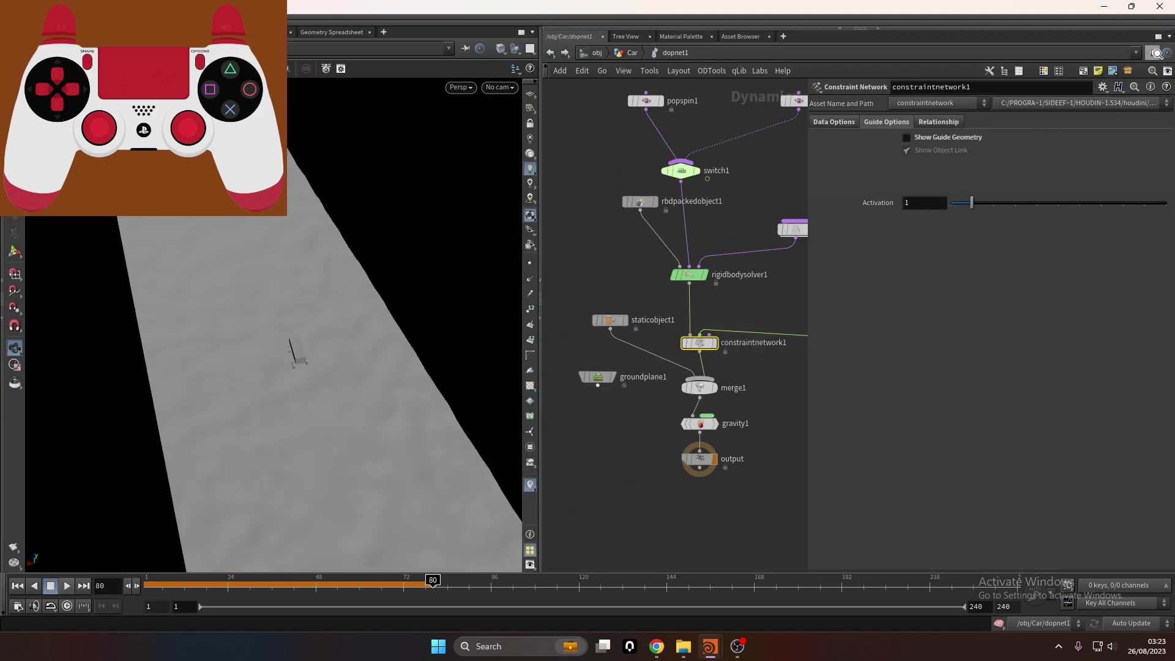
Enlarge the viewport and play the simulation while driving the car with the controller
click(522, 33)
drag(546, 391, 652, 319)
click(68, 587)
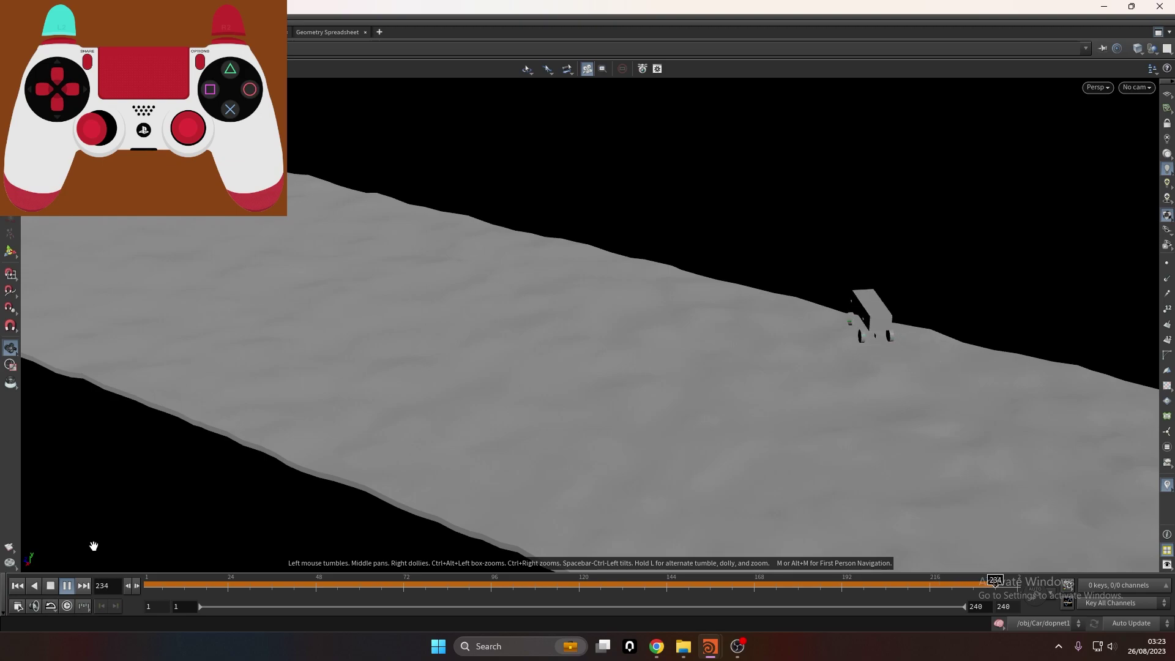
Stop playback and extend the timeline's end frame to 2400
click(177, 585)
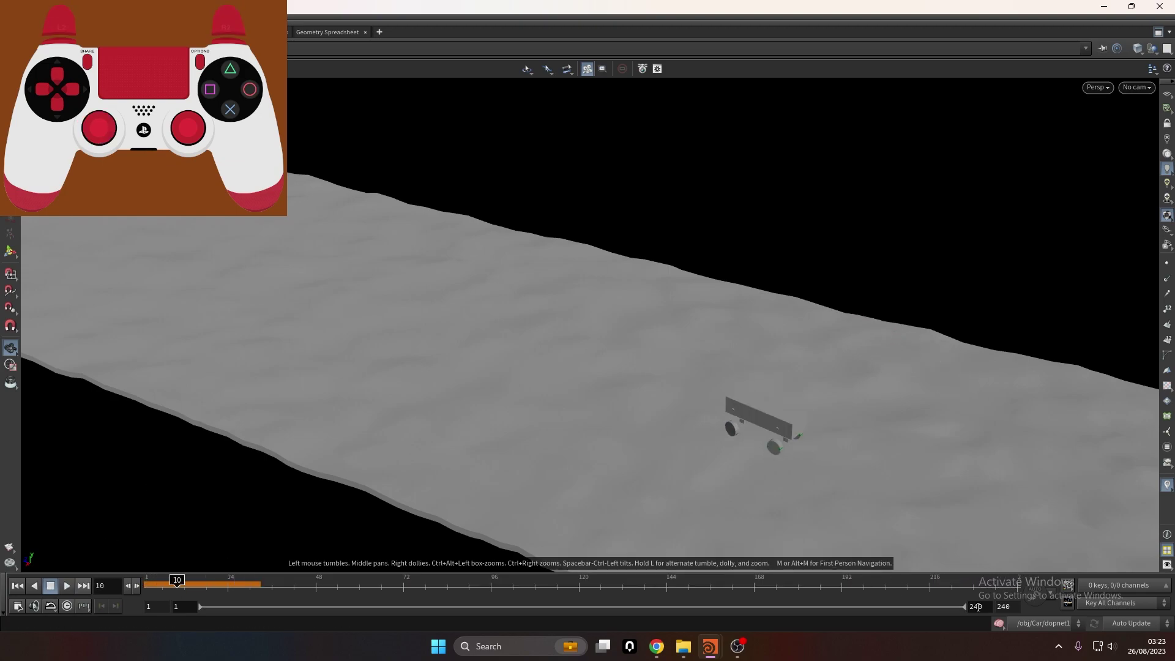
text(0)
key(Return)
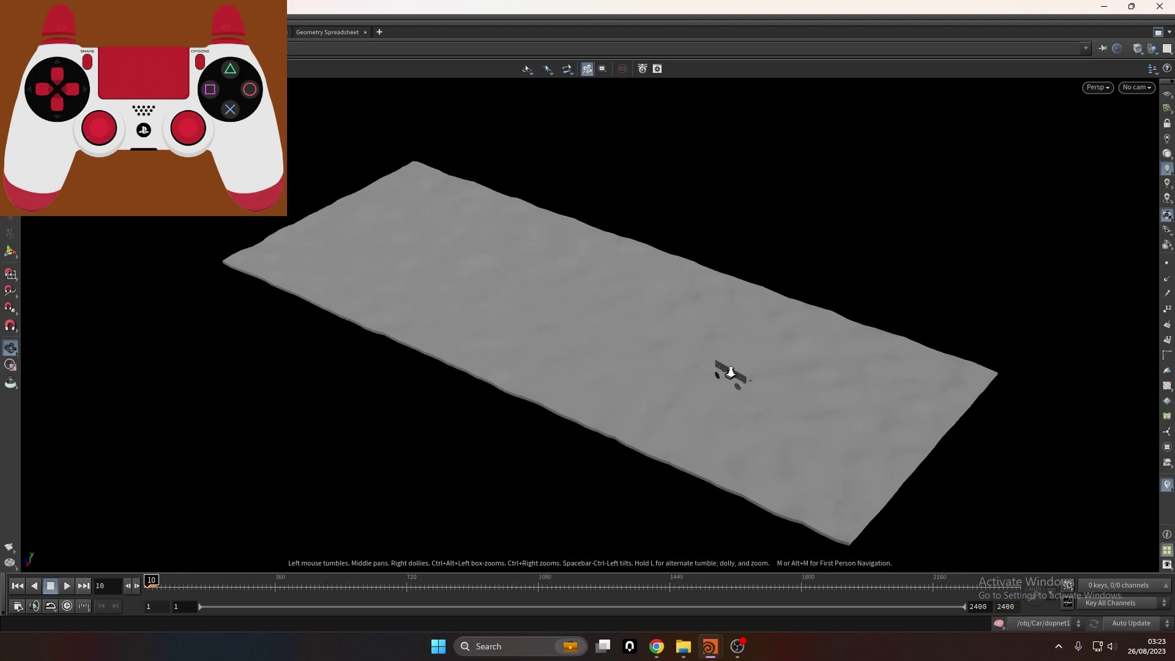
Play the extended simulation, checking the car's steering and movement over the terrain from several angles
click(65, 586)
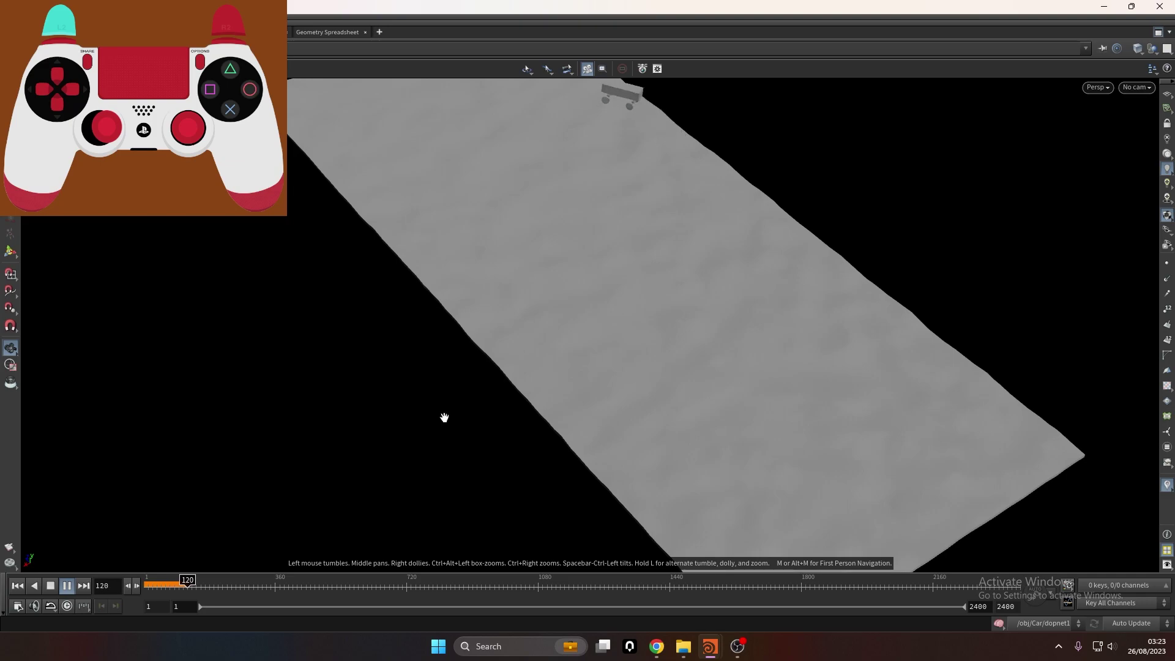
right_drag(484, 441, 488, 451)
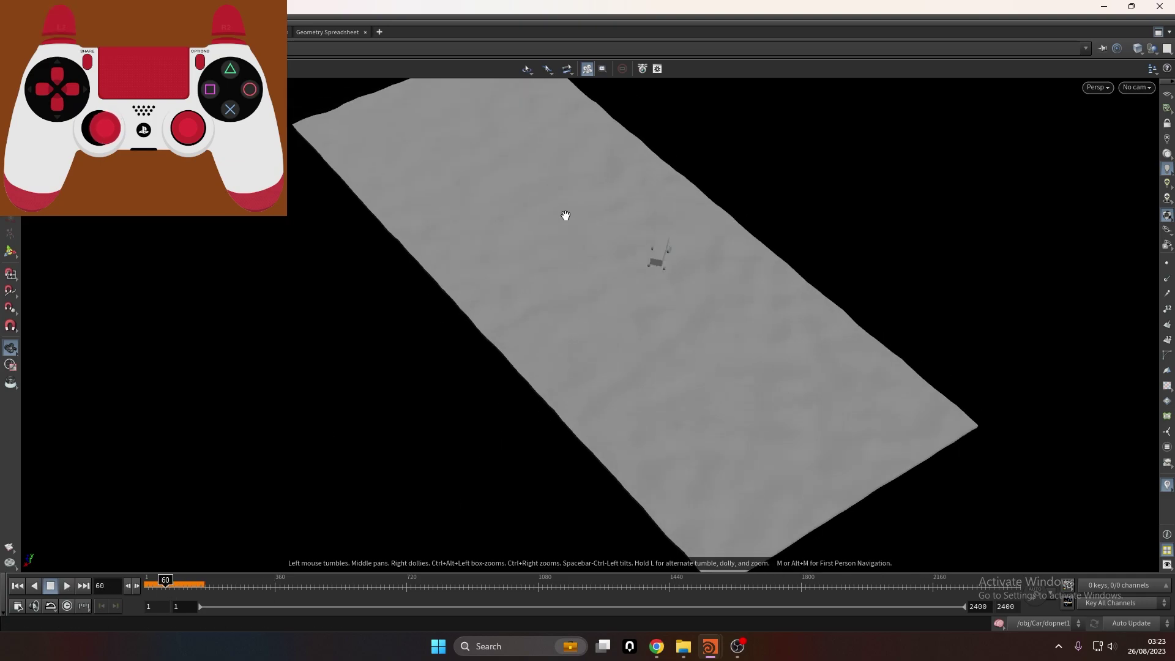
drag(564, 216, 756, 363)
right_drag(756, 362, 788, 230)
drag(788, 229, 832, 249)
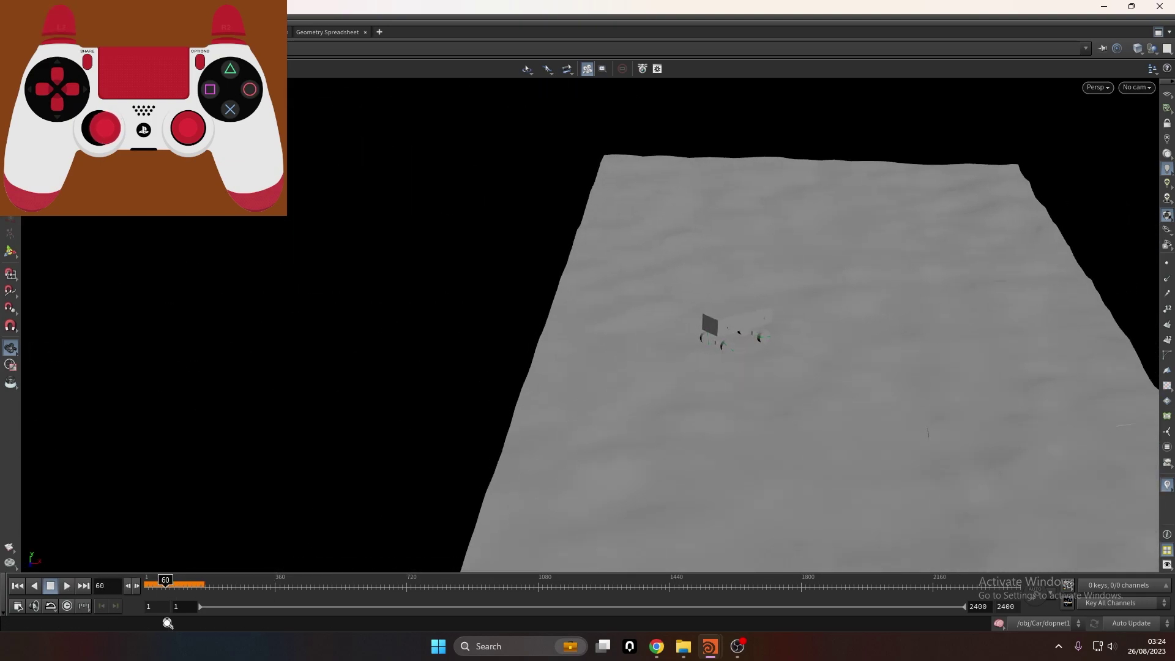
click(67, 585)
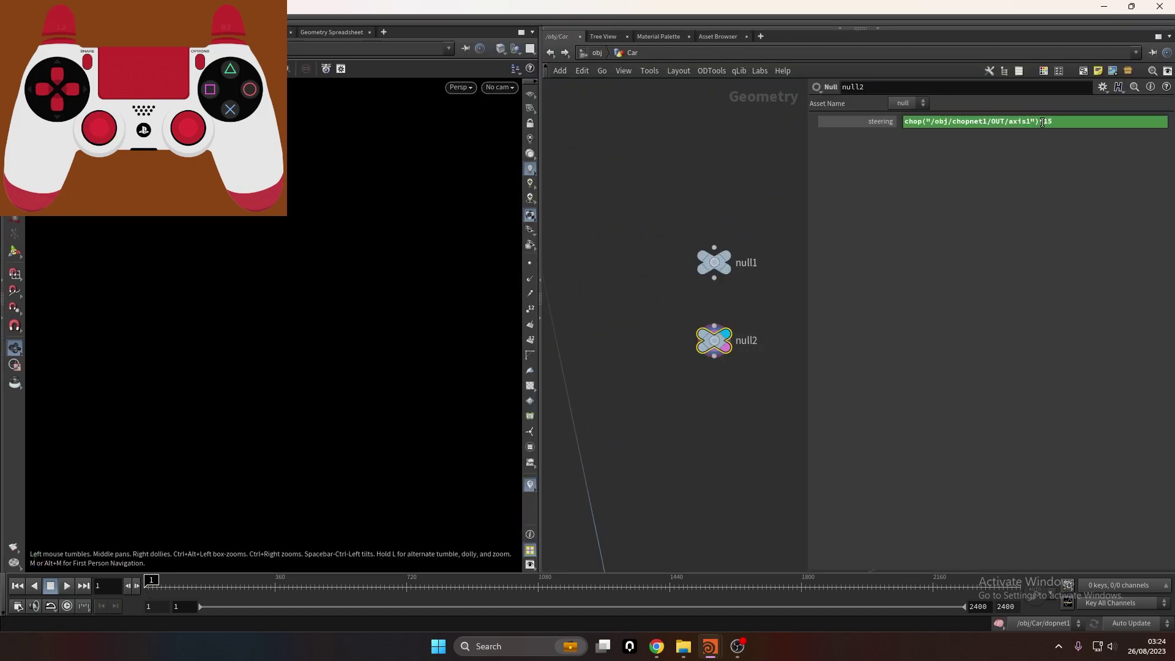
Change the multiplier in null2's steering expression and replay the car simulation from dopnet1
drag(1044, 122, 1099, 123)
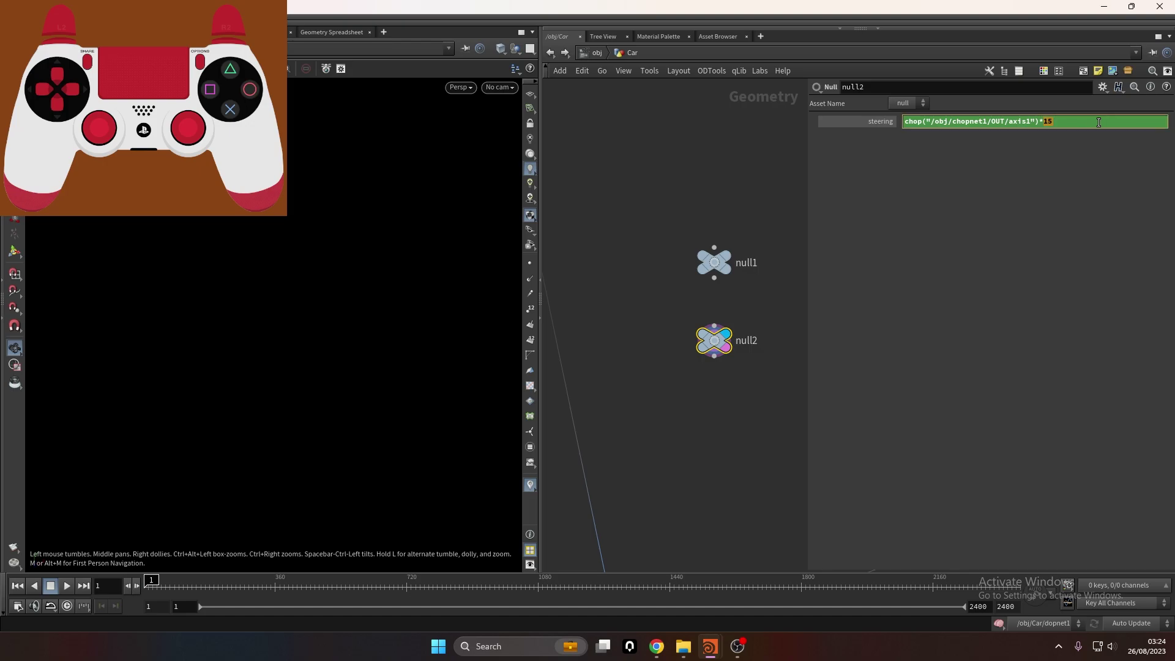
key(Return)
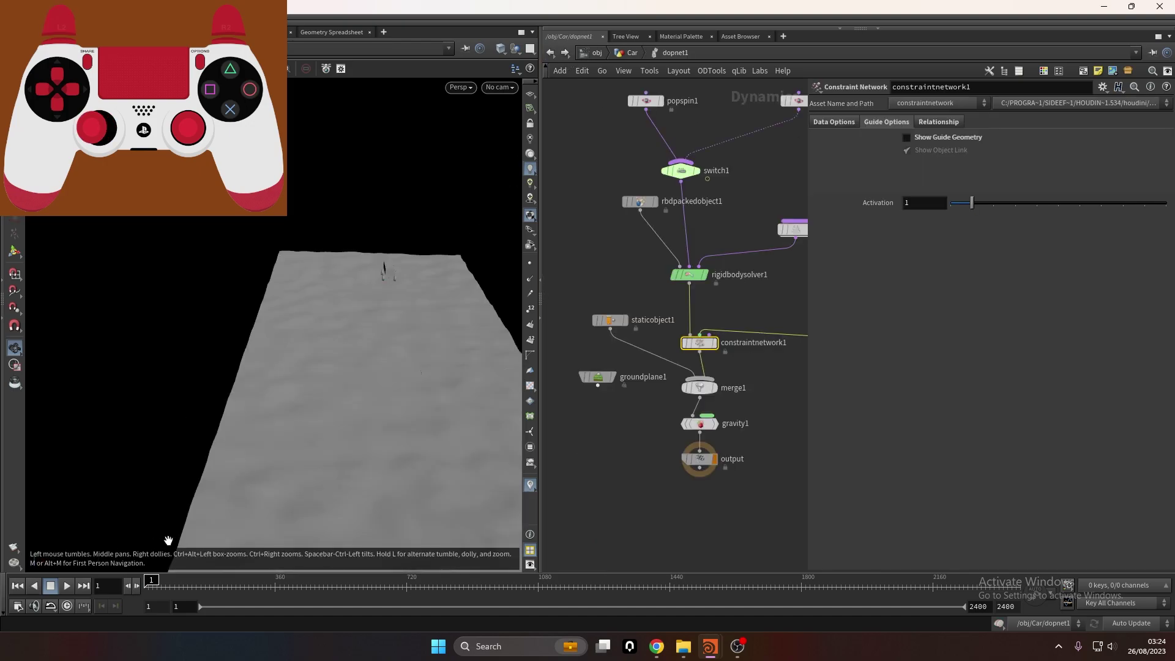
scroll(423, 220, up, 10)
drag(425, 245, 264, 437)
key(Up)
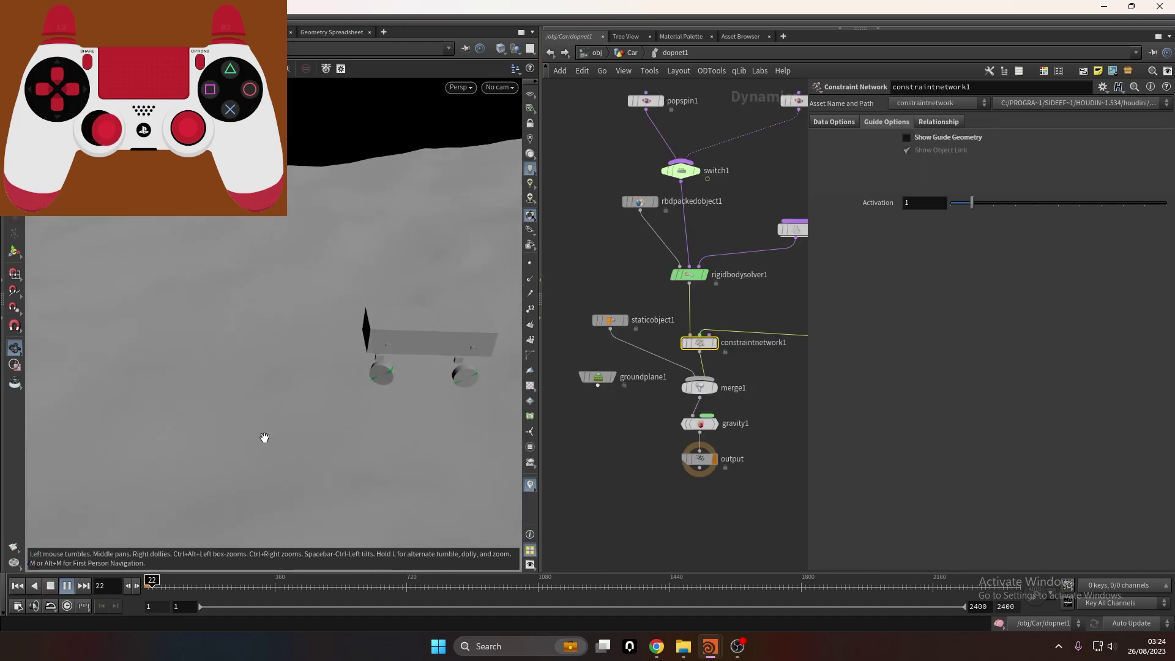
right_drag(264, 437, 178, 625)
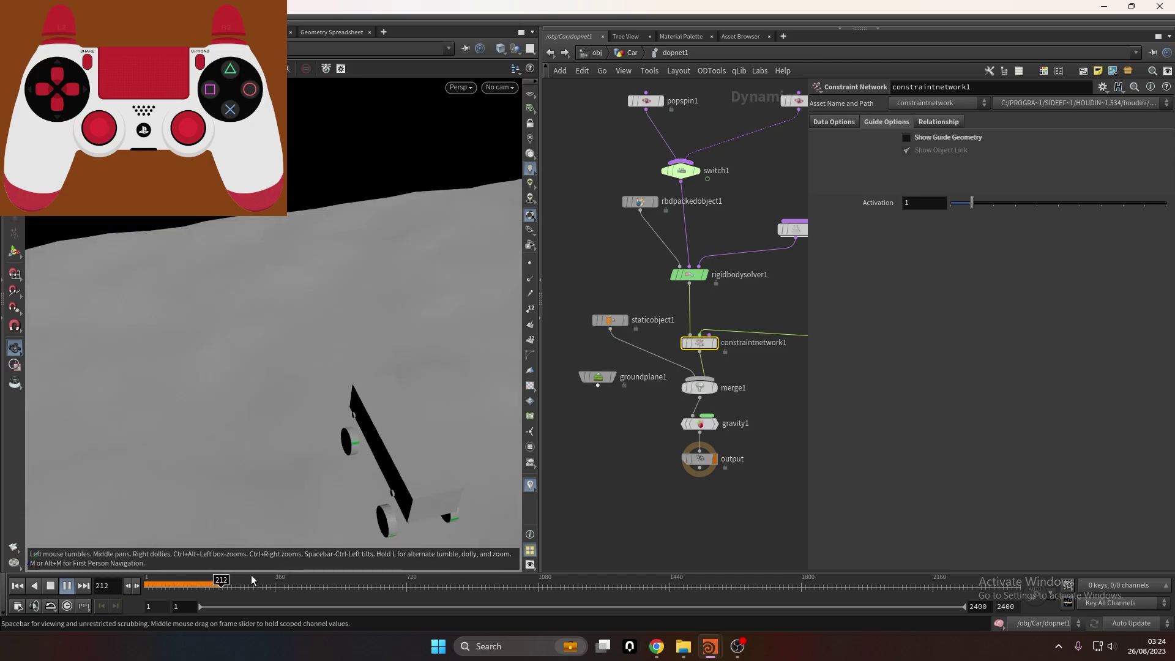
key(Up)
Go up to the obj level and open the chopnet1 network
scroll(681, 340, down, 5)
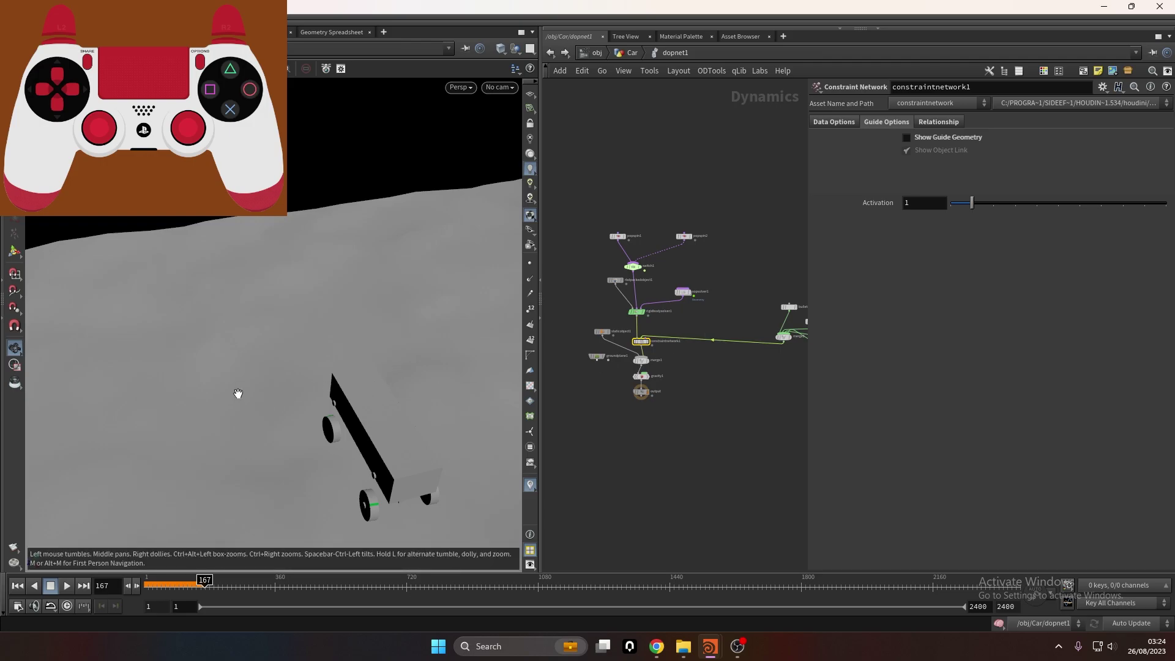
click(596, 53)
middle_drag(643, 252, 711, 286)
scroll(704, 286, up, 3)
double_click(696, 289)
scroll(696, 315, down, 1)
scroll(703, 346, down, 2)
Align the gamepad1, math1, math2, math3 and OUT nodes in a straight vertical column
key(Tab)
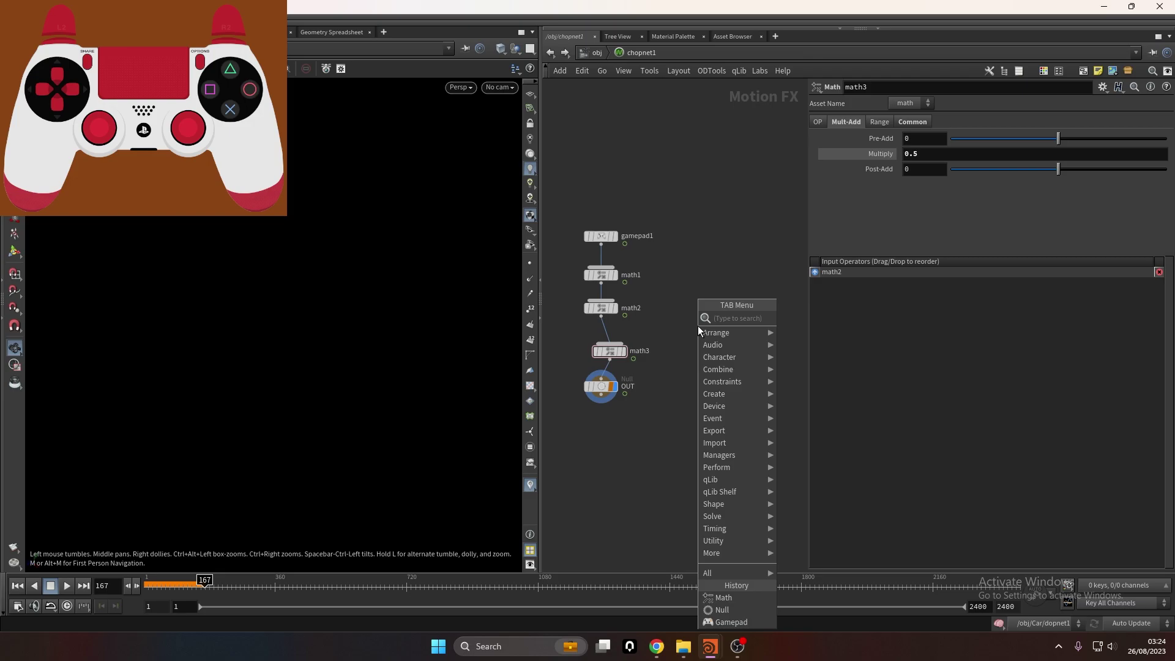
drag(666, 172, 604, 404)
key(a)
drag(592, 241, 592, 335)
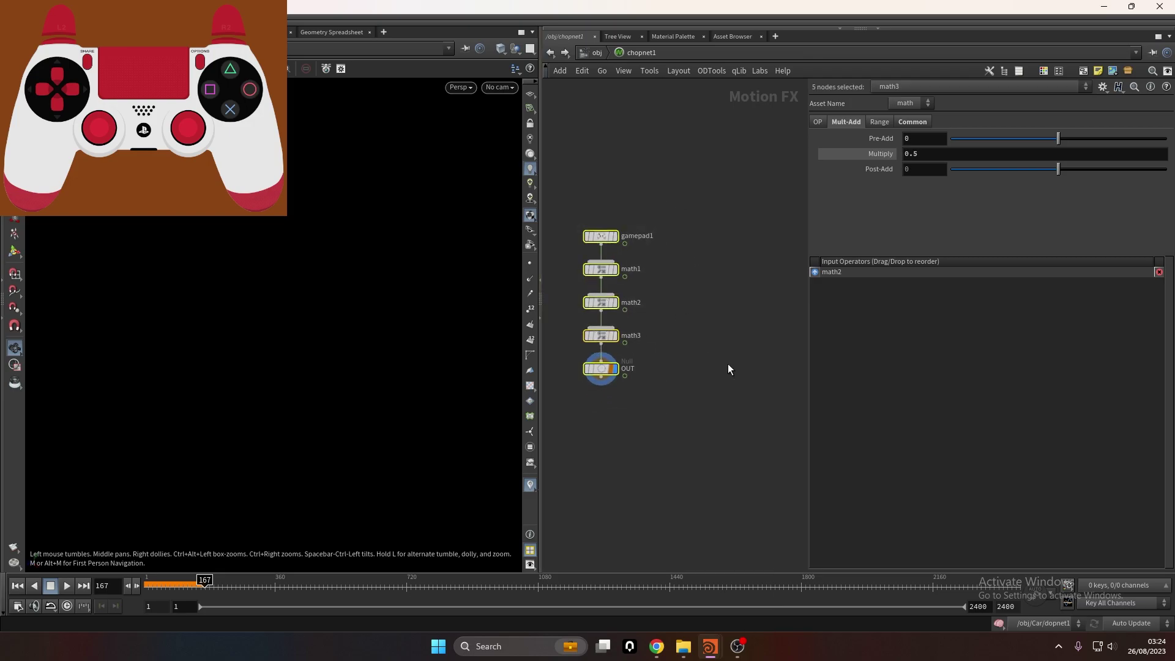
click(726, 365)
Add a Keyboard node beside gamepad1 in chopnet1
drag(563, 207, 643, 246)
key(Tab)
text(k)
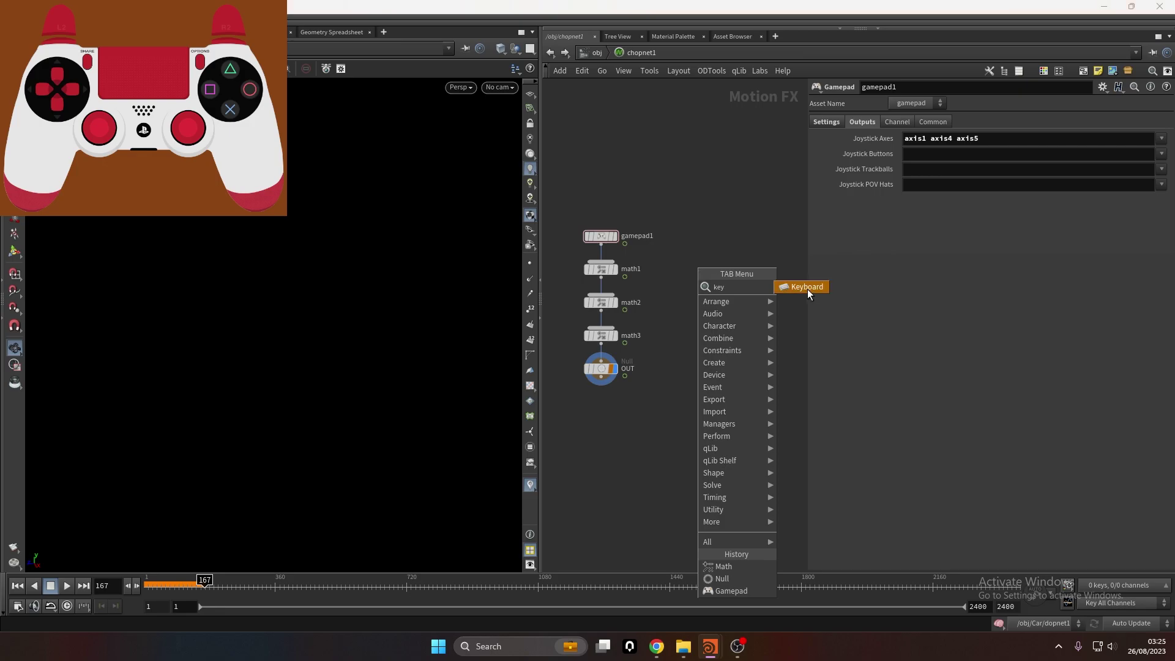
click(807, 287)
click(723, 236)
scroll(723, 237, up, 3)
Examine the keyboard node's modifier and name settings, and compare its channel info with gamepad1's
click(945, 140)
click(911, 151)
mouse_move(914, 154)
mouse_down()
mouse_move(881, 155)
mouse_move(892, 153)
mouse_up()
click(925, 141)
click(846, 146)
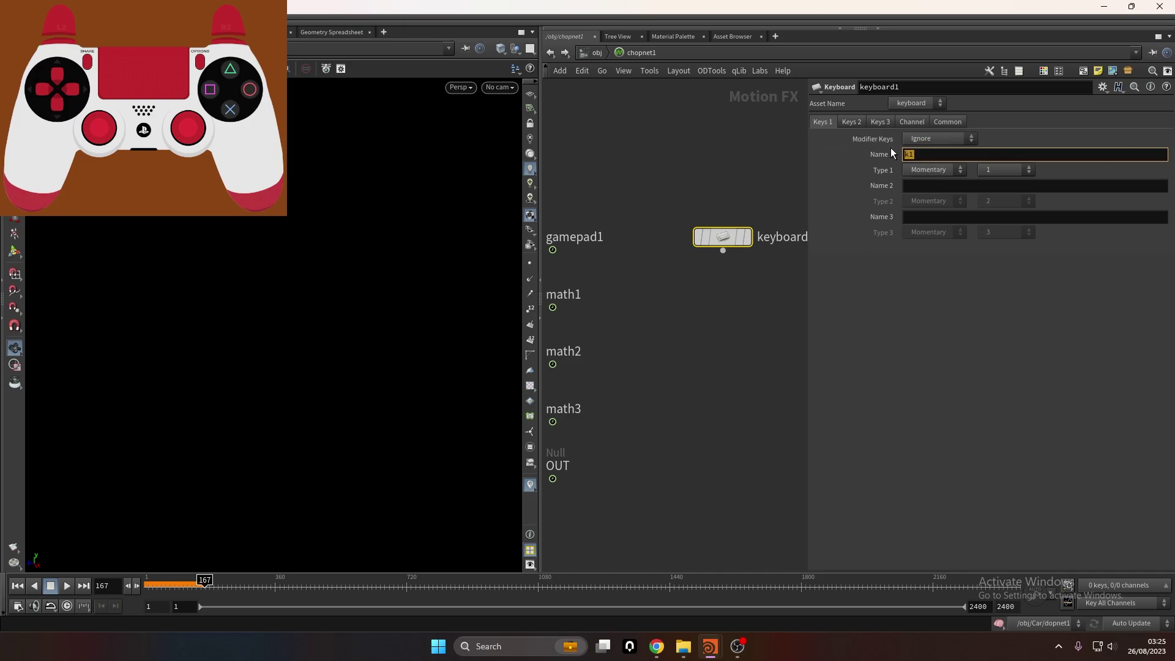
middle_drag(663, 290, 774, 292)
middle_drag(711, 311, 753, 309)
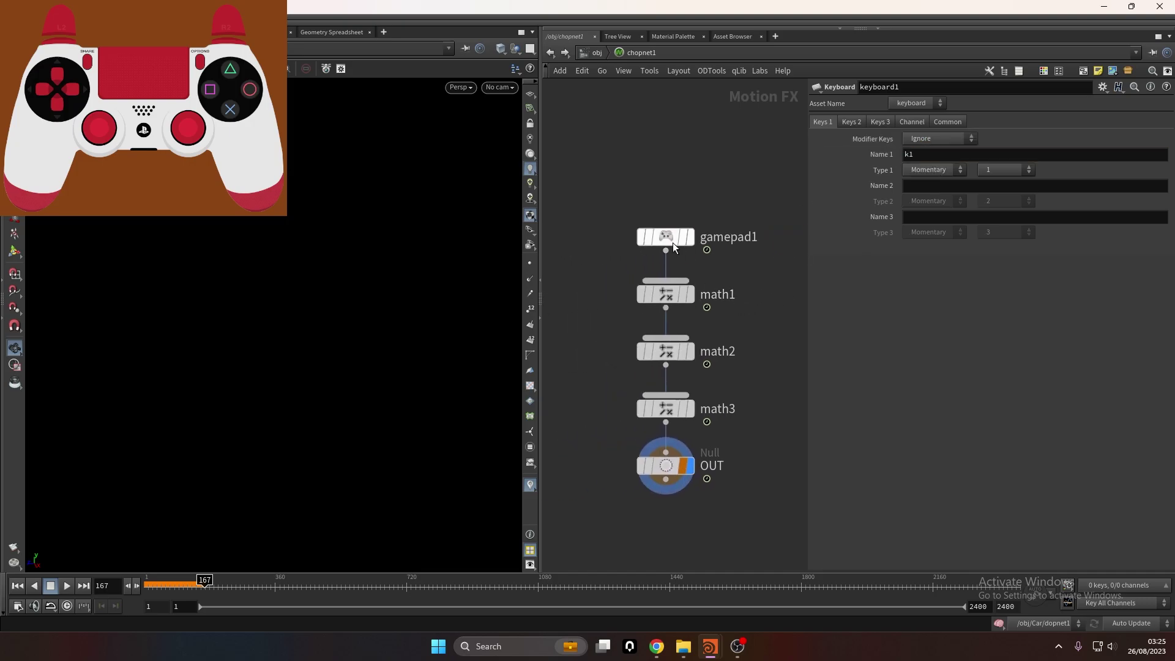
middle_click(676, 243)
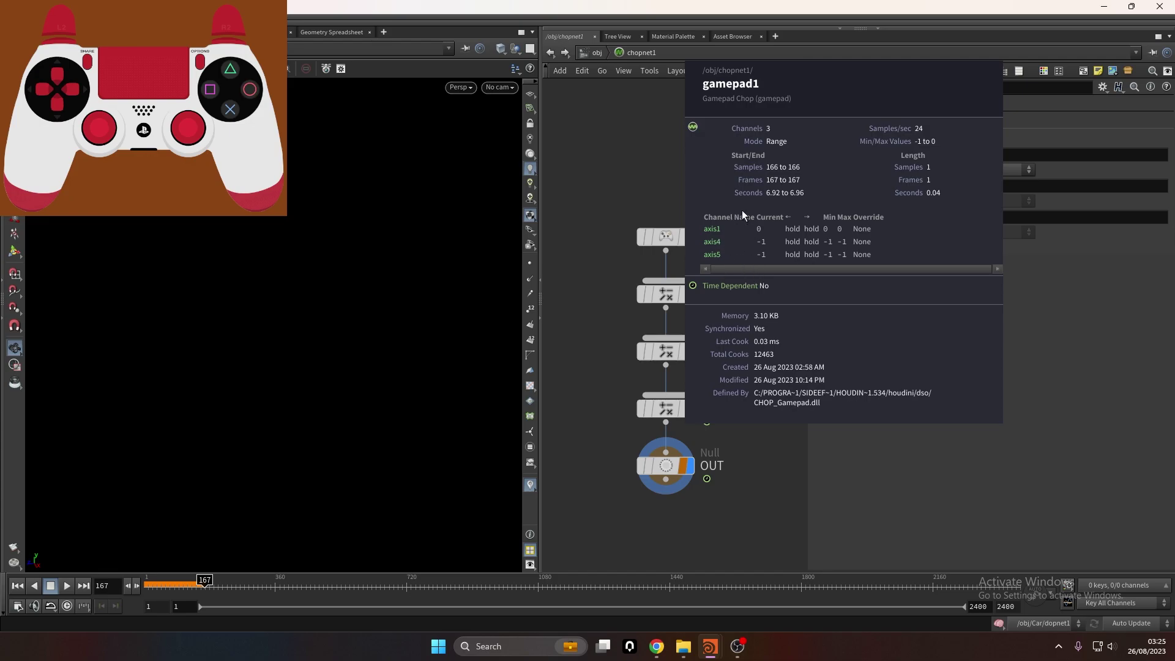
middle_drag(713, 217, 607, 251)
middle_click(746, 238)
Name keyboard1's first channel forward and assign it to the A key
click(909, 155)
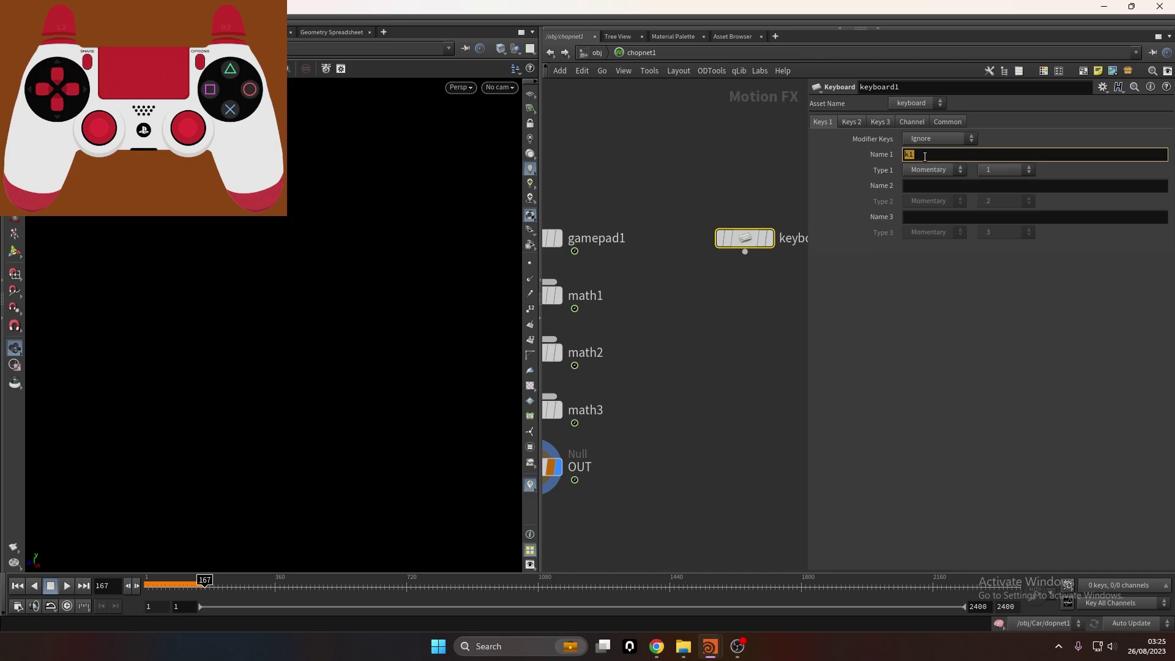
text(dorward)
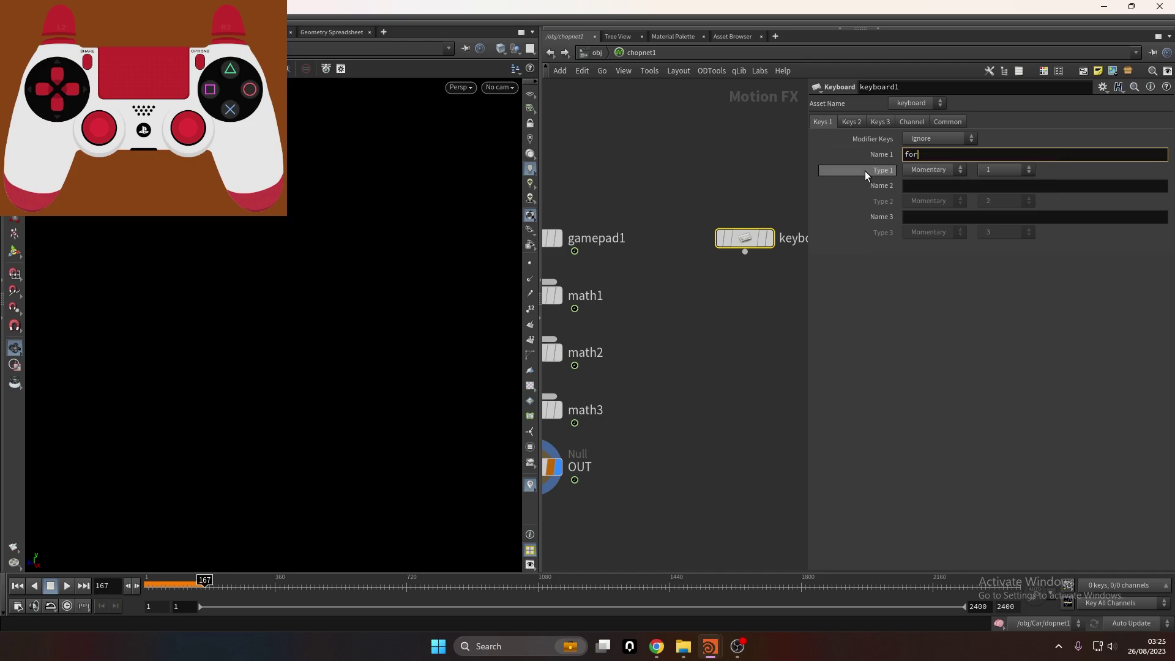
key(Return)
middle_click(755, 244)
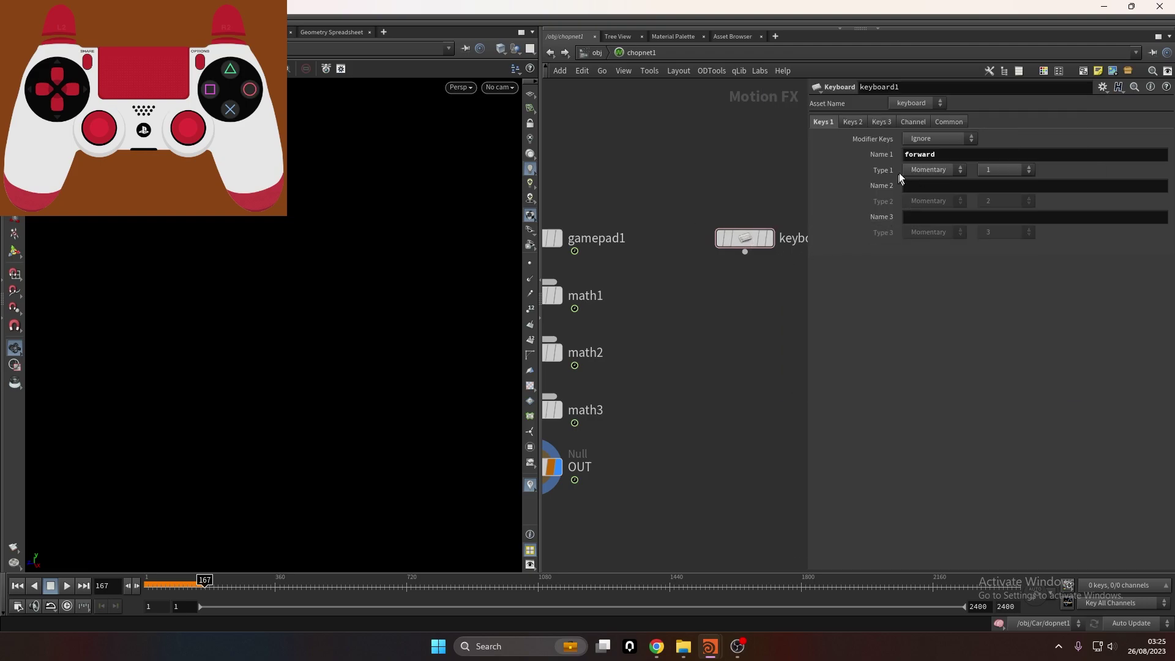
click(994, 171)
scroll(985, 422, up, 3)
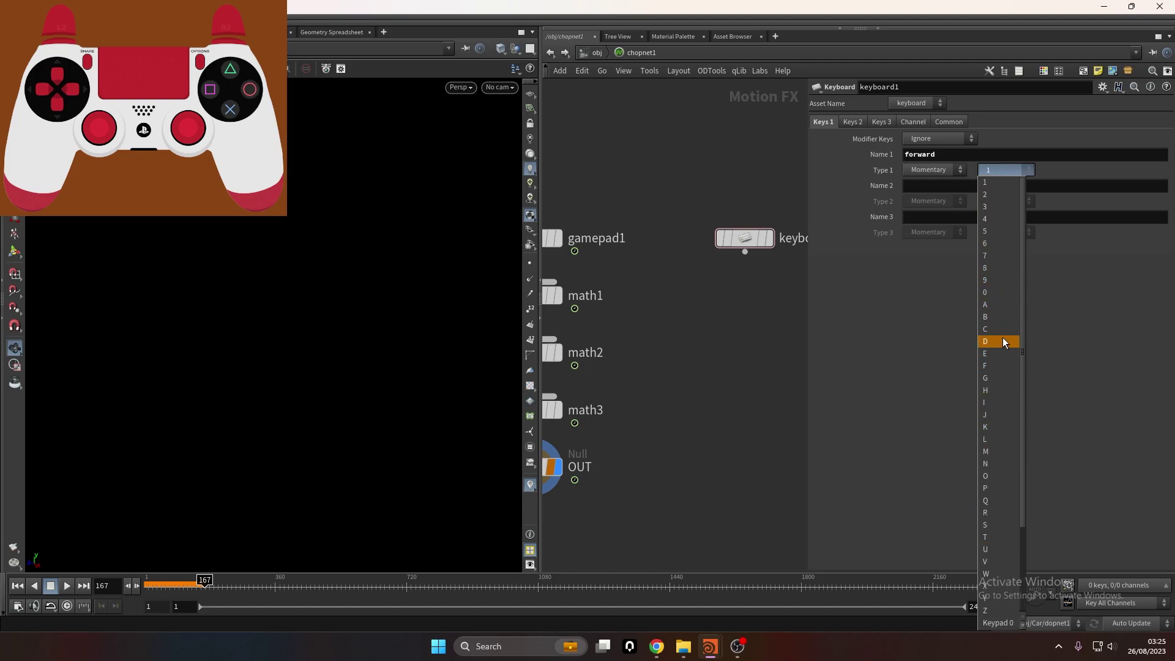
click(998, 305)
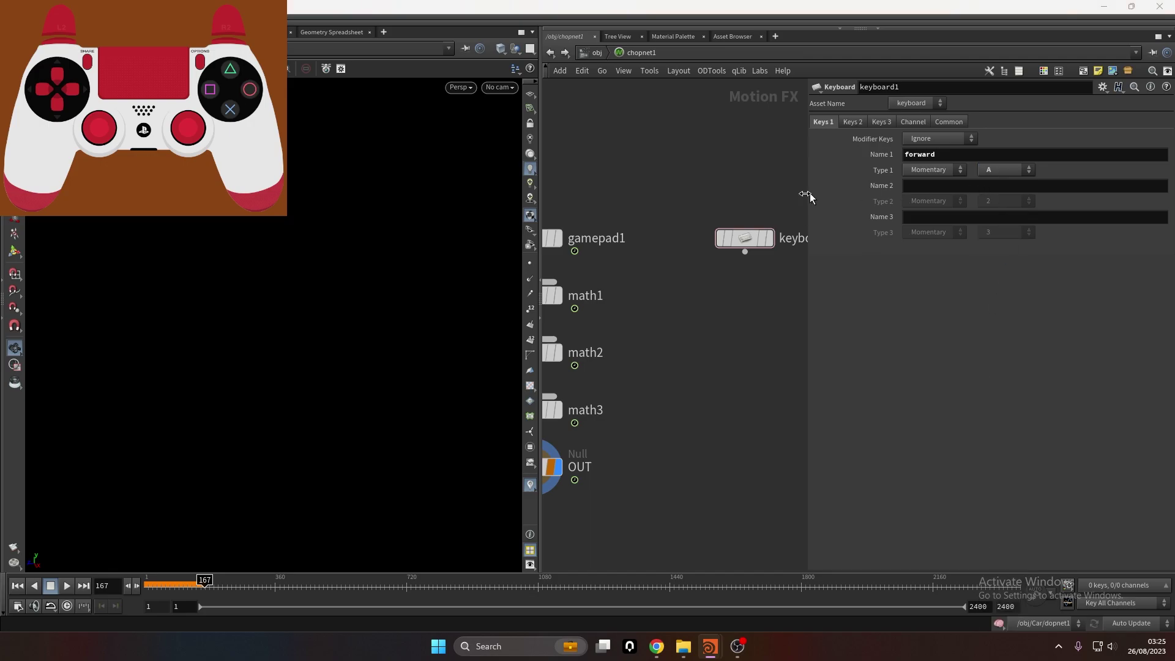
Set the display flag on keyboard1, keep the export flag on OUT, and open keyboard1's node info
mouse_move(750, 252)
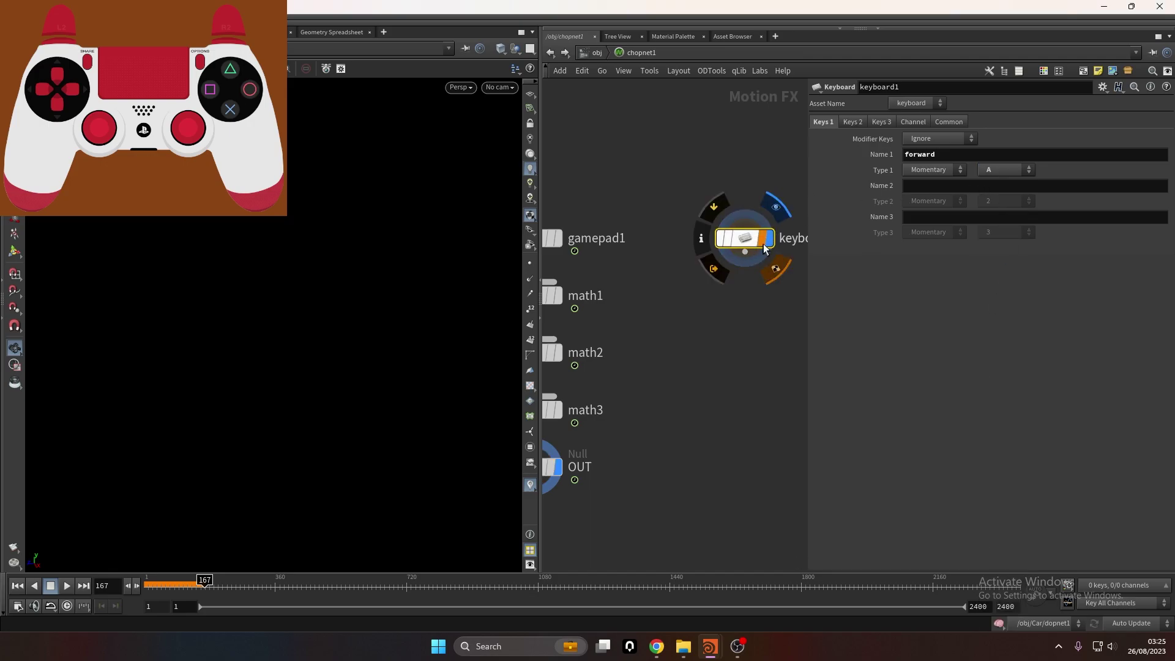
mouse_move(555, 474)
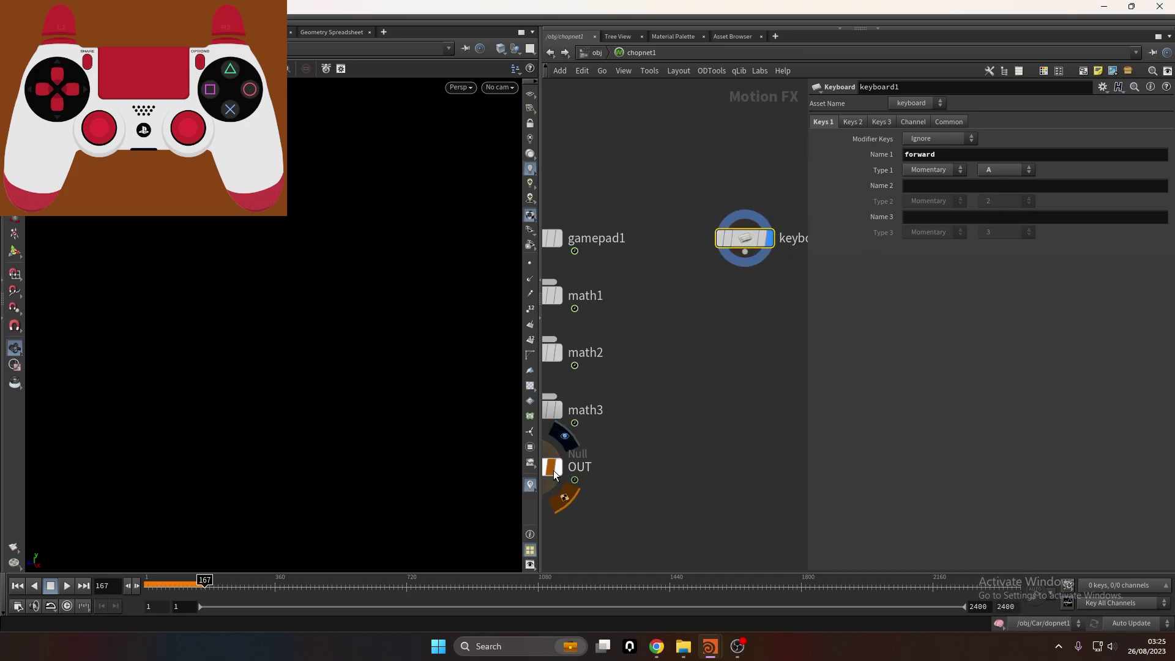
click(702, 239)
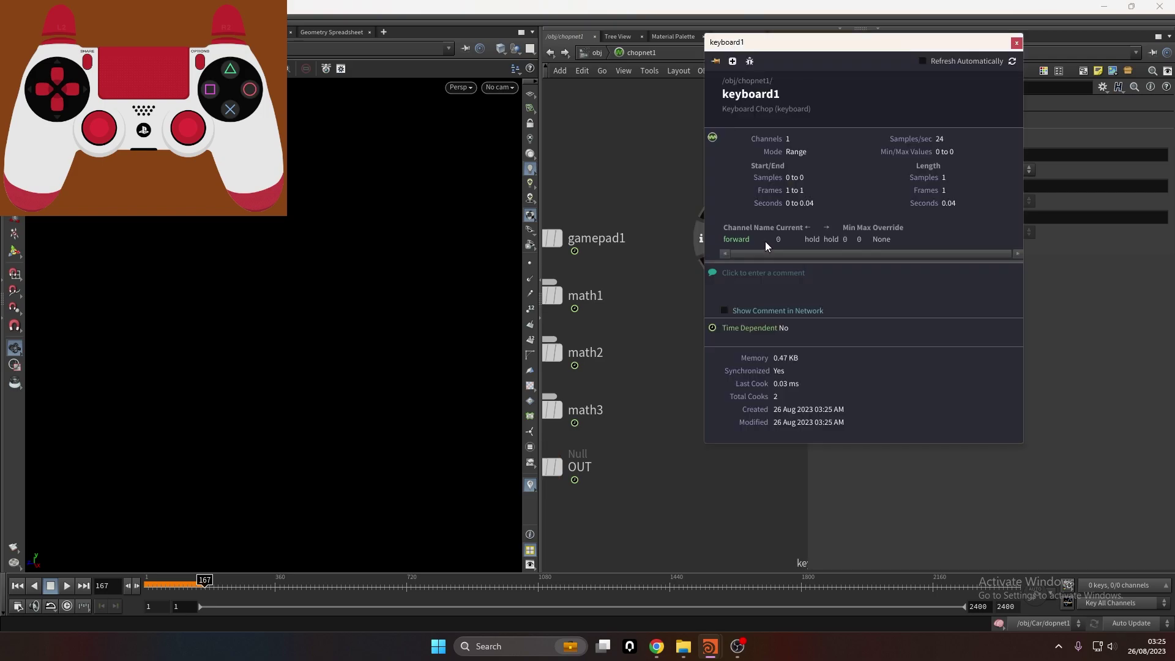
Enable automatic refreshing of keyboard1's node info and arrange it beside the graph of the forward channel
click(923, 61)
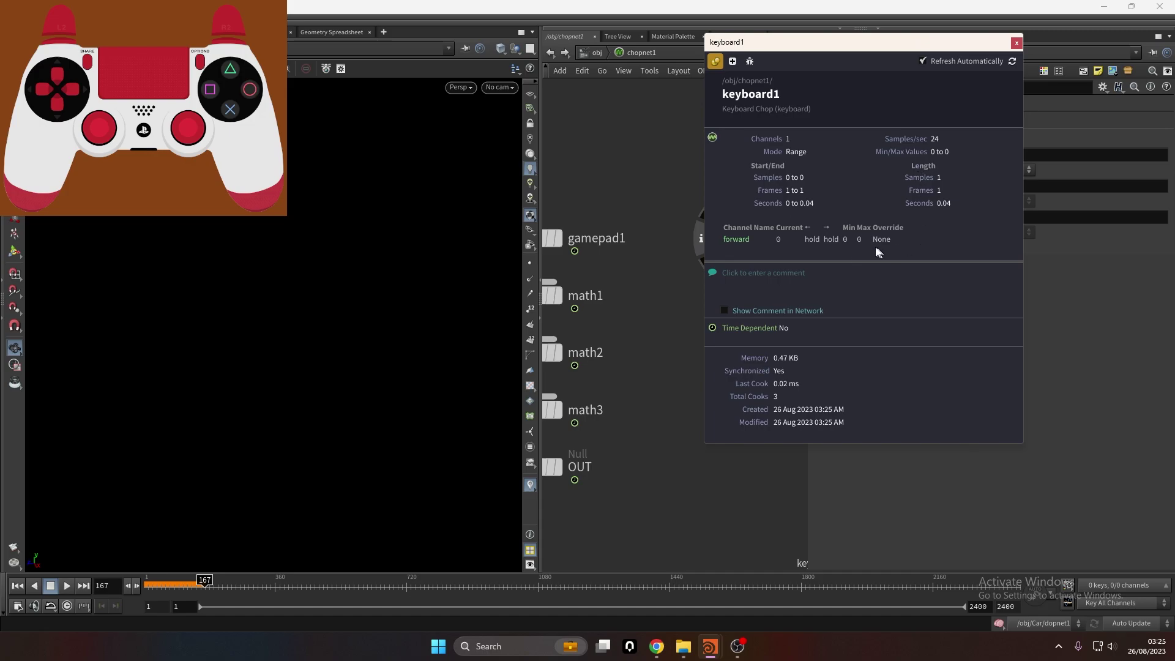
click(264, 32)
right_drag(304, 194, 257, 330)
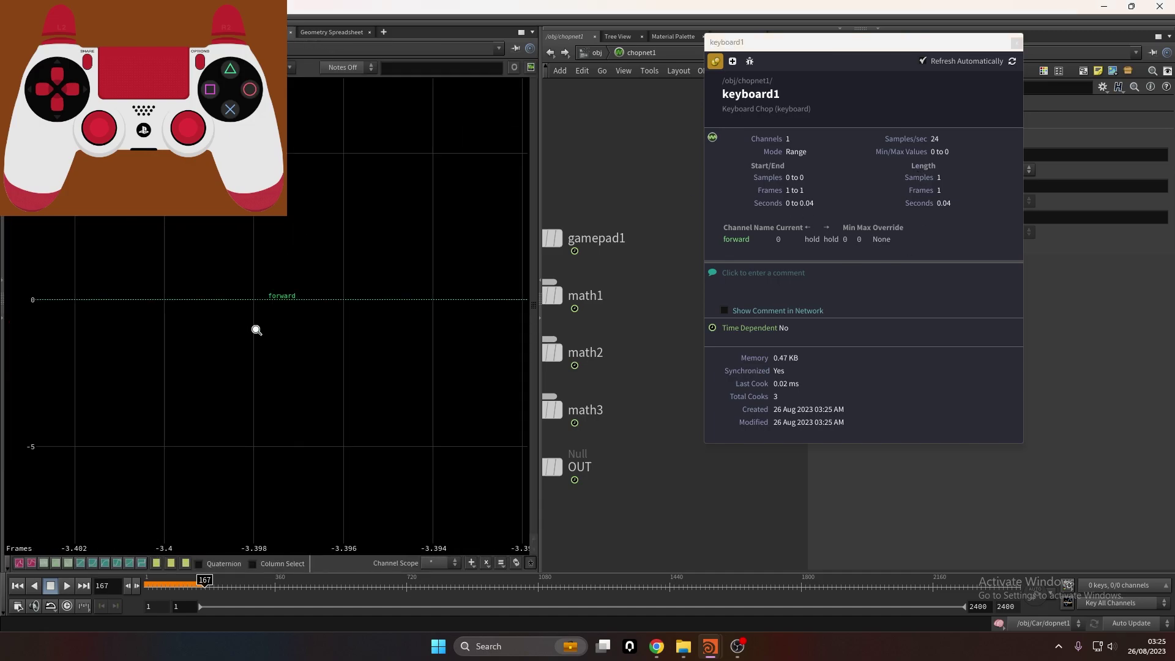
drag(764, 49, 630, 92)
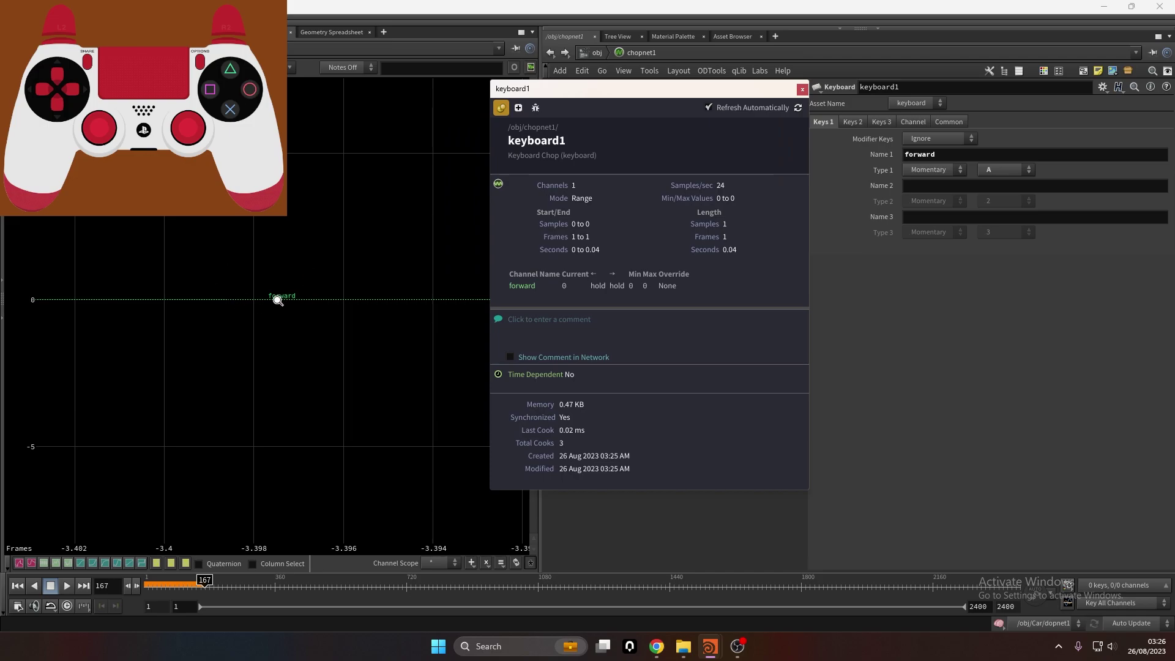
drag(582, 97, 642, 121)
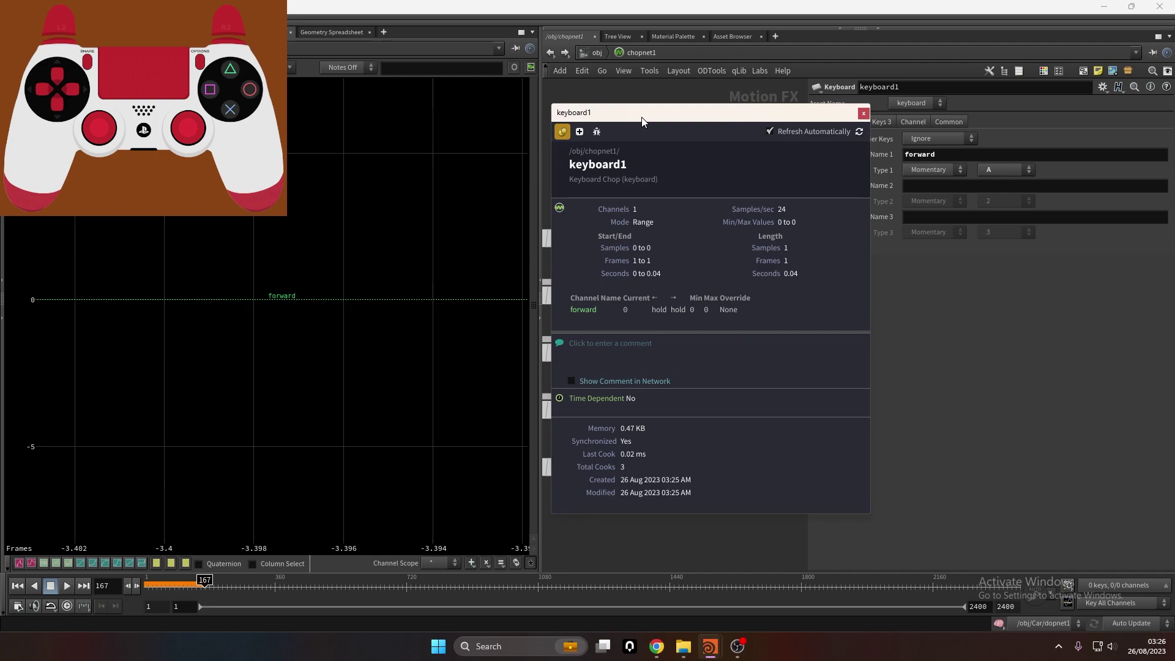
right_drag(230, 268, 159, 434)
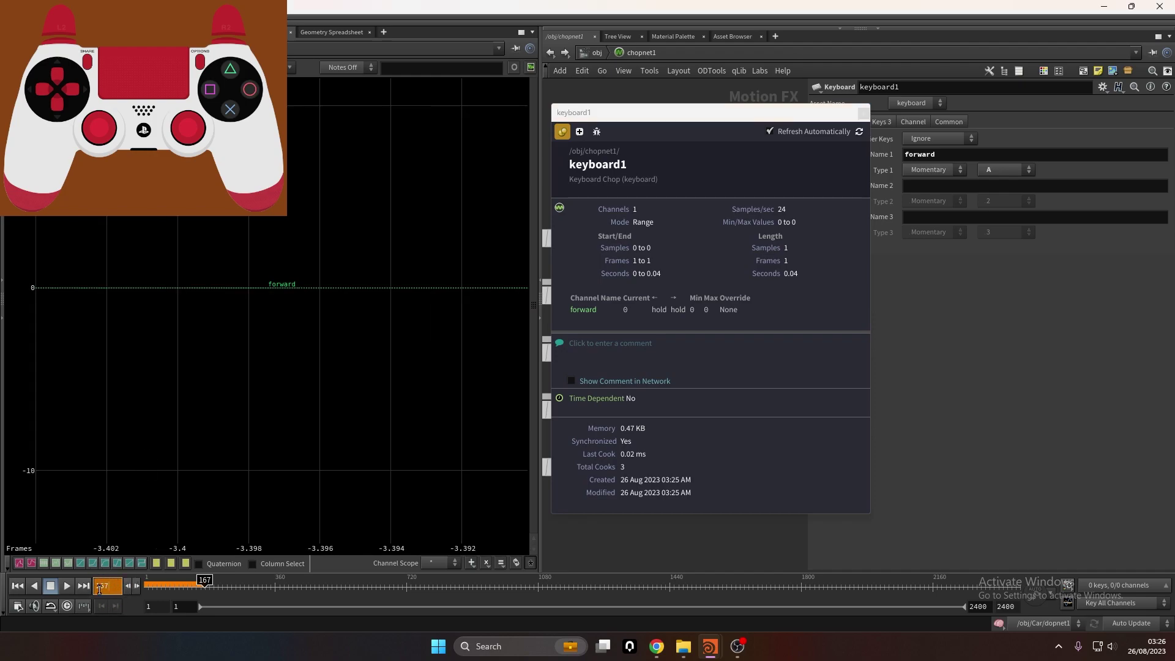
Test the A key repeatedly while watching the forward channel's value in the graph and keyboard1's node info
key(a)
right_drag(288, 277, 321, 299)
key(a)
key(a)
key(a)
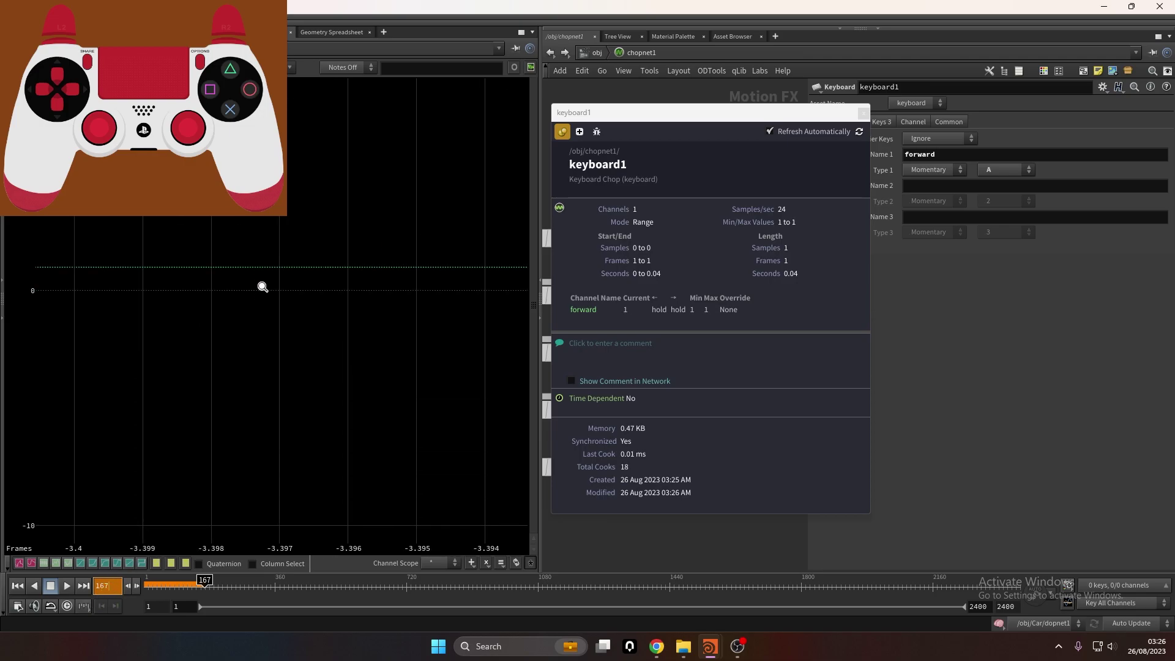
key(a)
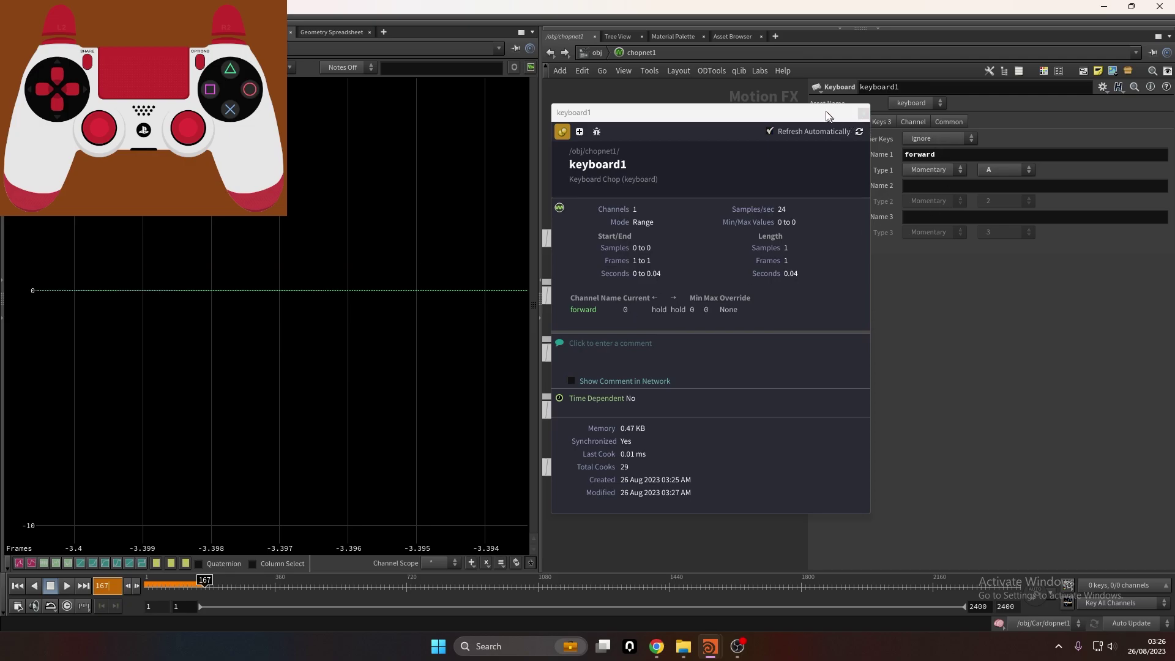
drag(833, 120, 869, 127)
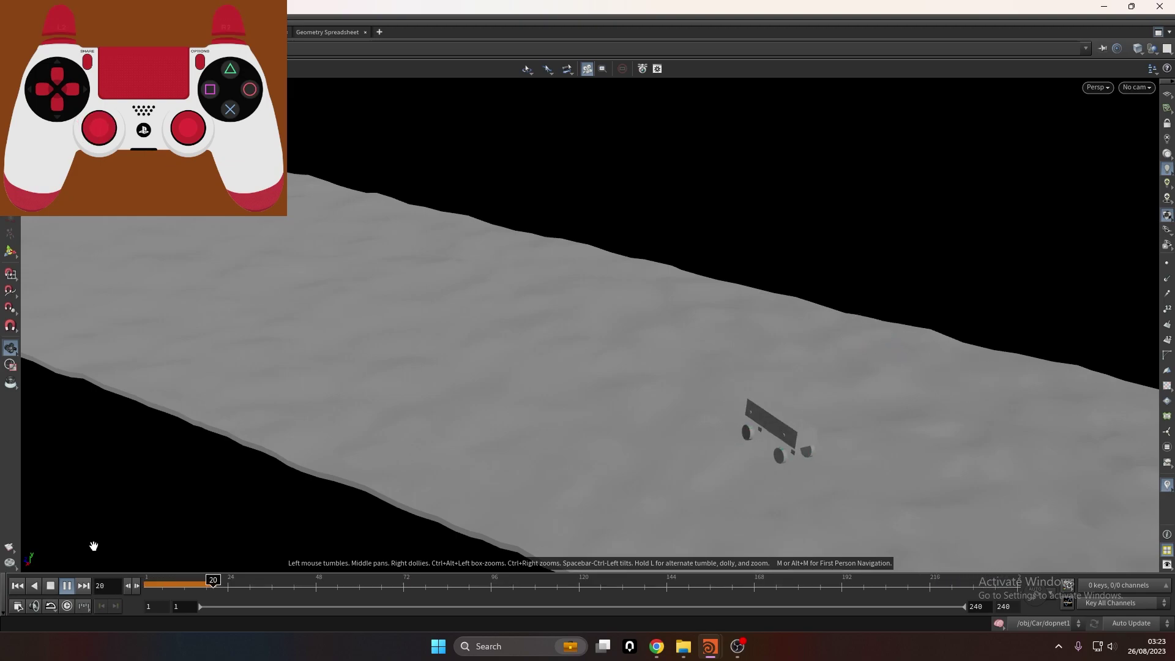
Move the car simulation's playback to frame 10
click(177, 586)
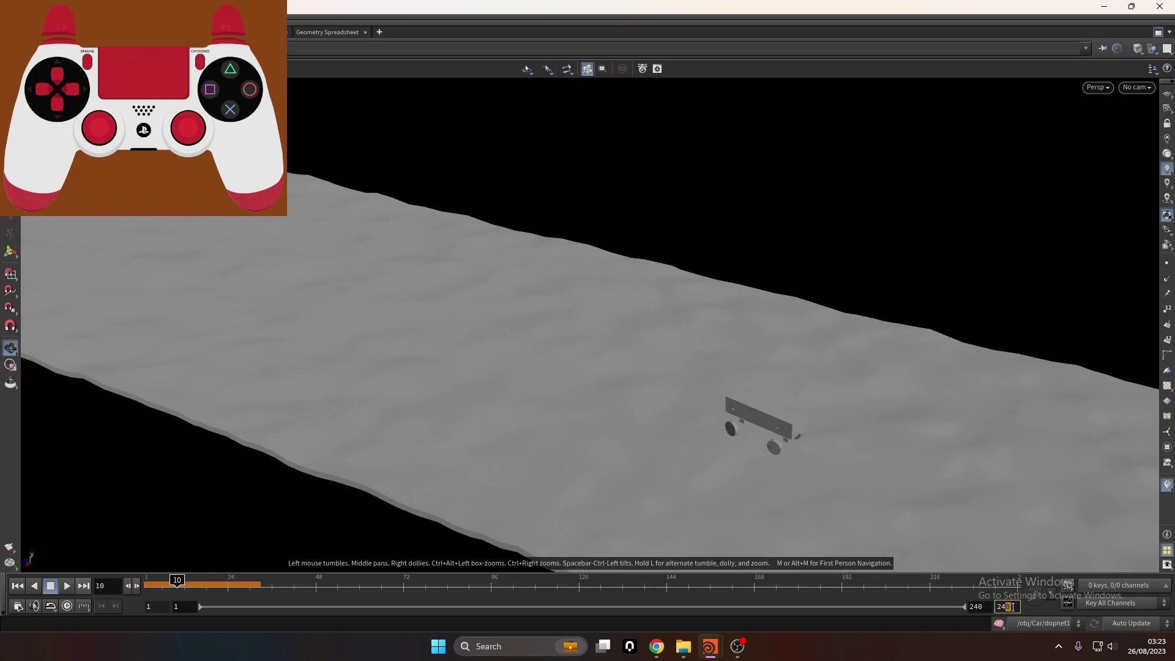